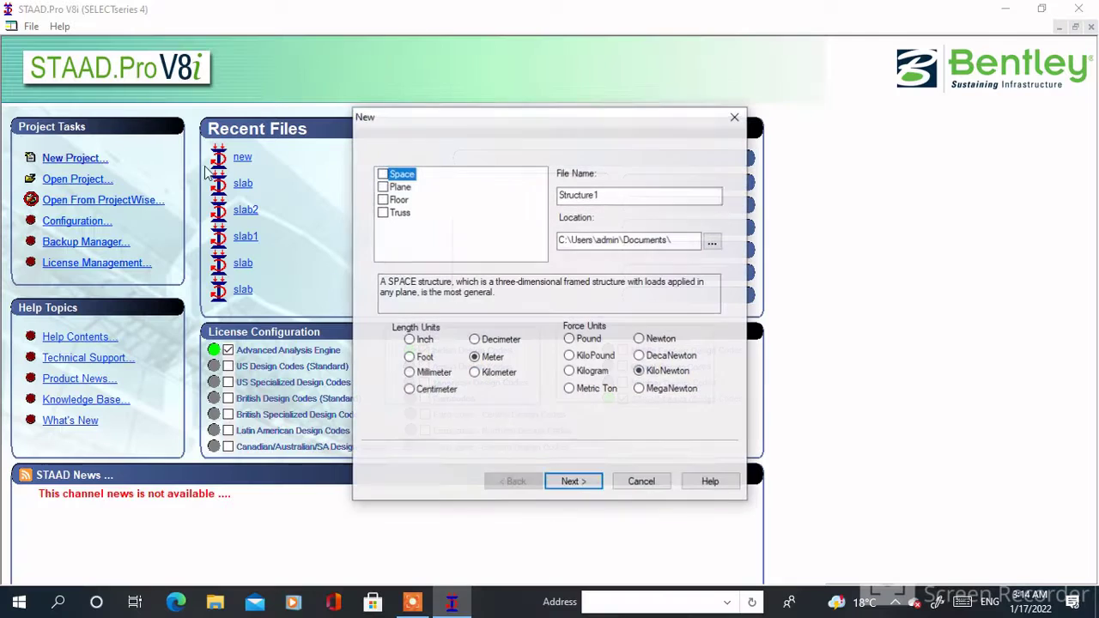
Step: Create a new Space structure named "slab design" in the Documents folder, using meter and kilonewton units
{"action": "left_click", "coordinate": [383, 174]}
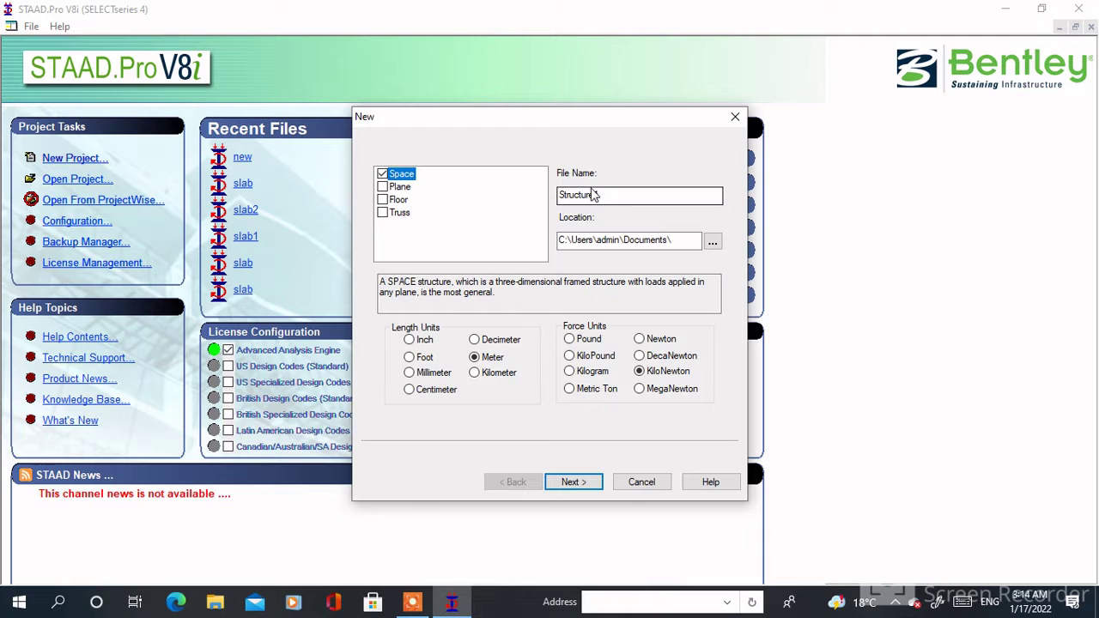
{"action": "double_click", "coordinate": [602, 194]}
{"action": "type", "text": "slab design"}
{"action": "left_click", "coordinate": [712, 241]}
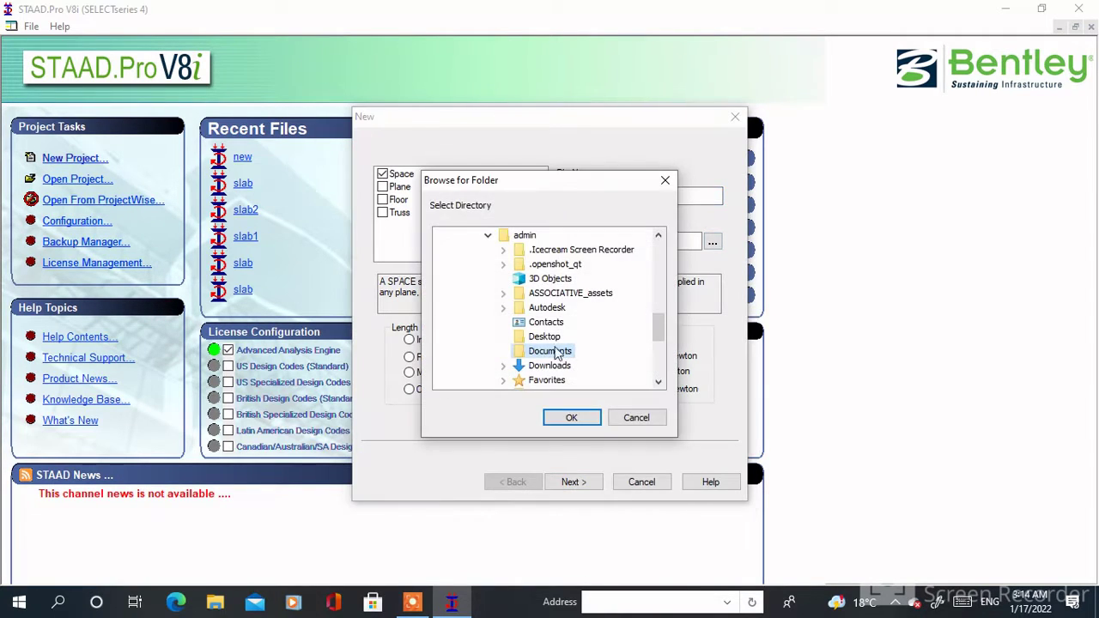
{"action": "left_click", "coordinate": [571, 418]}
{"action": "left_click", "coordinate": [573, 482]}
{"action": "left_click", "coordinate": [576, 412]}
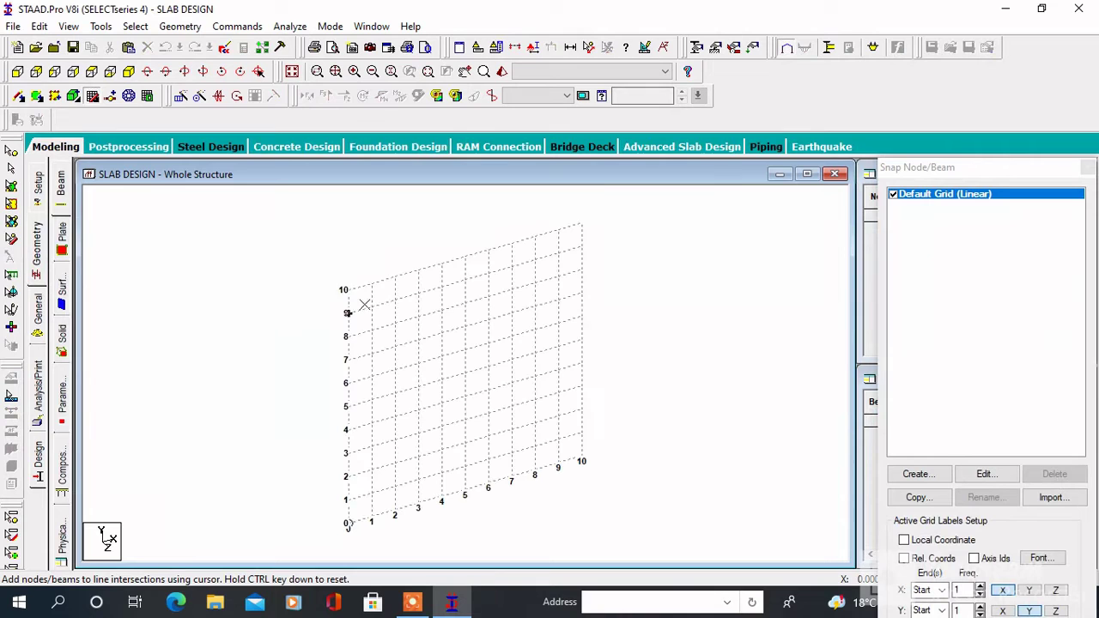
Step: Dismiss the snap node/beam grid and define node 1 at coordinates 0, 0, 0
{"action": "left_click", "coordinate": [985, 474]}
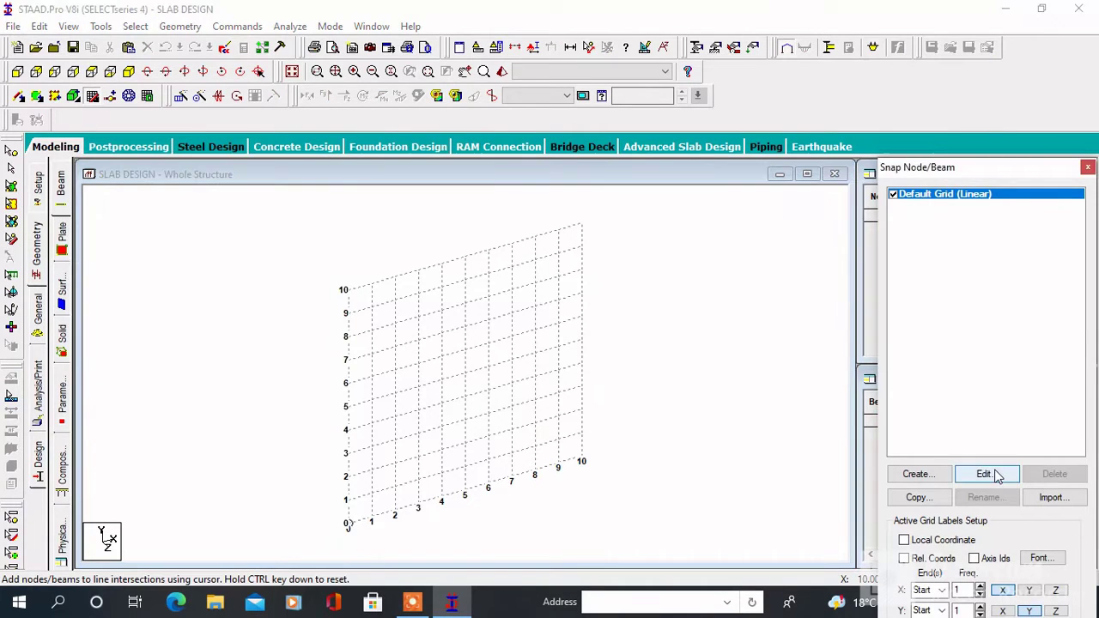
{"action": "left_click", "coordinate": [693, 516]}
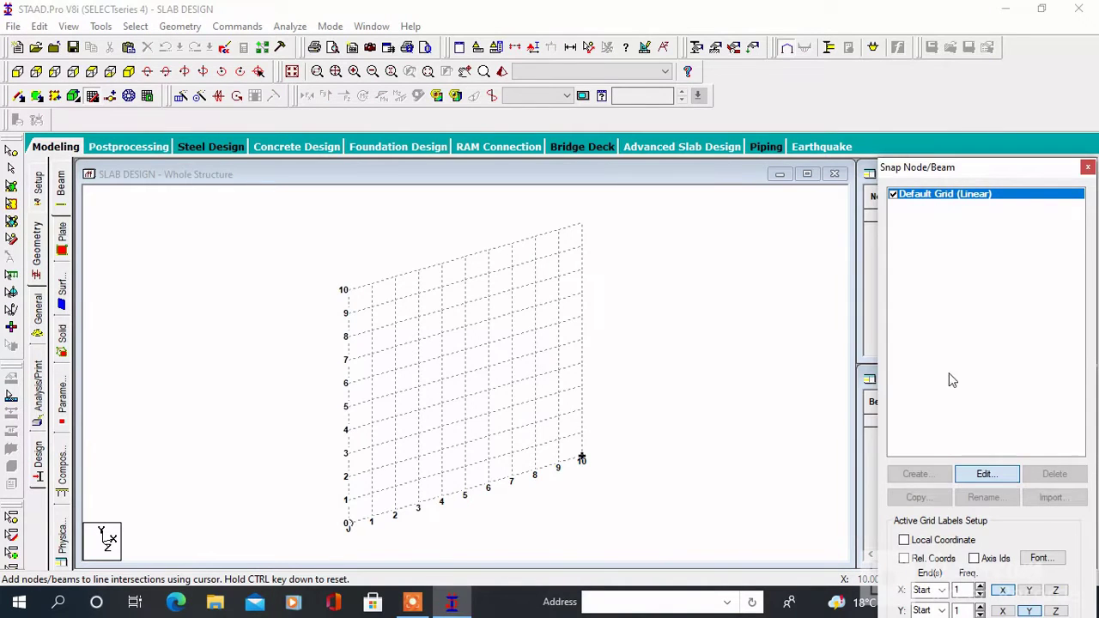
{"action": "left_click", "coordinate": [1087, 167]}
{"action": "left_click", "coordinate": [937, 216]}
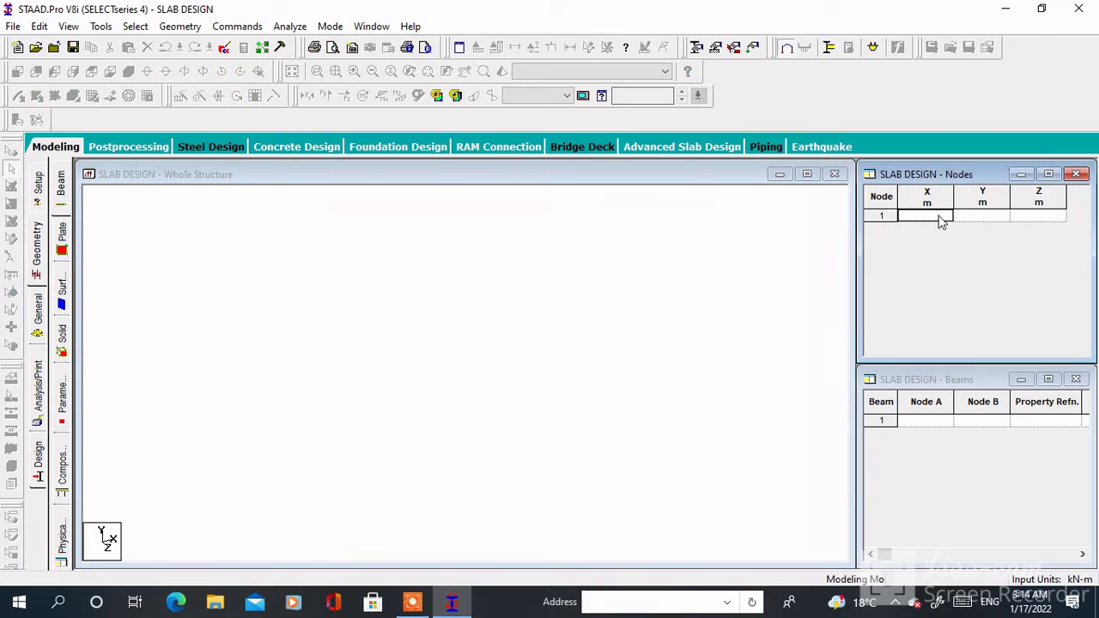
{"action": "type", "text": "0"}
{"action": "key", "text": "Return"}
Step: Add node 2 at X 4.5, Y 0, Z 0 m and node 3 at X 4.5, Y 0, Z 4.5 m
{"action": "left_click", "coordinate": [938, 230]}
{"action": "type", "text": "4"}
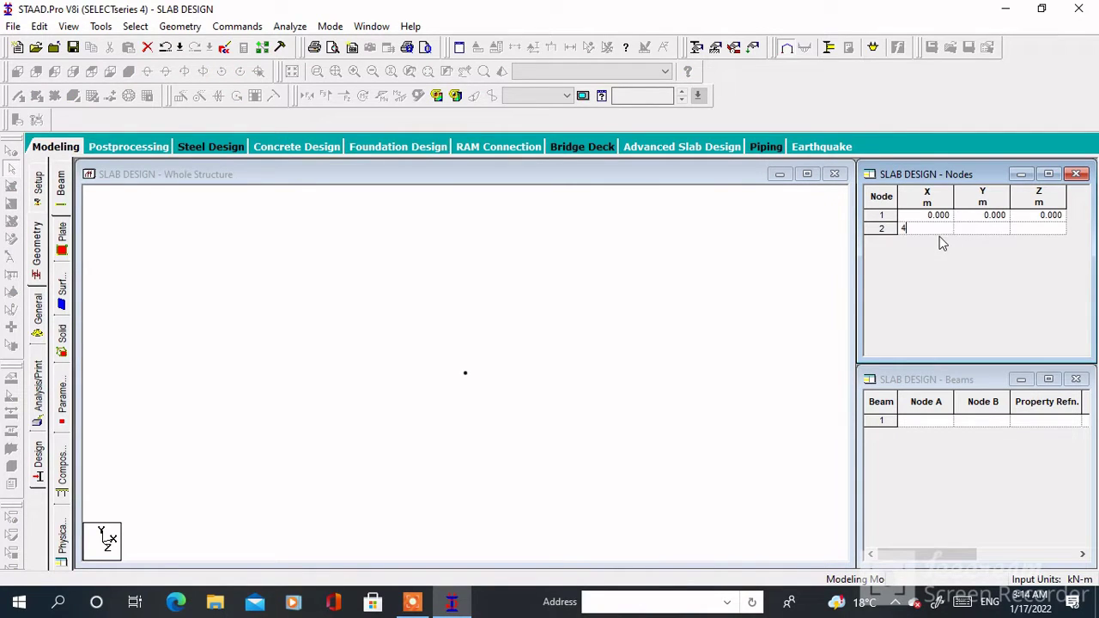
{"action": "type", "text": ".5"}
{"action": "key", "text": "Return"}
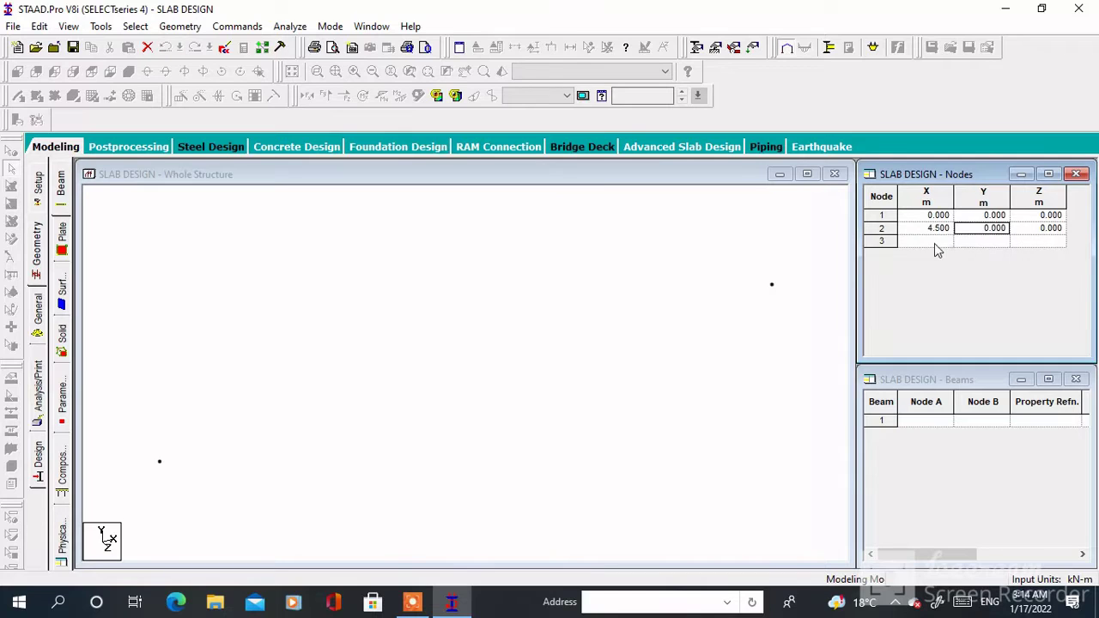
{"action": "type", "text": "4"}
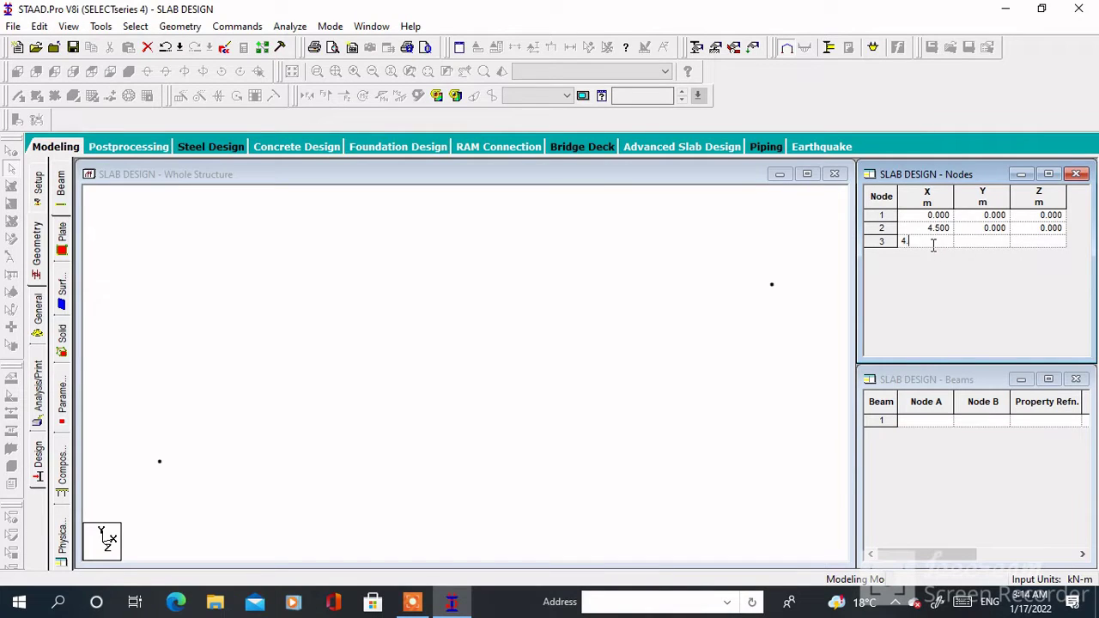
{"action": "type", "text": ".5"}
{"action": "left_click", "coordinate": [1030, 246]}
{"action": "key", "text": "BackSpace"}
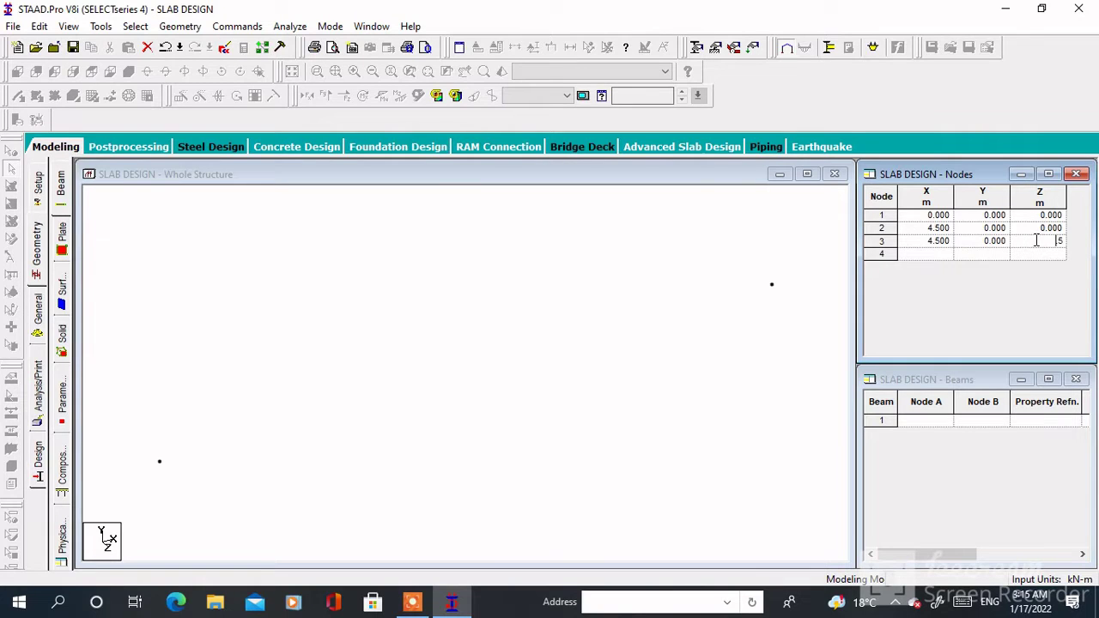
Step: Add node 4 at X 0, Y 0, Z 4.5 m to complete the square's corners
{"action": "left_click", "coordinate": [928, 256]}
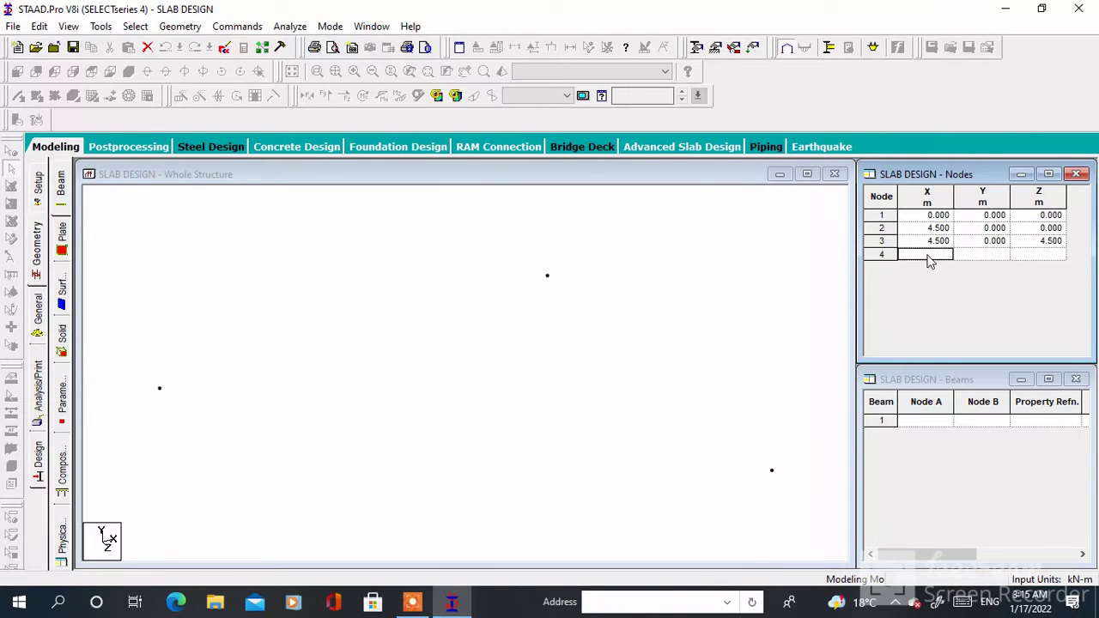
{"action": "left_click", "coordinate": [1038, 255]}
{"action": "left_click", "coordinate": [1037, 256]}
{"action": "type", "text": "4.5"}
{"action": "left_click", "coordinate": [939, 267]}
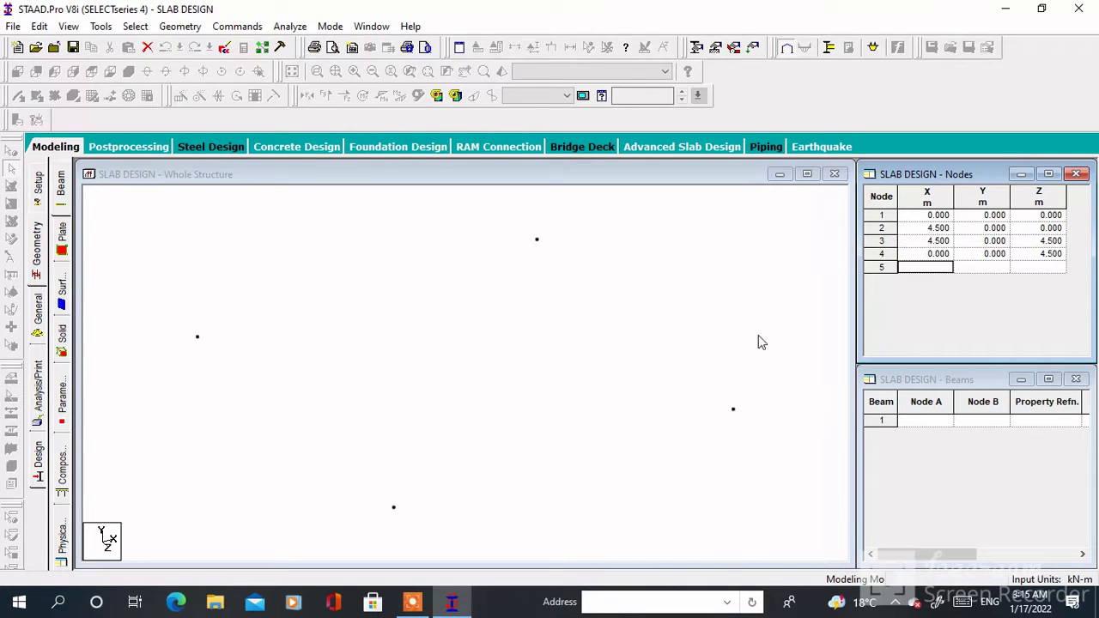
Step: Connect the four nodes with beams to form a closed square panel
{"action": "left_click", "coordinate": [162, 258]}
{"action": "left_click", "coordinate": [18, 95]}
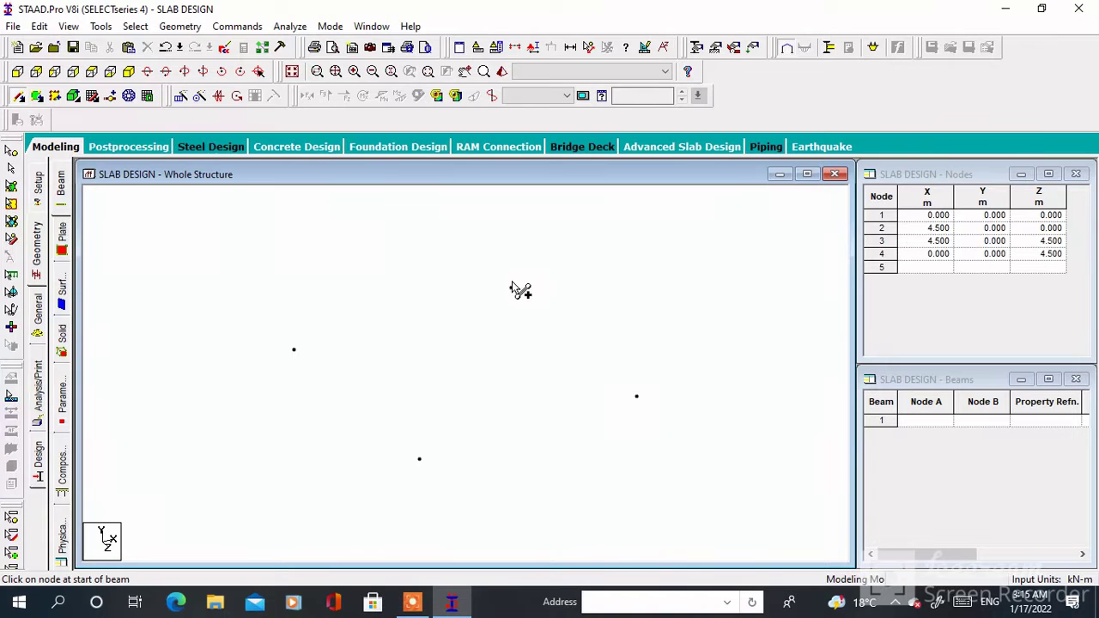
{"action": "left_click_drag", "start_coordinate": [294, 350], "coordinate": [511, 288]}
{"action": "left_click_drag", "start_coordinate": [637, 396], "coordinate": [511, 290]}
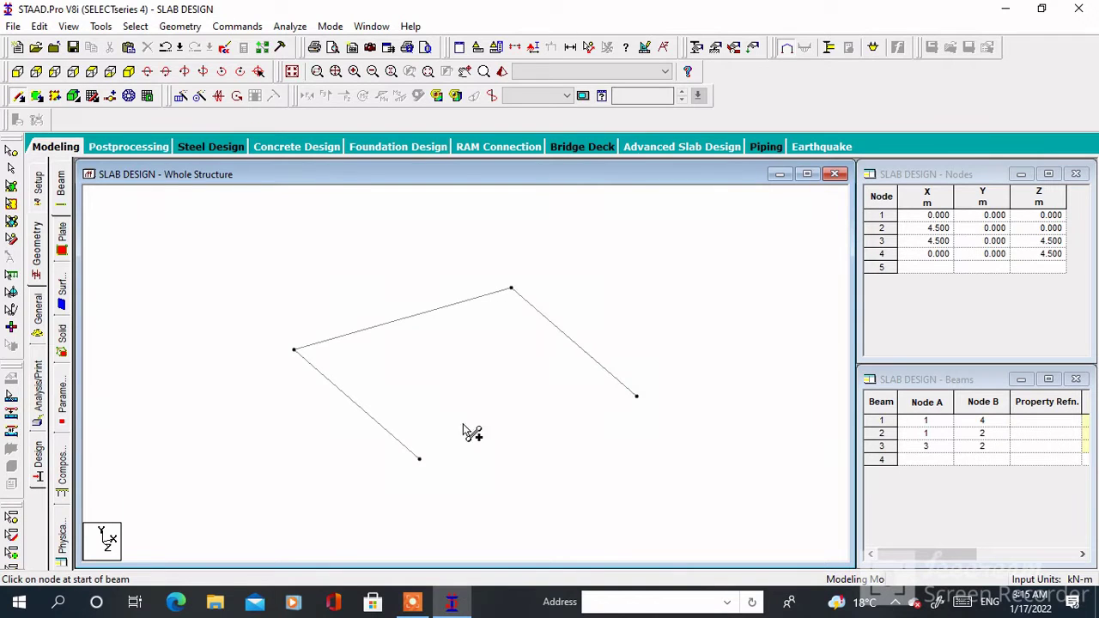
{"action": "left_click_drag", "start_coordinate": [419, 459], "coordinate": [637, 396]}
{"action": "scroll", "coordinate": [526, 382], "scroll_direction": "down", "scroll_amount": 2}
{"action": "middle_click_drag", "start_coordinate": [521, 376], "coordinate": [436, 340]}
{"action": "left_click", "coordinate": [11, 169]}
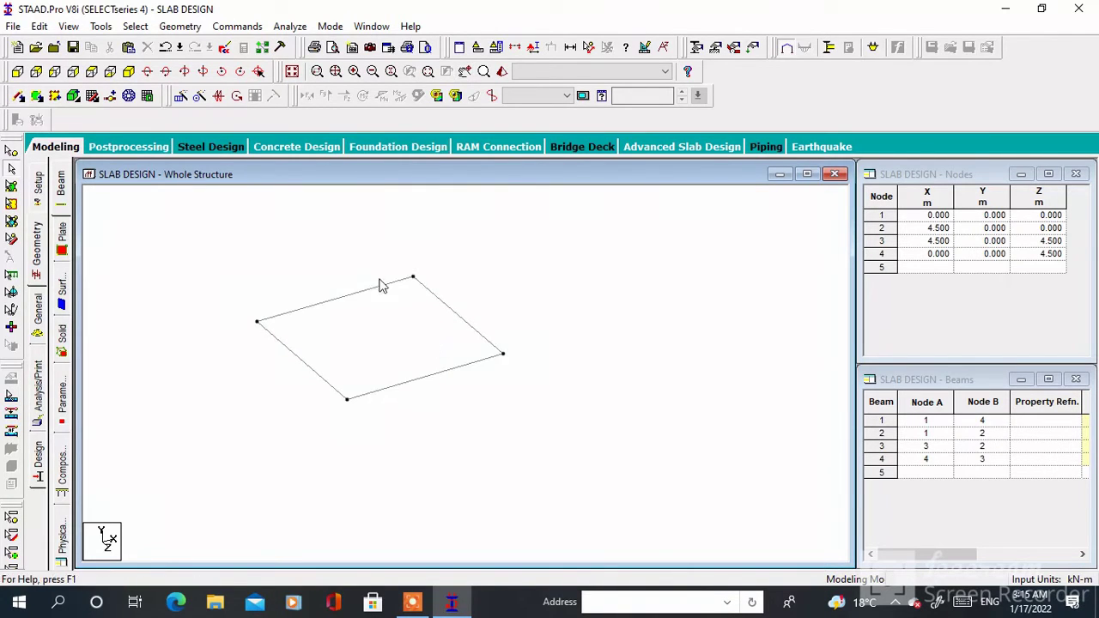
Step: Translationally repeat the beam between nodes 2 and 3 along X with 2 linked steps at 3.5 m spacing
{"action": "left_click", "coordinate": [456, 313]}
{"action": "left_click", "coordinate": [180, 26]}
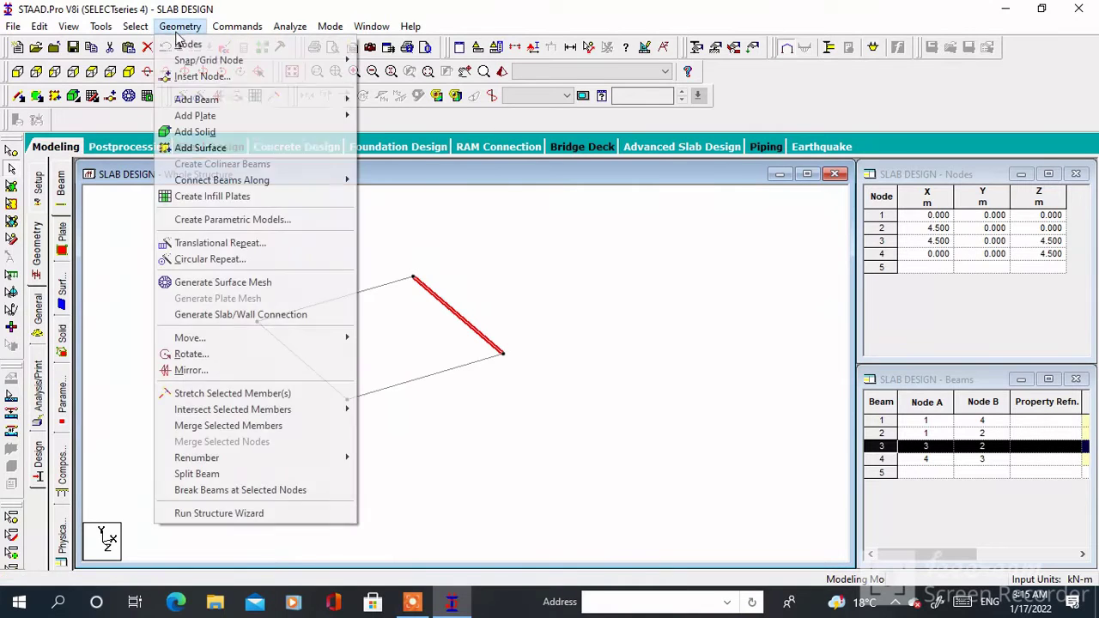
{"action": "left_click", "coordinate": [206, 244]}
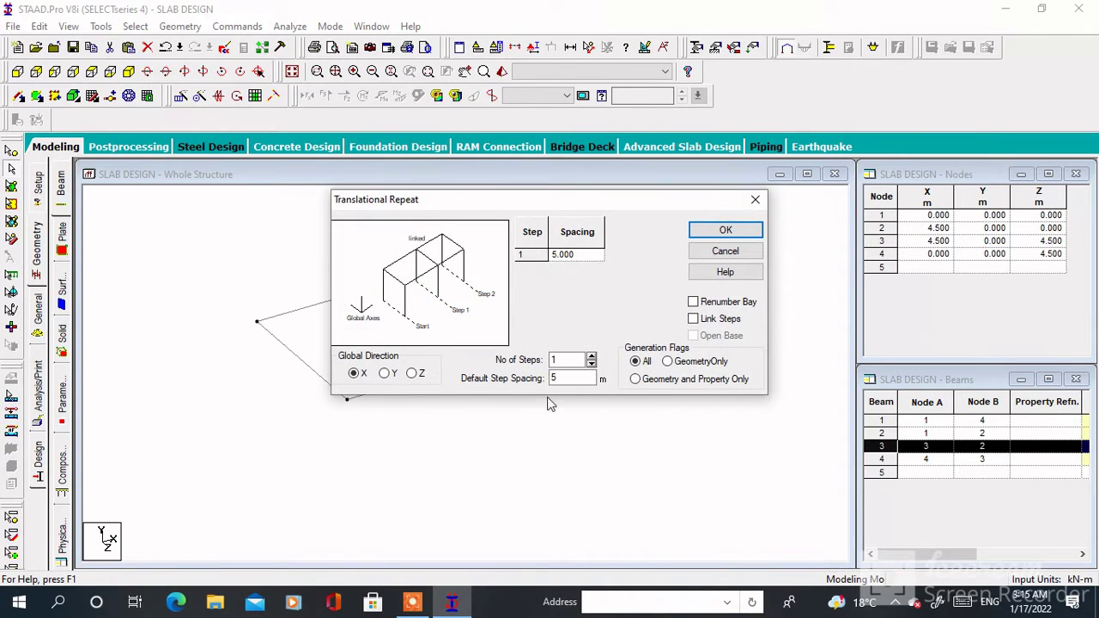
{"action": "left_click_drag", "start_coordinate": [579, 362], "coordinate": [516, 363]}
{"action": "key", "text": "BackSpace"}
{"action": "type", "text": "2"}
{"action": "key", "text": "Tab"}
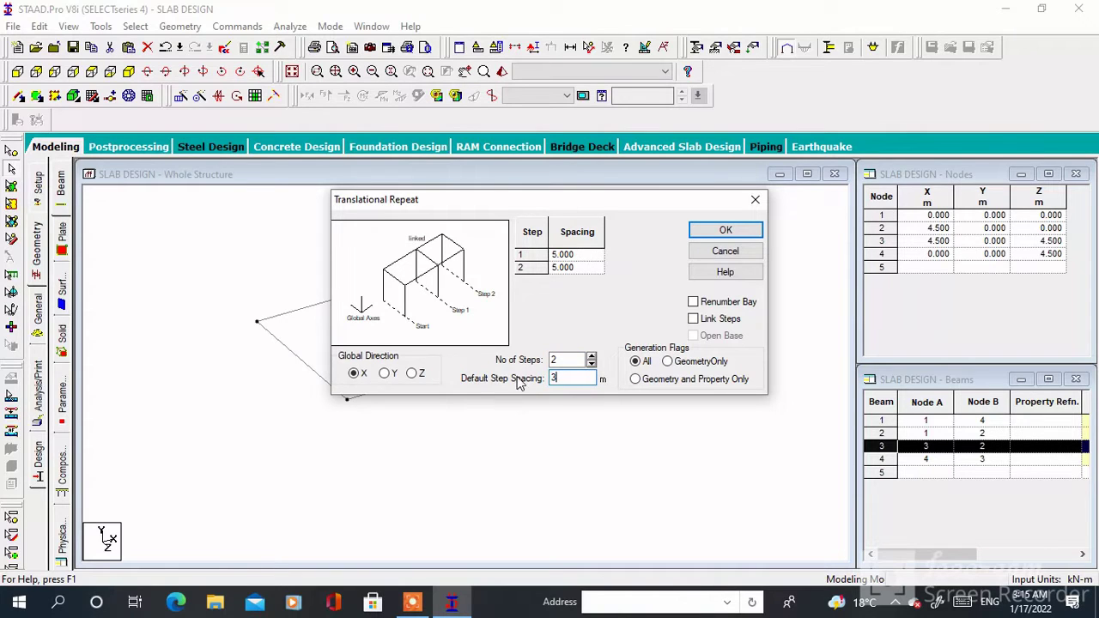
{"action": "left_click", "coordinate": [693, 319]}
{"action": "left_click", "coordinate": [726, 229]}
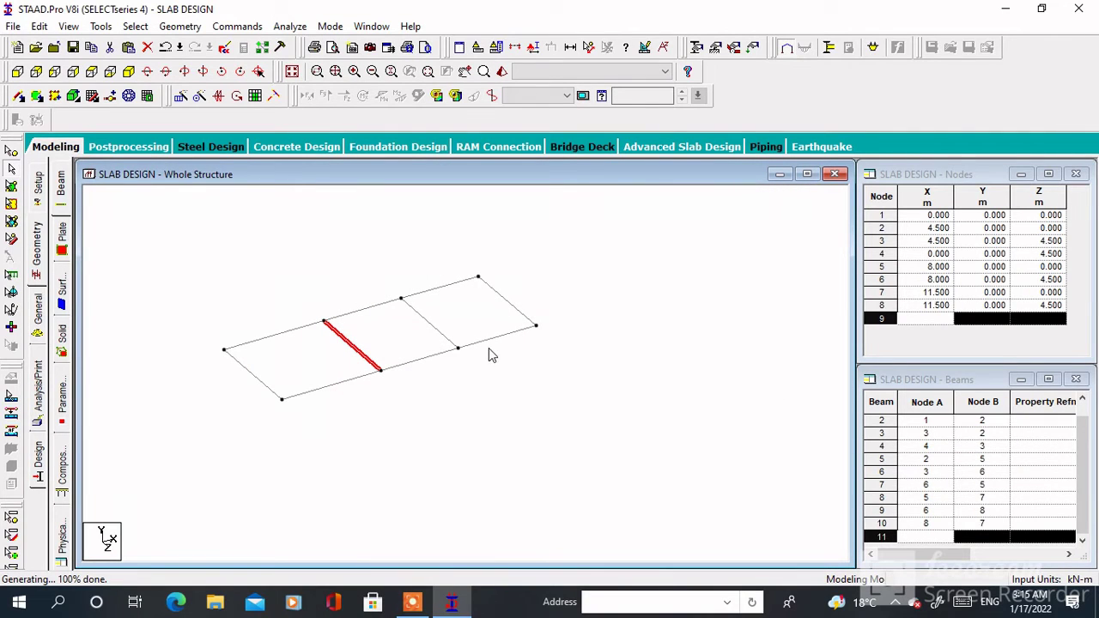
Step: Translationally repeat the three front edge beams at Z 4.5 m along Z with 2 linked steps at 4.5 m spacing
{"action": "left_click", "coordinate": [459, 352], "text": "ctrl"}
{"action": "left_click", "coordinate": [411, 364], "text": "ctrl"}
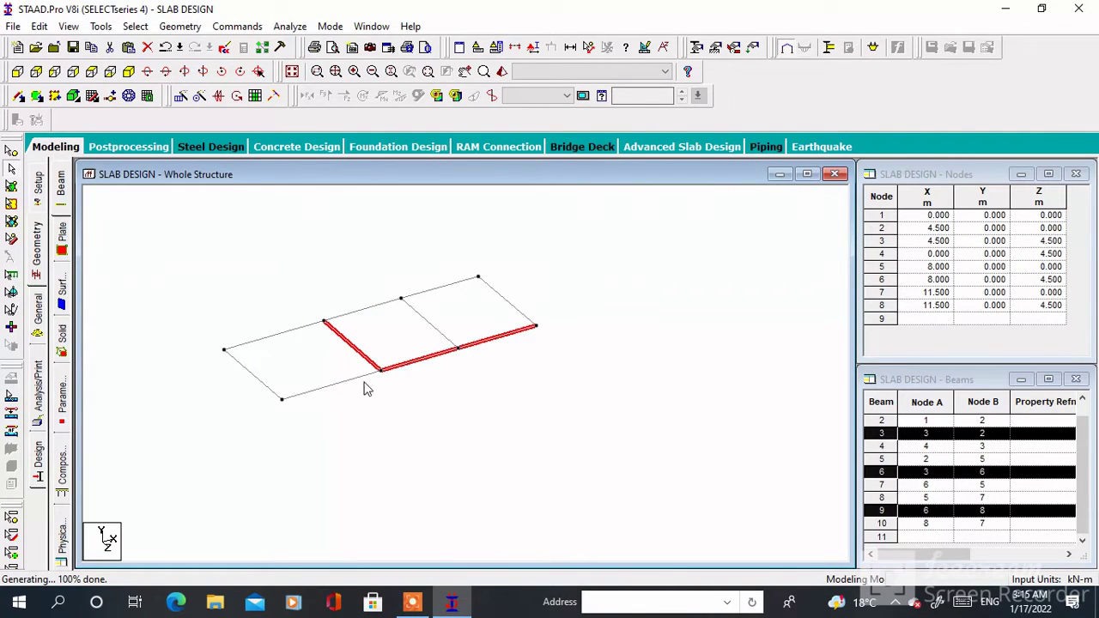
{"action": "left_click", "coordinate": [320, 389], "text": "ctrl"}
{"action": "left_click", "coordinate": [349, 348], "text": "ctrl"}
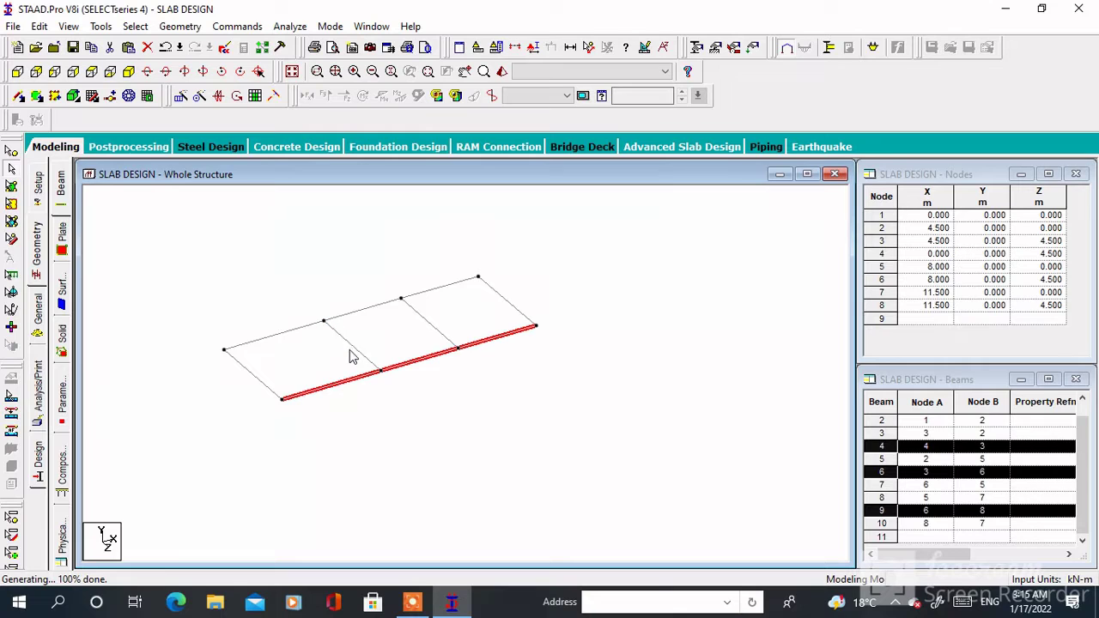
{"action": "left_click", "coordinate": [180, 97]}
{"action": "left_click", "coordinate": [414, 374]}
{"action": "double_click", "coordinate": [558, 378]}
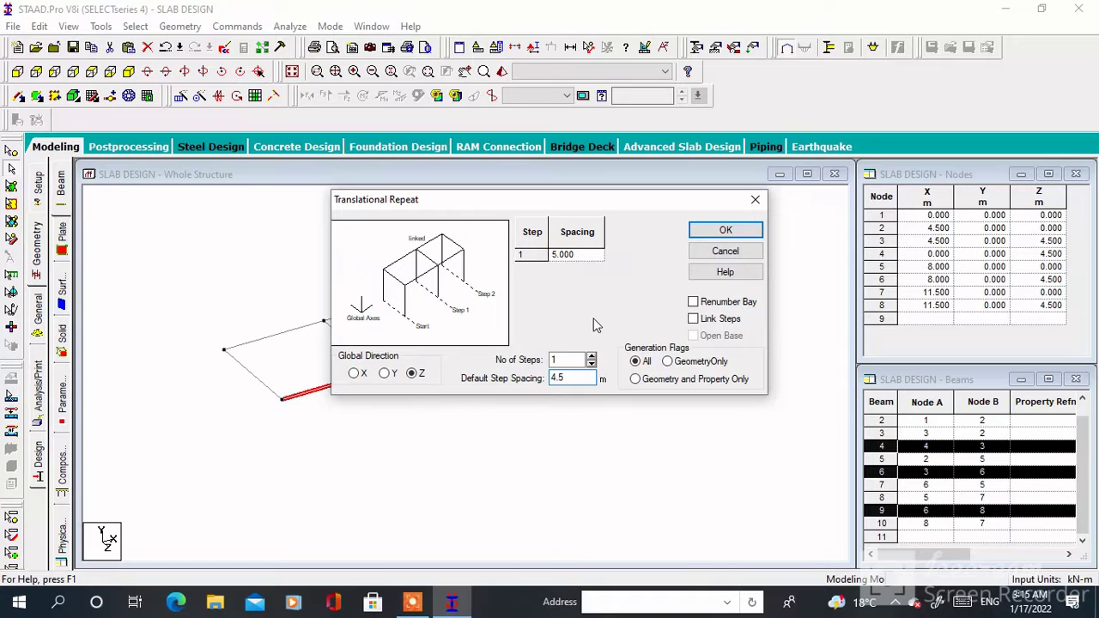
{"action": "left_click", "coordinate": [591, 356]}
{"action": "left_click", "coordinate": [694, 319]}
{"action": "left_click", "coordinate": [726, 230]}
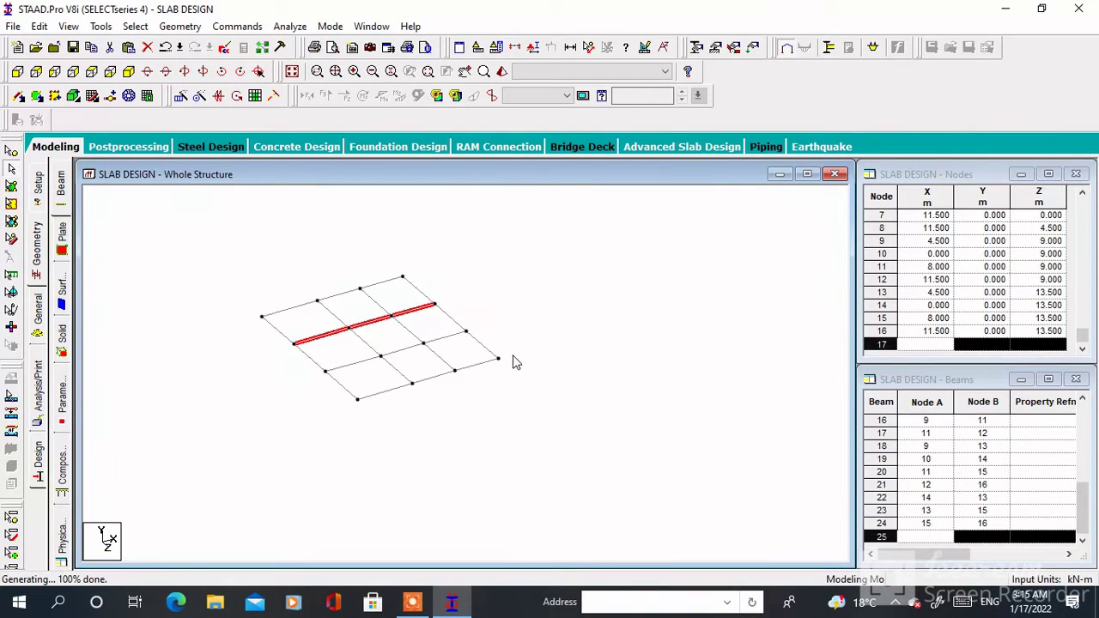
Step: Translationally repeat the two rear outer beams at X 11.5 m along X with 1 linked step of 2 m
{"action": "left_click", "coordinate": [421, 289]}
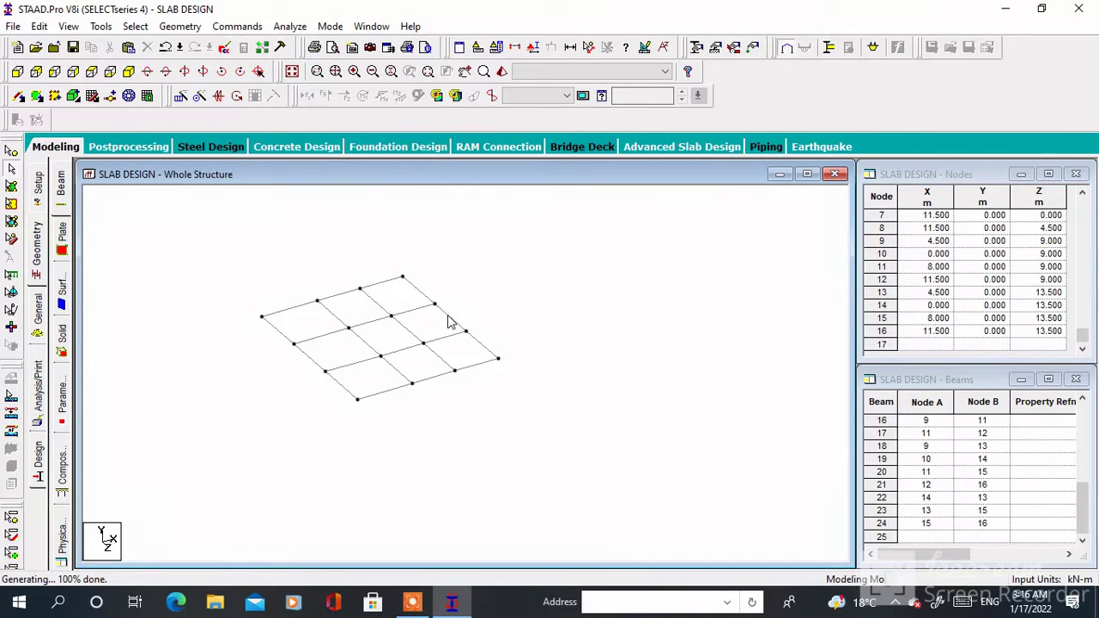
{"action": "left_click", "coordinate": [447, 318]}
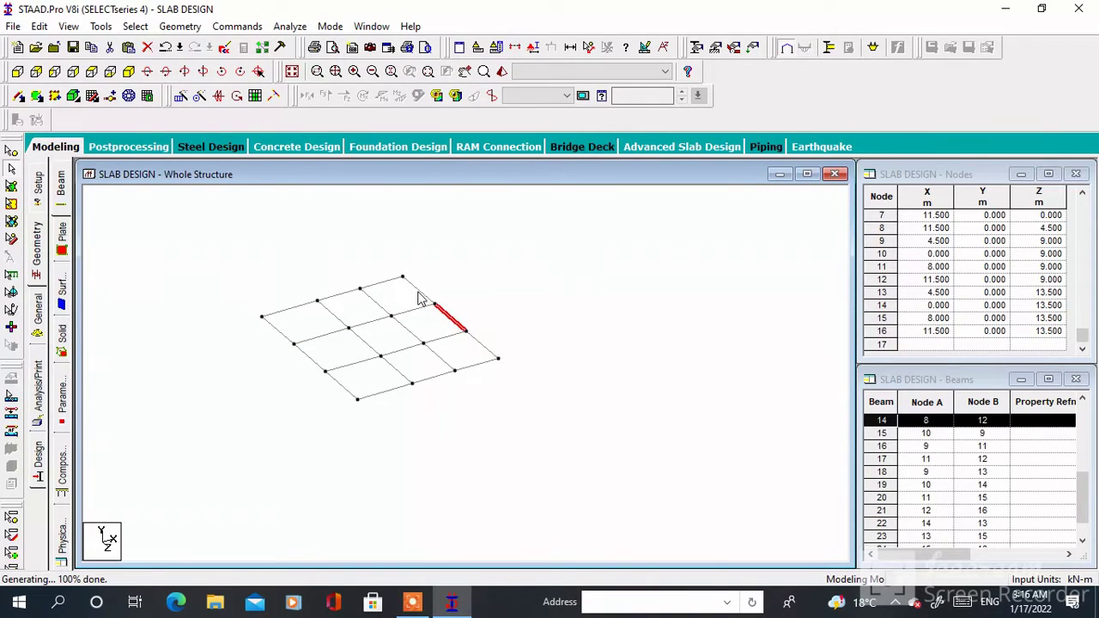
{"action": "left_click", "coordinate": [419, 296], "text": "ctrl"}
{"action": "left_click", "coordinate": [181, 96]}
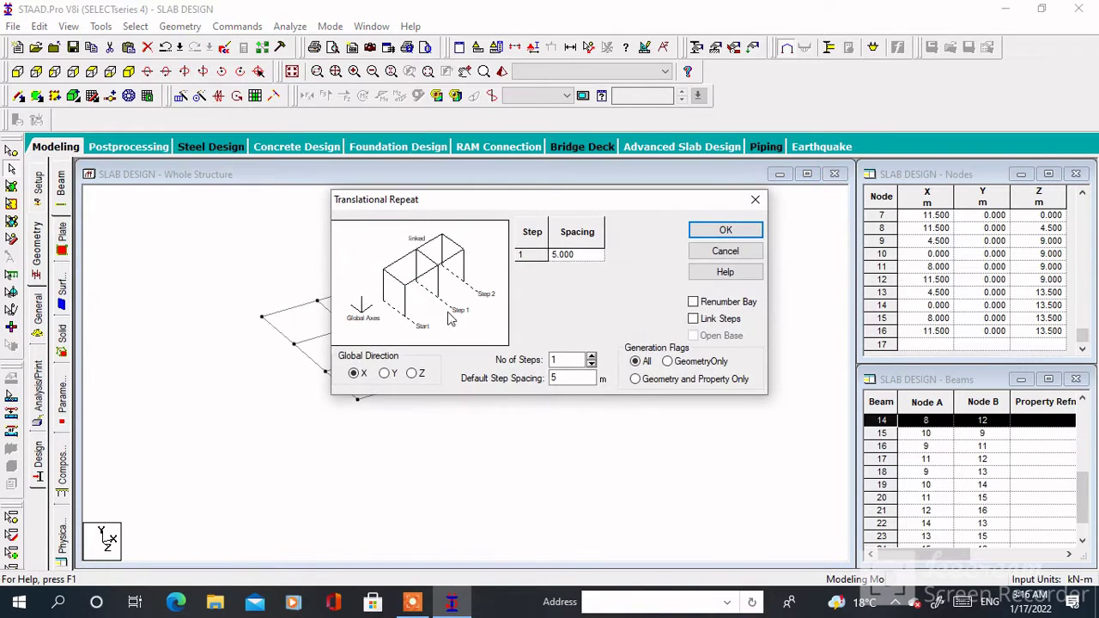
{"action": "double_click", "coordinate": [555, 361]}
{"action": "key", "text": "Tab"}
{"action": "type", "text": "2"}
{"action": "left_click", "coordinate": [693, 318]}
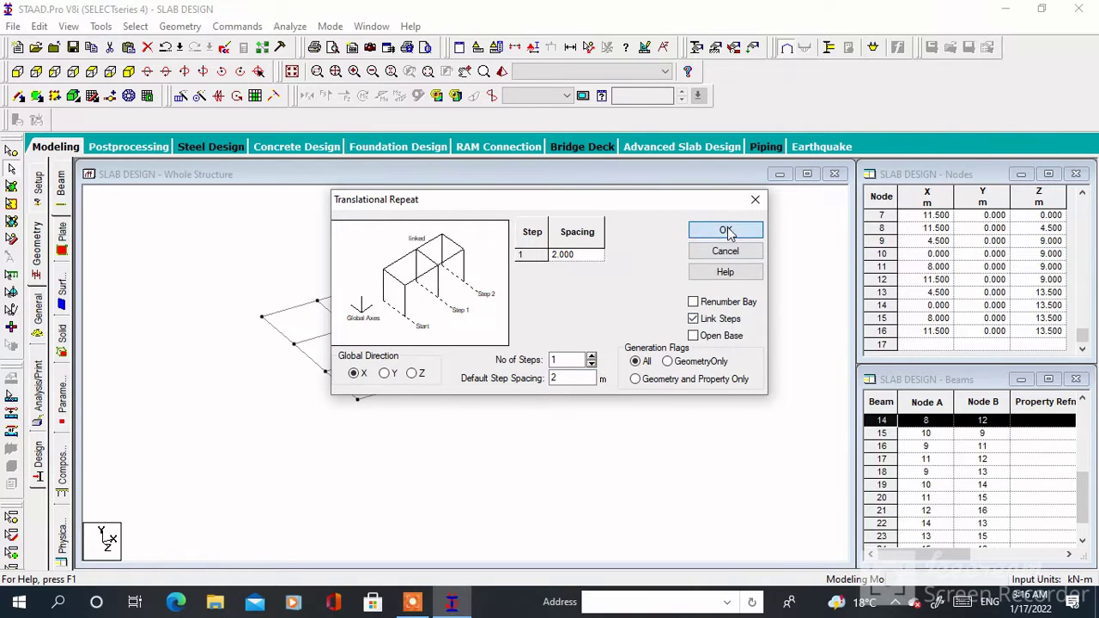
{"action": "left_click", "coordinate": [726, 230]}
{"action": "scroll", "coordinate": [410, 354], "scroll_direction": "up", "scroll_amount": 2}
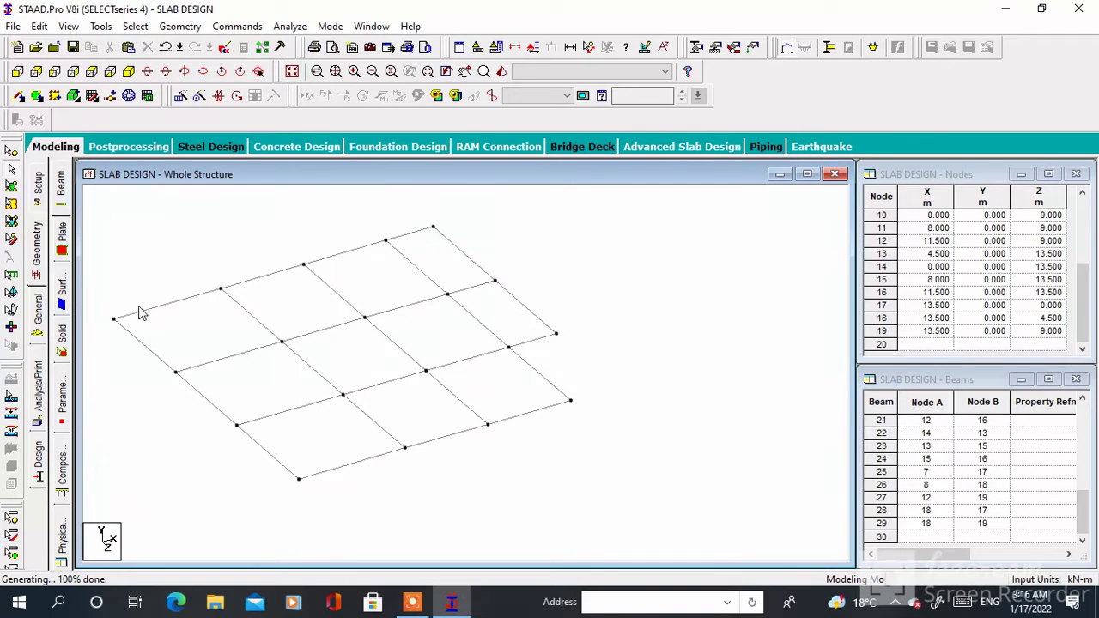
{"action": "left_click", "coordinate": [15, 154]}
{"action": "left_click_drag", "start_coordinate": [140, 289], "coordinate": [108, 346]}
{"action": "right_click", "coordinate": [160, 233]}
{"action": "left_click", "coordinate": [120, 255]}
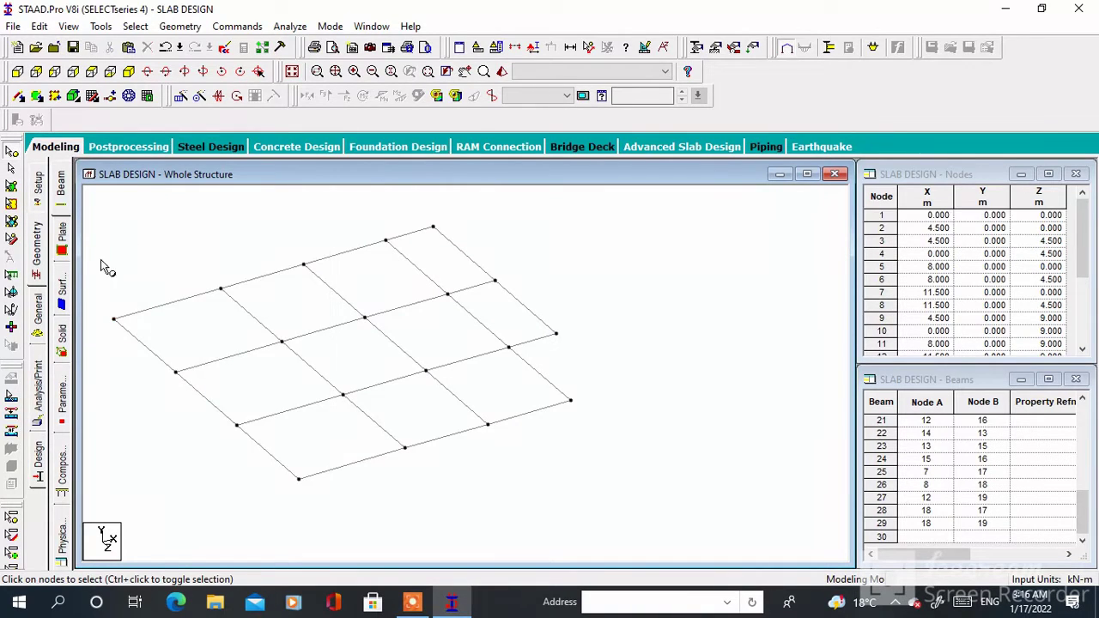
Step: Create a new support definition for the structure and close the supports list
{"action": "left_click", "coordinate": [38, 329]}
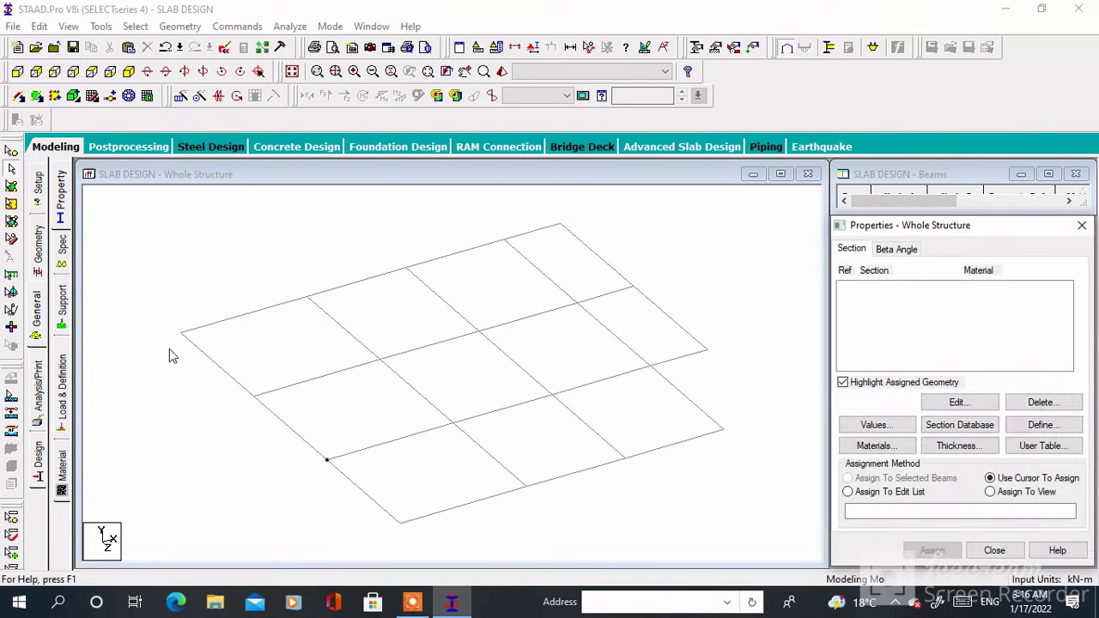
{"action": "left_click", "coordinate": [64, 316]}
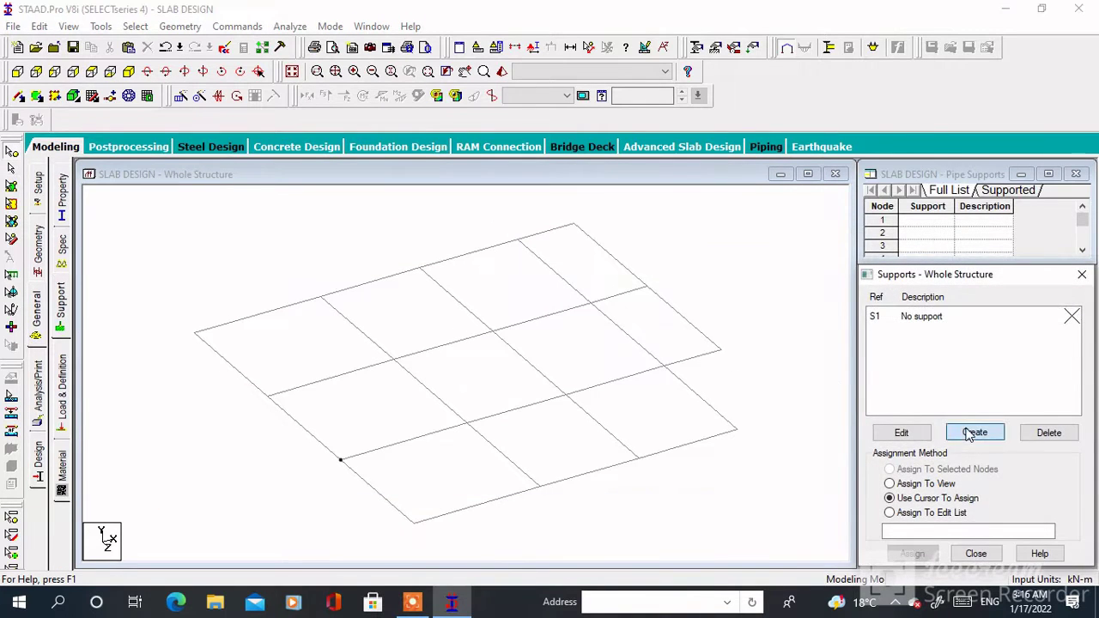
{"action": "left_click", "coordinate": [975, 433]}
{"action": "left_click", "coordinate": [867, 569]}
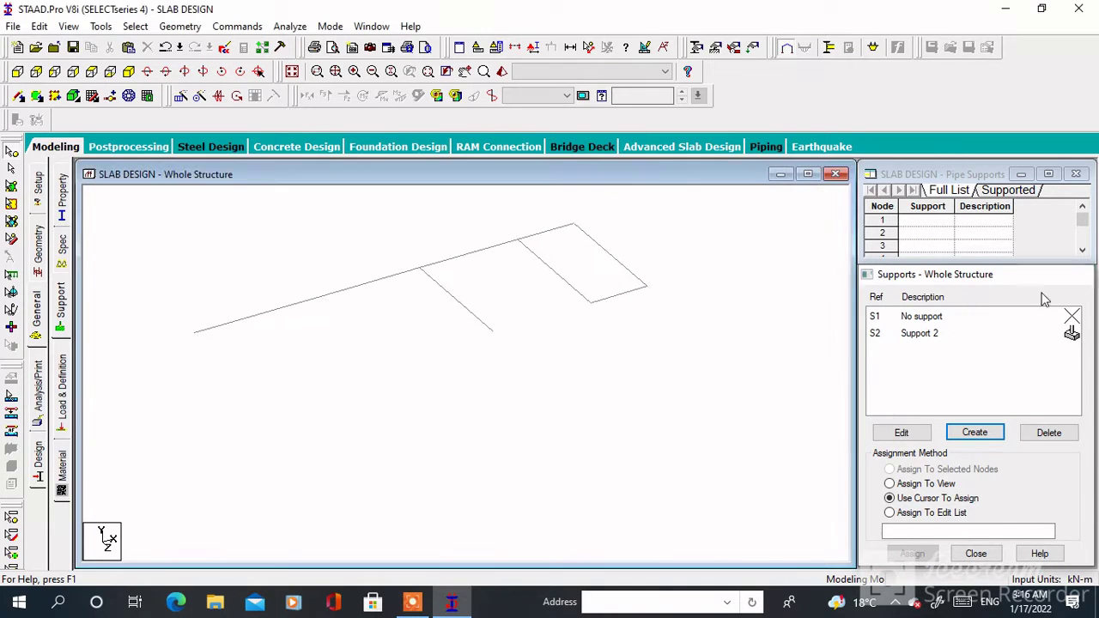
{"action": "left_click", "coordinate": [1078, 275]}
Step: Copy the corner node at the origin and paste it offset 0.9 m in X and 0.5 m in Z
{"action": "left_click_drag", "start_coordinate": [245, 301], "coordinate": [180, 341]}
{"action": "right_click", "coordinate": [218, 240]}
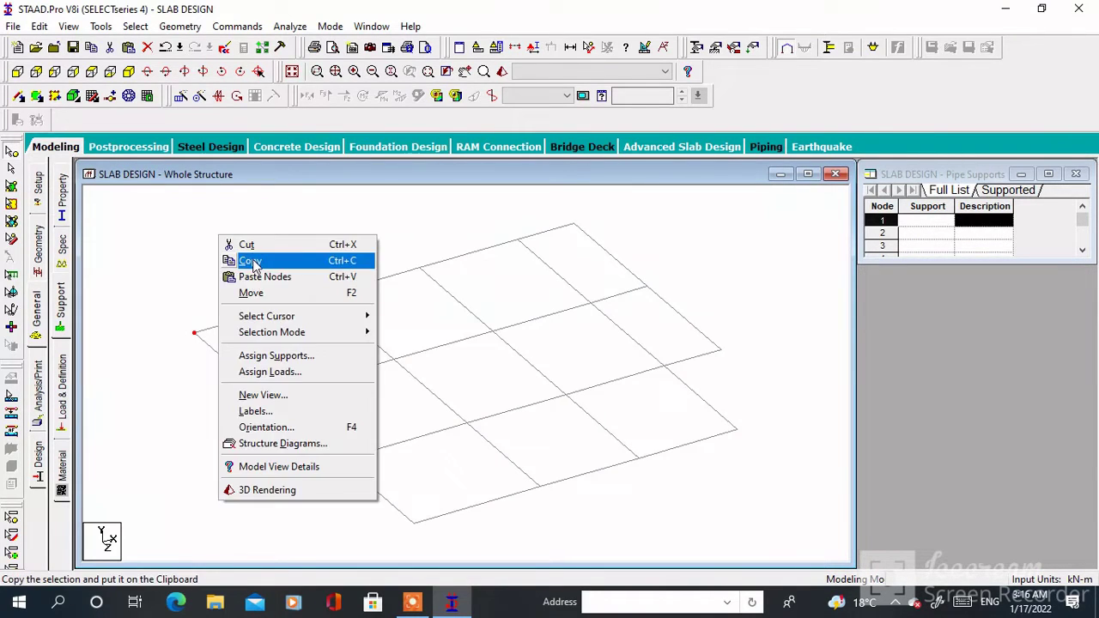
{"action": "left_click", "coordinate": [249, 263]}
{"action": "right_click", "coordinate": [253, 252]}
{"action": "left_click", "coordinate": [296, 292]}
{"action": "left_click", "coordinate": [463, 310]}
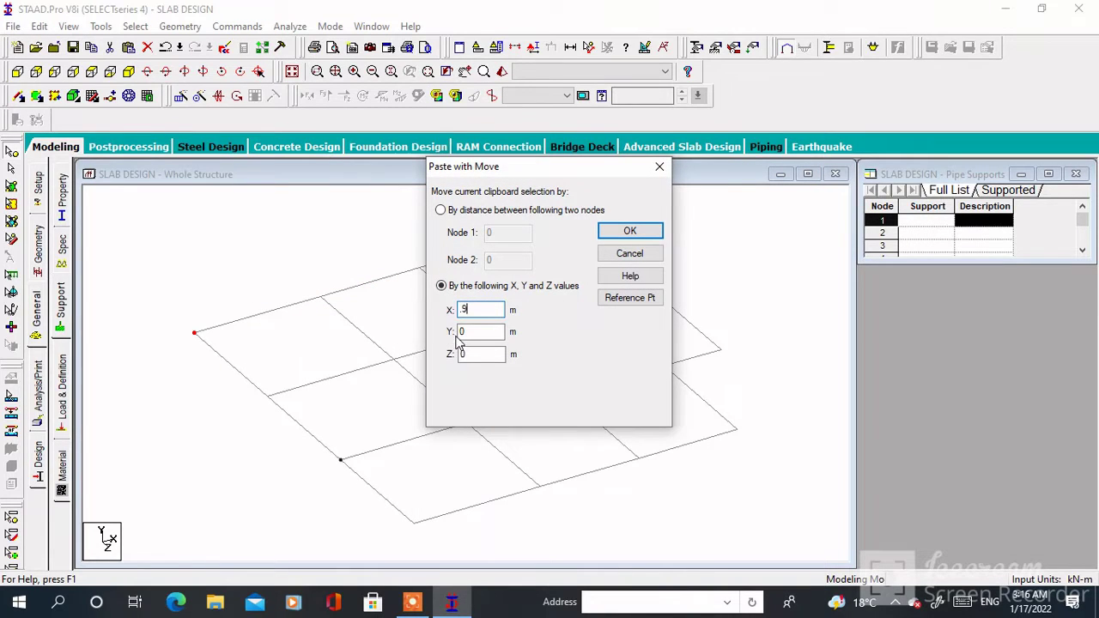
{"action": "left_click_drag", "start_coordinate": [471, 354], "coordinate": [419, 378]}
{"action": "type", "text": "0.5"}
{"action": "left_click", "coordinate": [630, 231]}
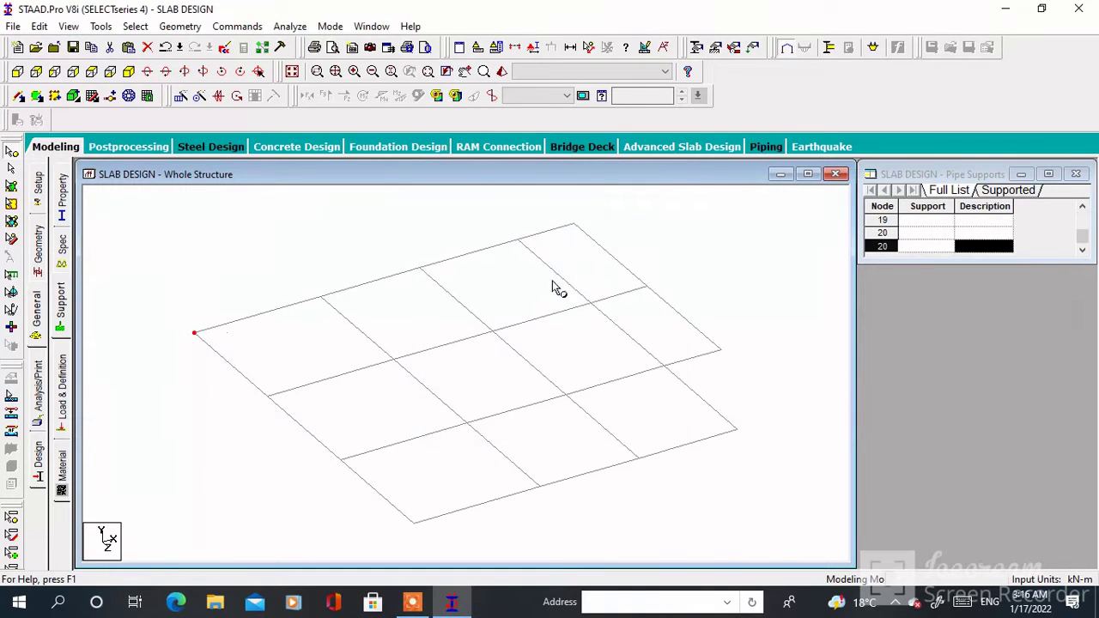
Step: Copy the grid node at X 8 m, Z 4.5 m and paste it offset 0.9 m in X and slightly in Z
{"action": "left_click_drag", "start_coordinate": [285, 291], "coordinate": [206, 374]}
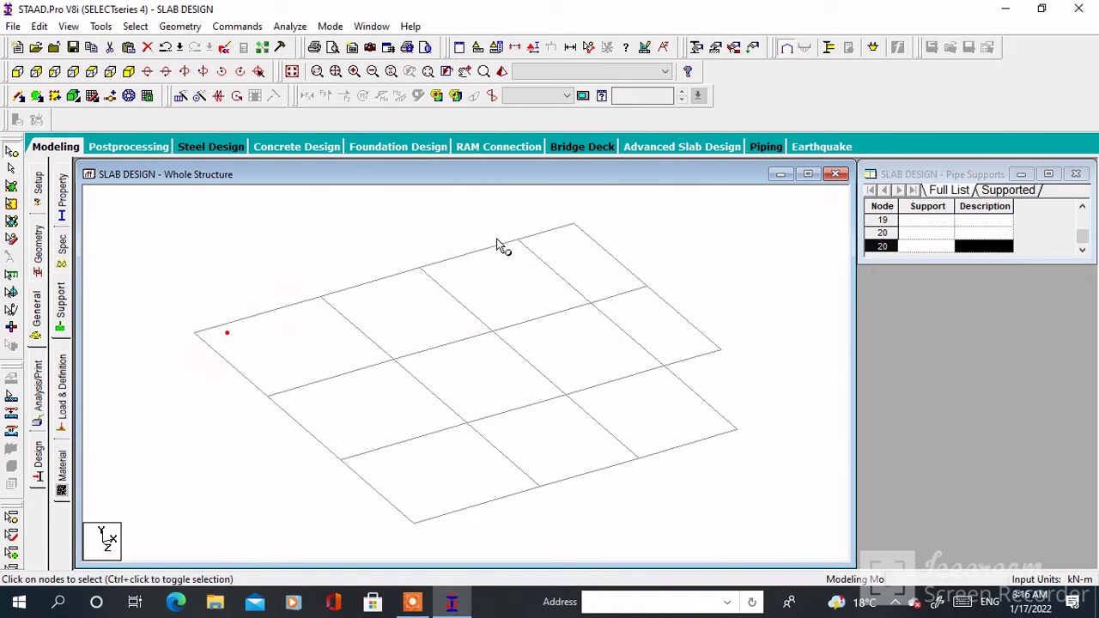
{"action": "left_click", "coordinate": [493, 331]}
{"action": "right_click", "coordinate": [489, 273]}
{"action": "left_click", "coordinate": [522, 298]}
{"action": "right_click", "coordinate": [520, 296]}
{"action": "left_click", "coordinate": [527, 332]}
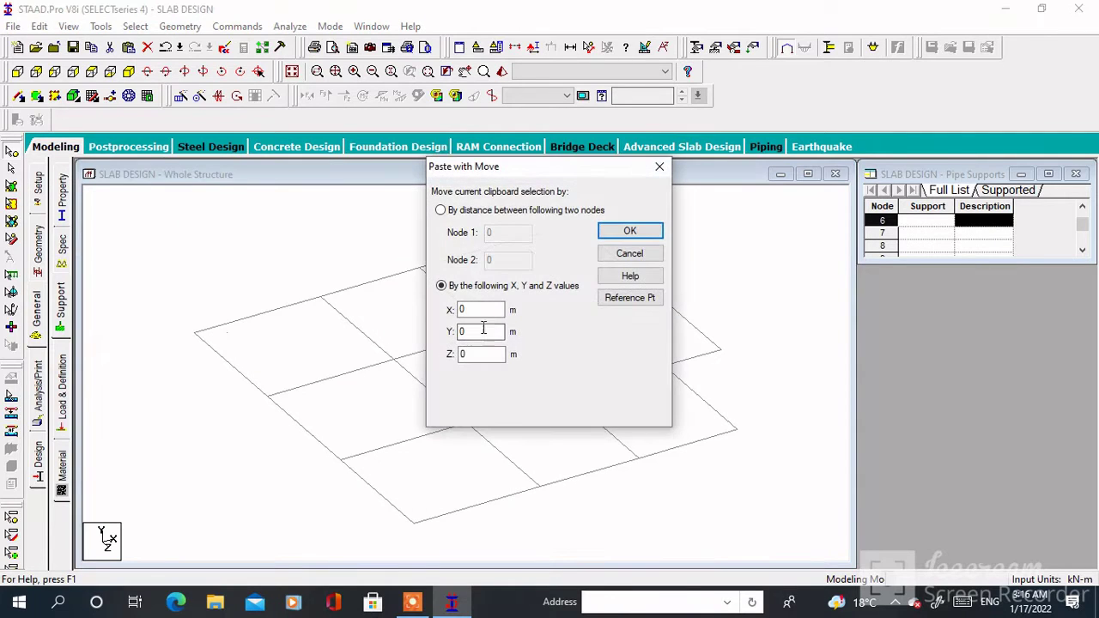
{"action": "type", "text": ".9"}
{"action": "key", "text": "Tab"}
{"action": "key", "text": "Tab"}
{"action": "left_click", "coordinate": [622, 234]}
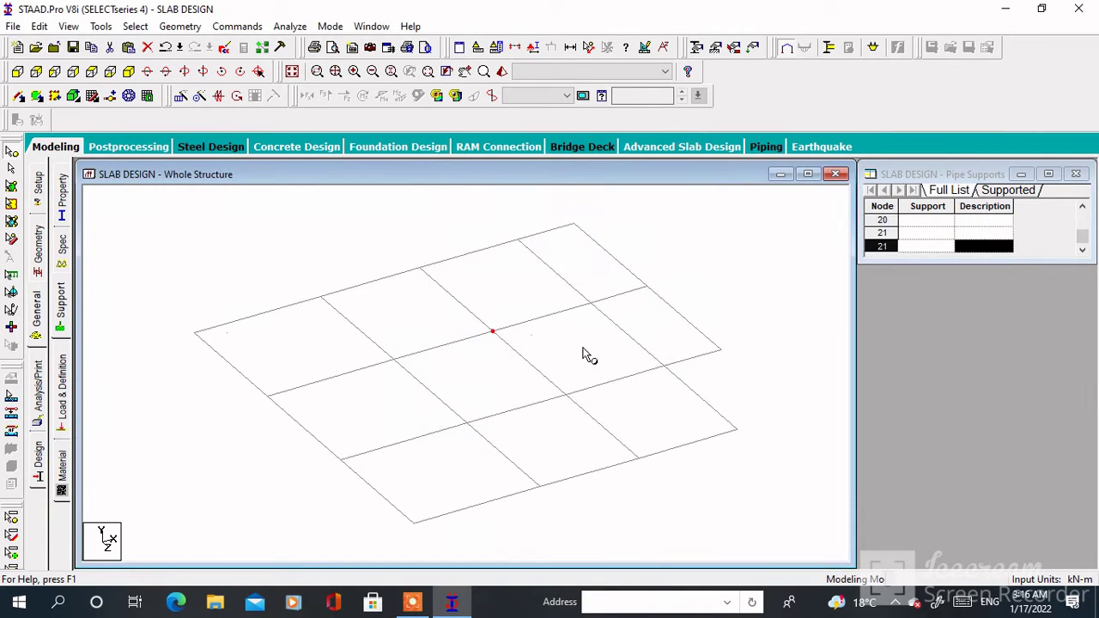
{"action": "left_click", "coordinate": [38, 253]}
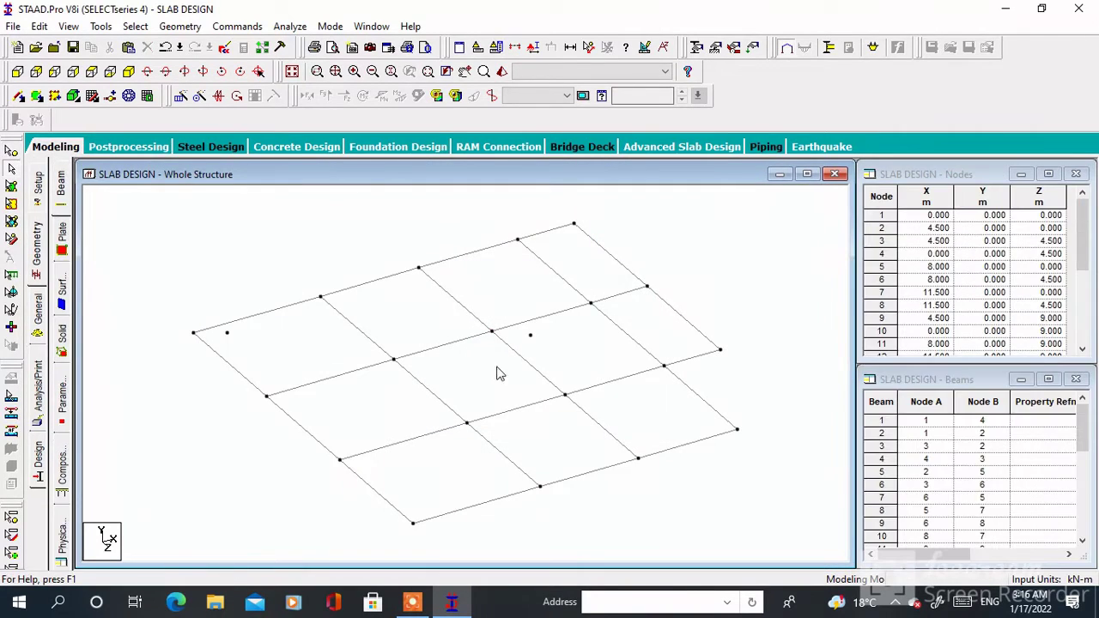
{"action": "left_click", "coordinate": [41, 320]}
{"action": "left_click", "coordinate": [61, 320]}
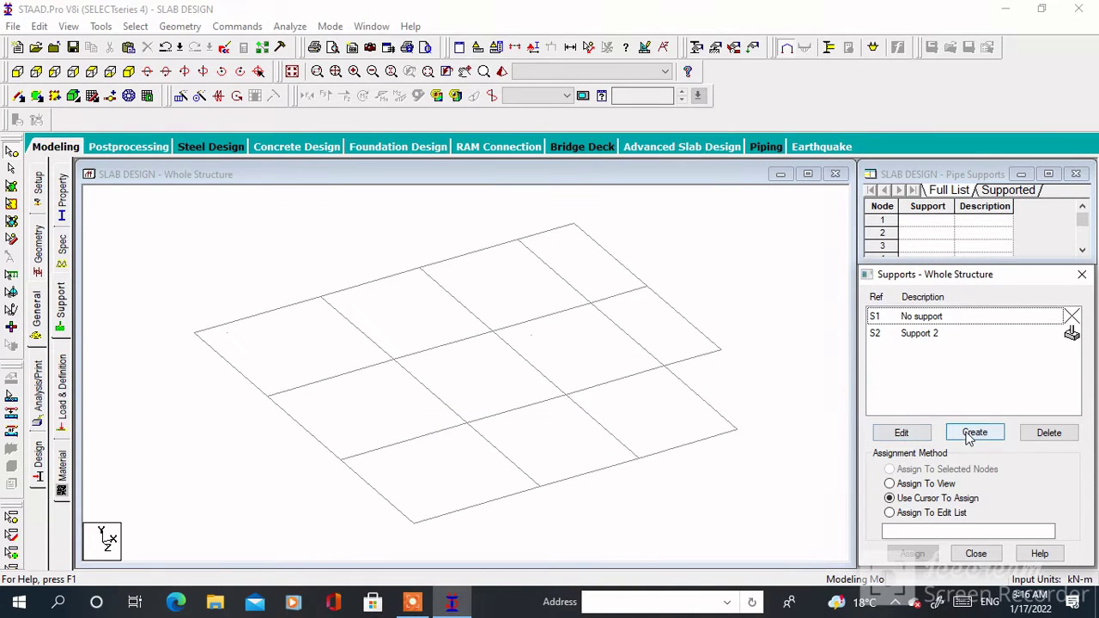
{"action": "left_click", "coordinate": [921, 335]}
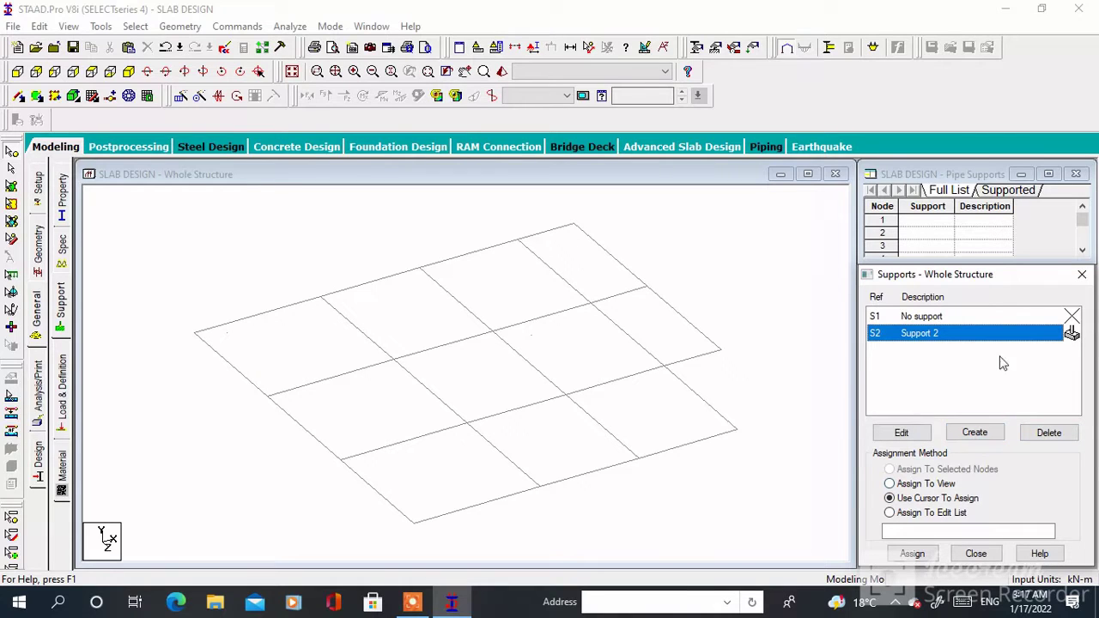
{"action": "left_click", "coordinate": [1082, 275]}
Step: Assign Support 2 to all the beam grid nodes, leaving out the two pasted offset nodes
{"action": "left_click", "coordinate": [61, 305]}
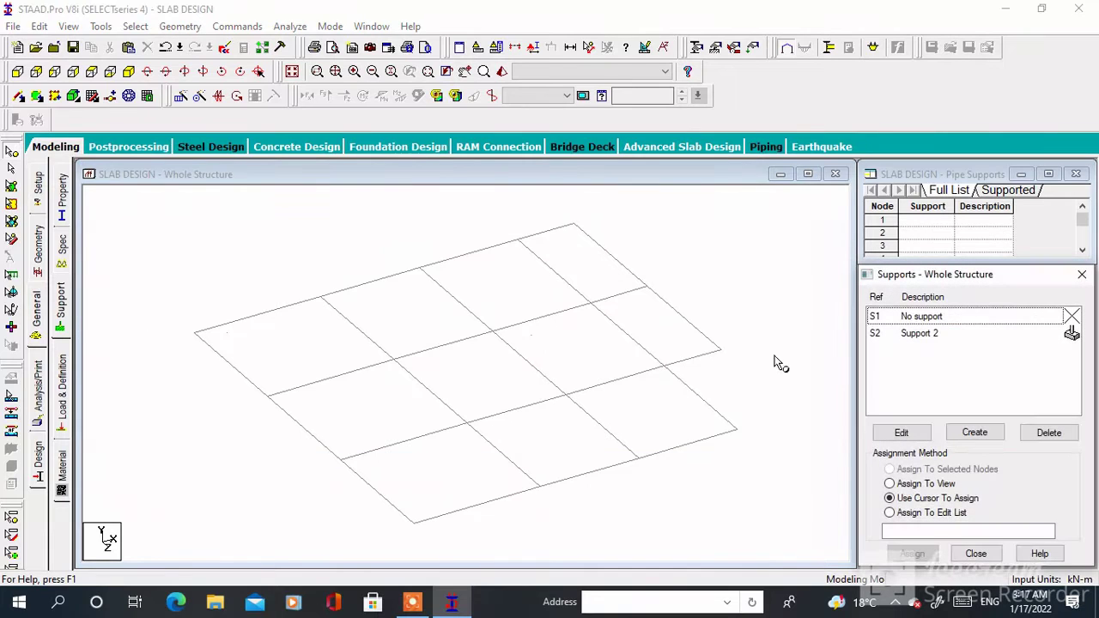
{"action": "left_click", "coordinate": [903, 342]}
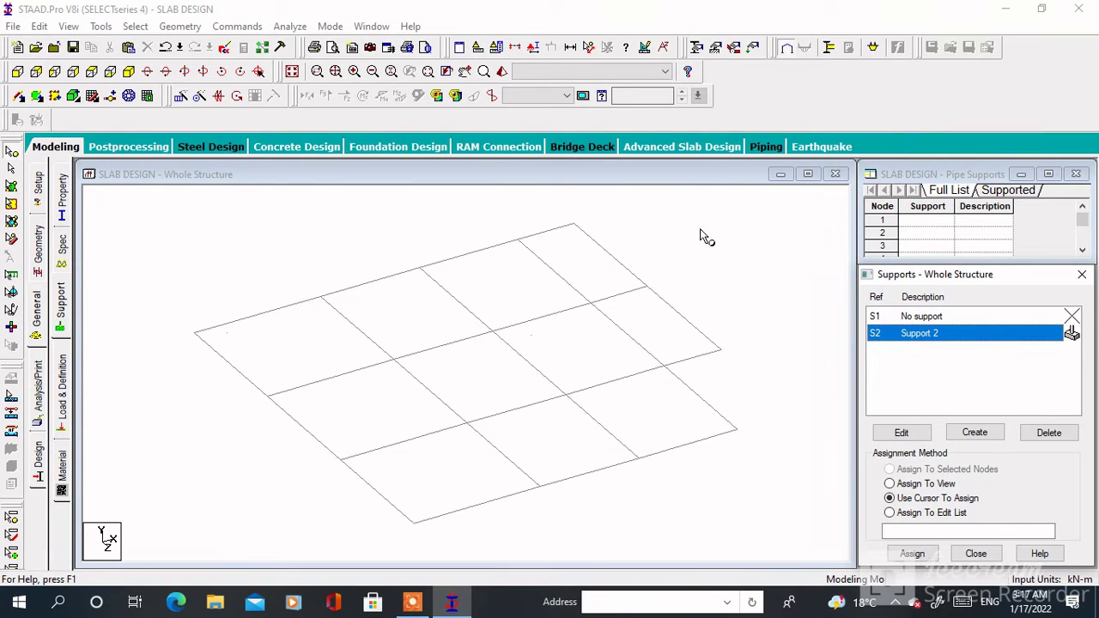
{"action": "left_click_drag", "start_coordinate": [762, 215], "coordinate": [499, 514]}
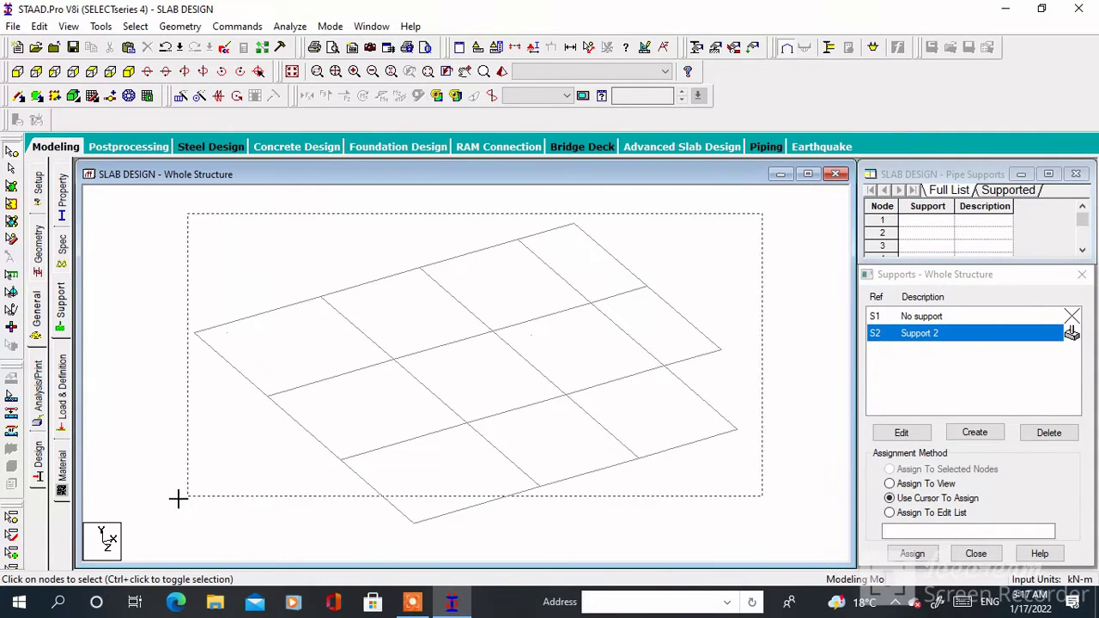
{"action": "left_click_drag", "start_coordinate": [198, 494], "coordinate": [159, 548]}
{"action": "left_click", "coordinate": [225, 332], "text": "ctrl"}
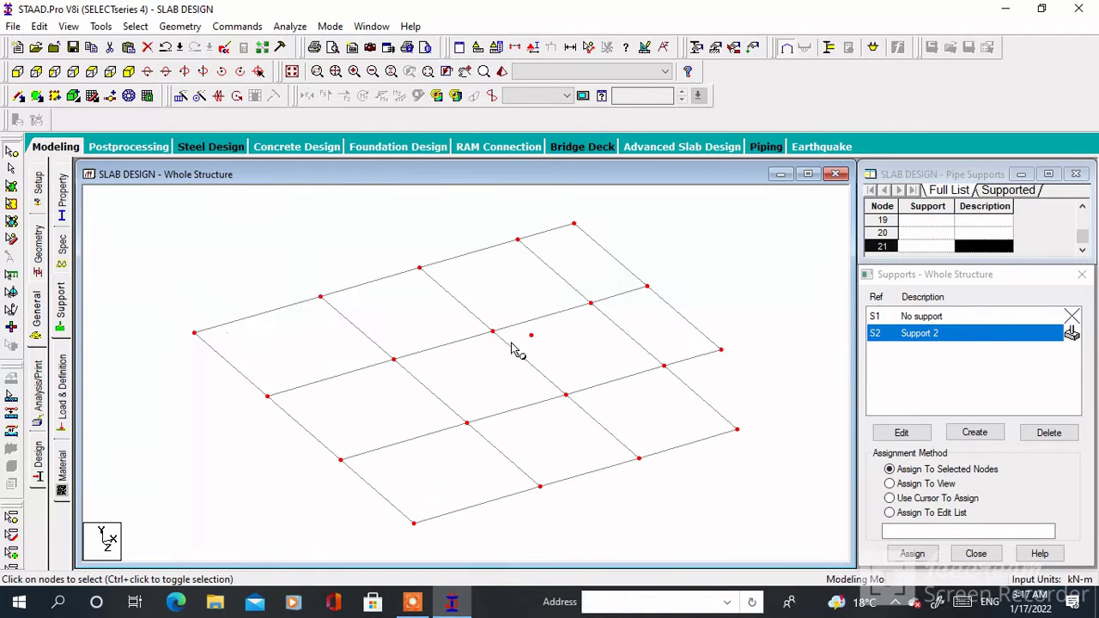
{"action": "left_click", "coordinate": [912, 554]}
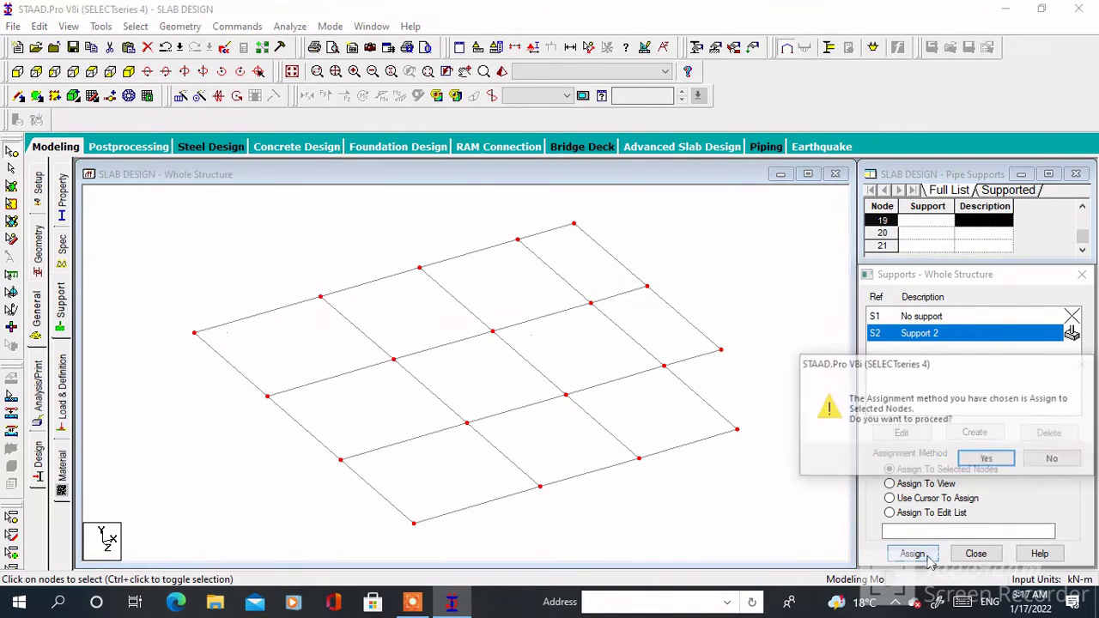
{"action": "left_click", "coordinate": [986, 457]}
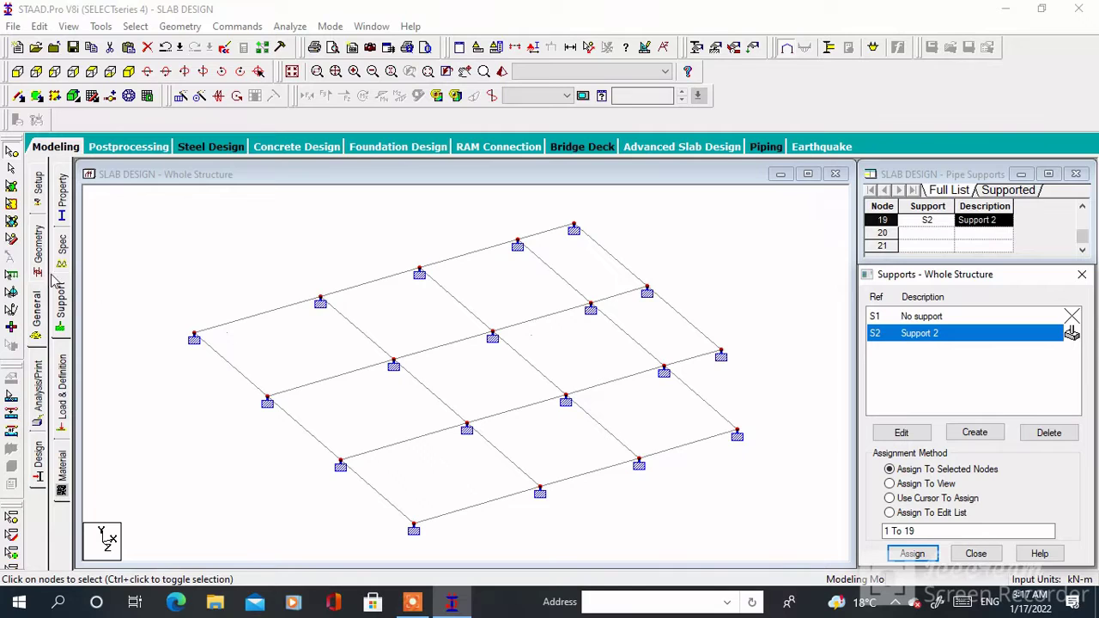
Step: Try to generate a quadrilateral surface mesh bounded by the four outer corner nodes between Z 0 and Z 9 m
{"action": "left_click", "coordinate": [128, 96]}
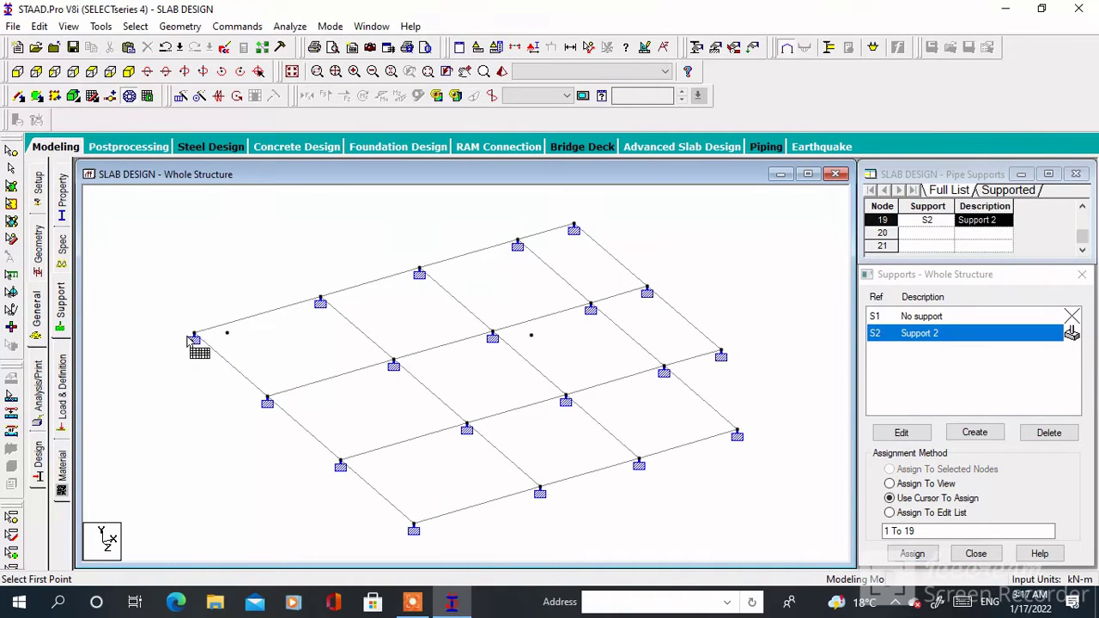
{"action": "left_click", "coordinate": [194, 338]}
{"action": "left_click", "coordinate": [574, 230]}
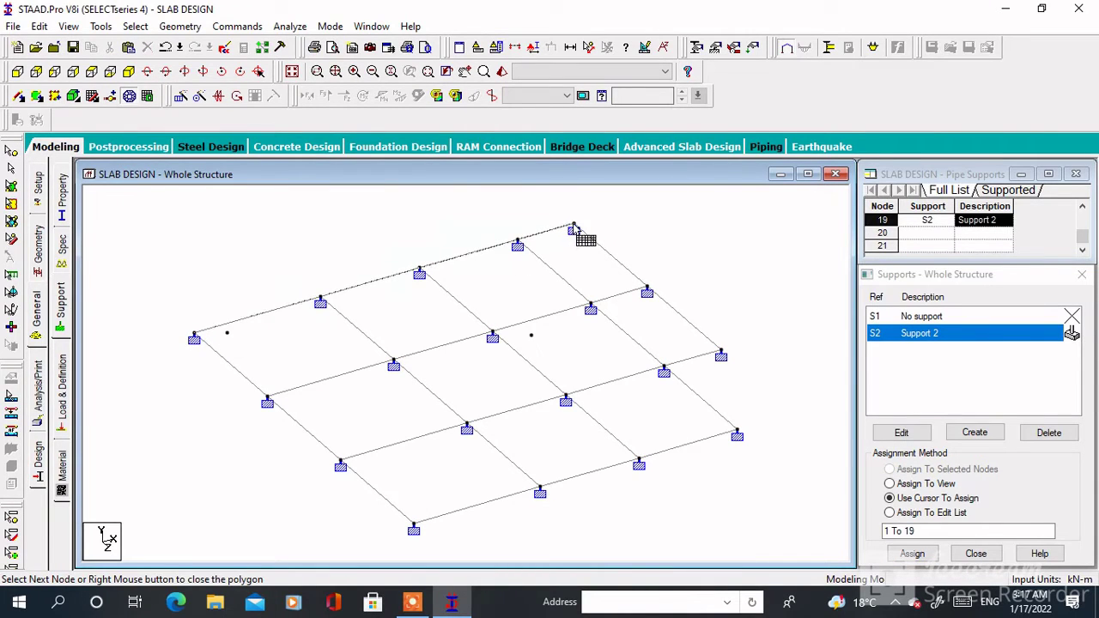
{"action": "left_click", "coordinate": [721, 352]}
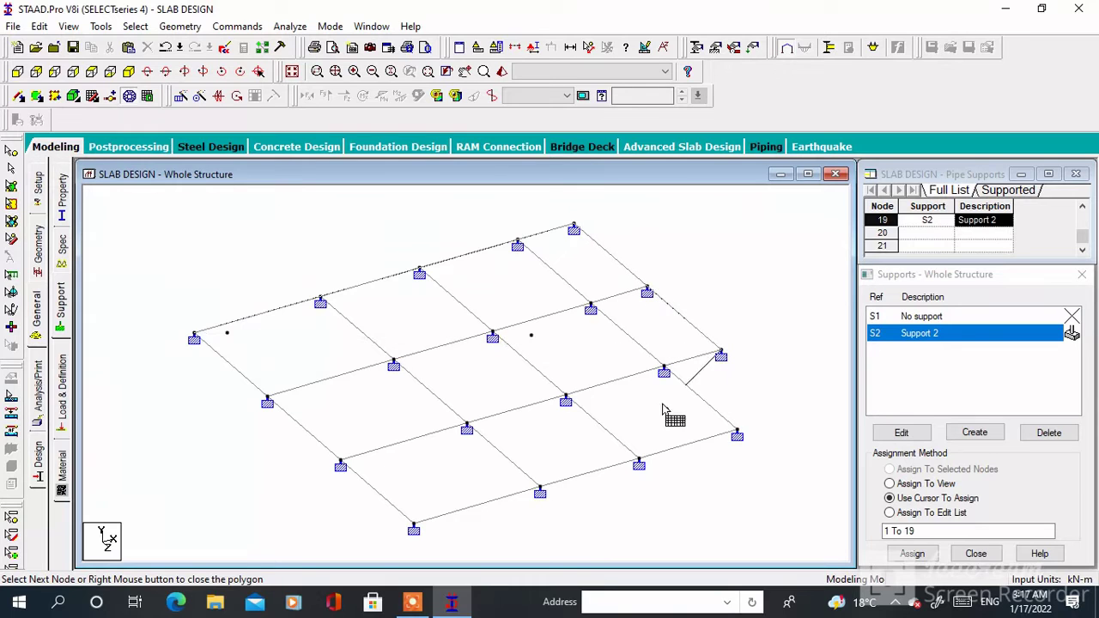
{"action": "left_click", "coordinate": [196, 338]}
{"action": "left_click", "coordinate": [504, 314]}
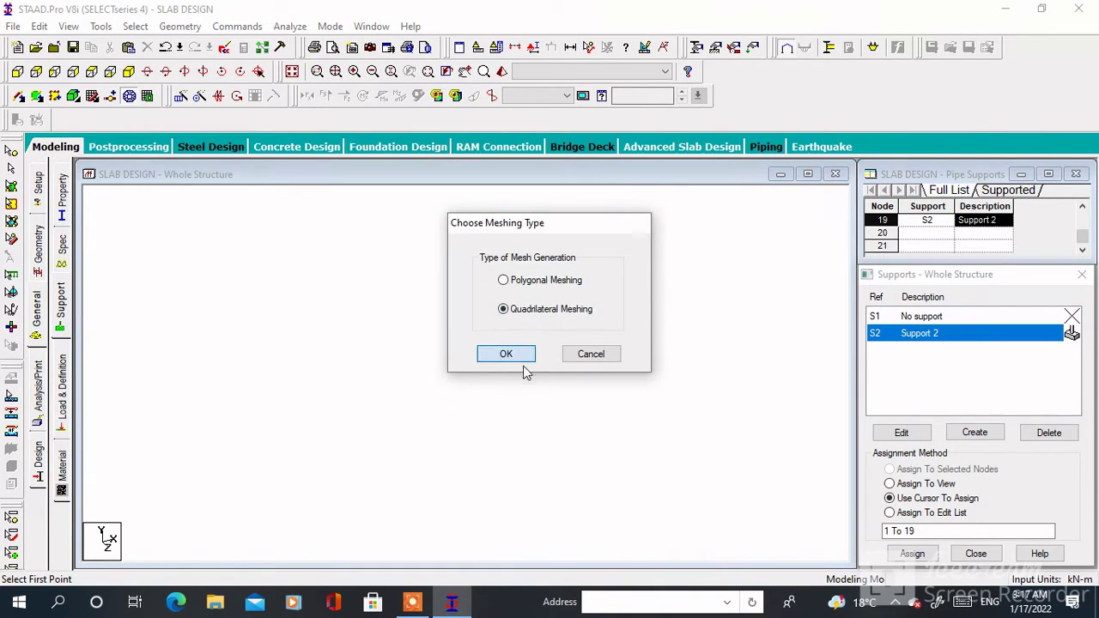
{"action": "left_click", "coordinate": [515, 358]}
{"action": "left_click", "coordinate": [646, 371]}
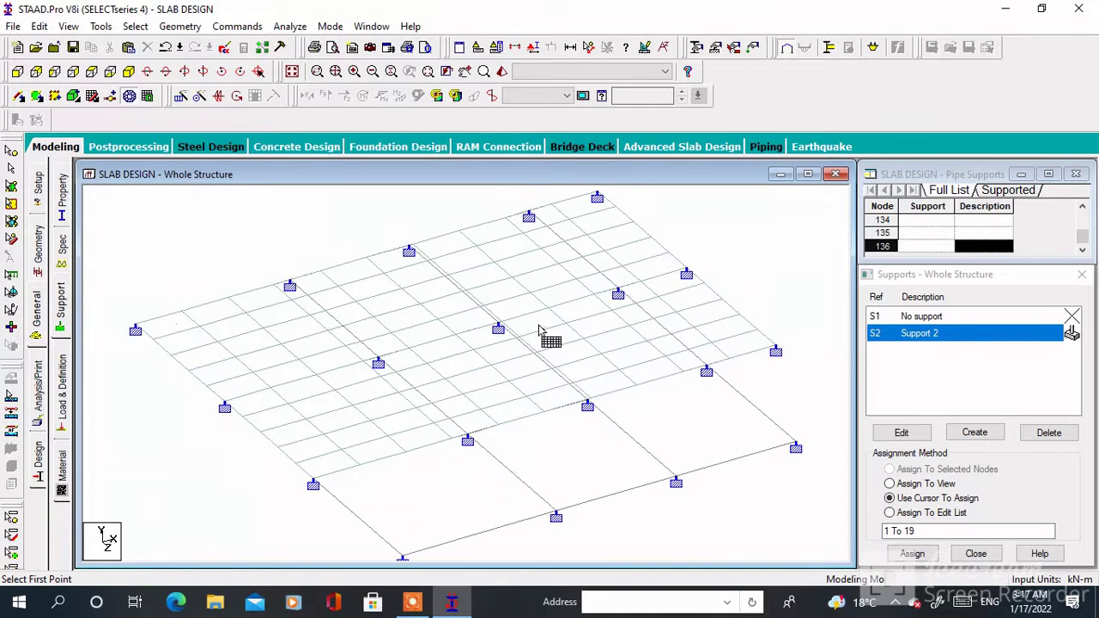
Step: Switch the structure to the plan view and undo the quadrilateral mesh generation
{"action": "left_click", "coordinate": [38, 251]}
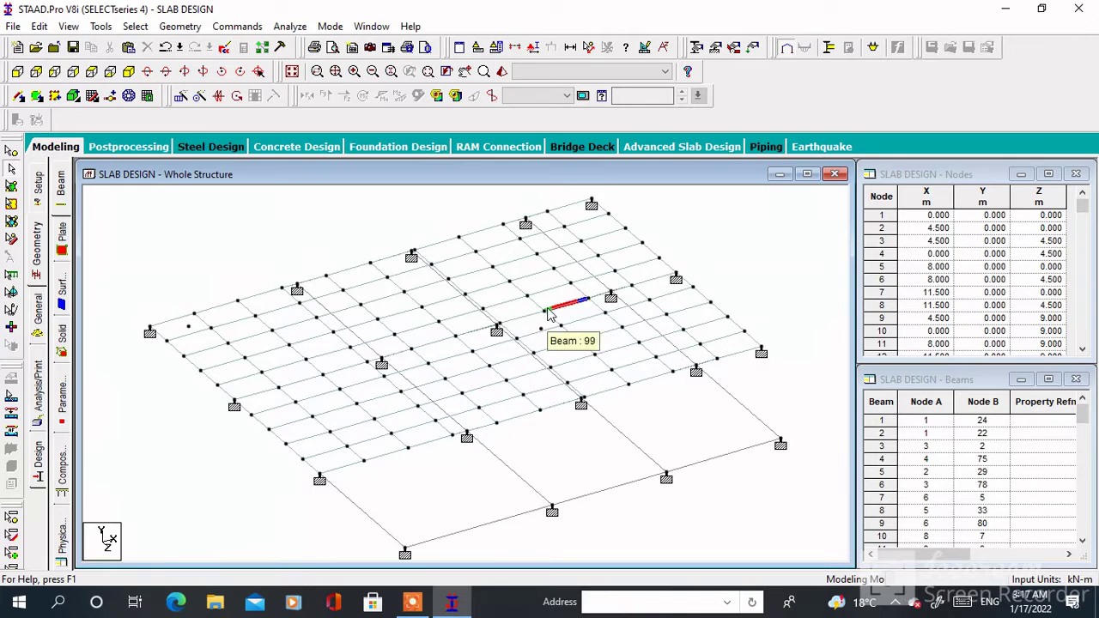
{"action": "left_click", "coordinate": [94, 72]}
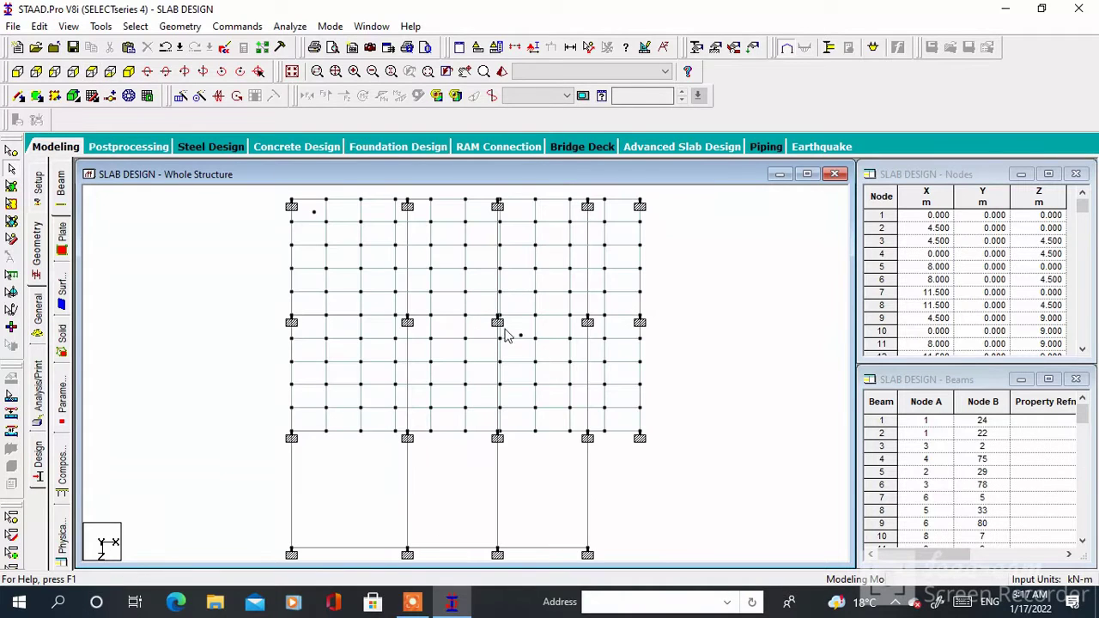
{"action": "scroll", "coordinate": [524, 333], "scroll_direction": "up", "scroll_amount": 1}
{"action": "left_click_drag", "start_coordinate": [525, 333], "coordinate": [530, 384]}
{"action": "middle_click_drag", "start_coordinate": [546, 344], "coordinate": [549, 398]}
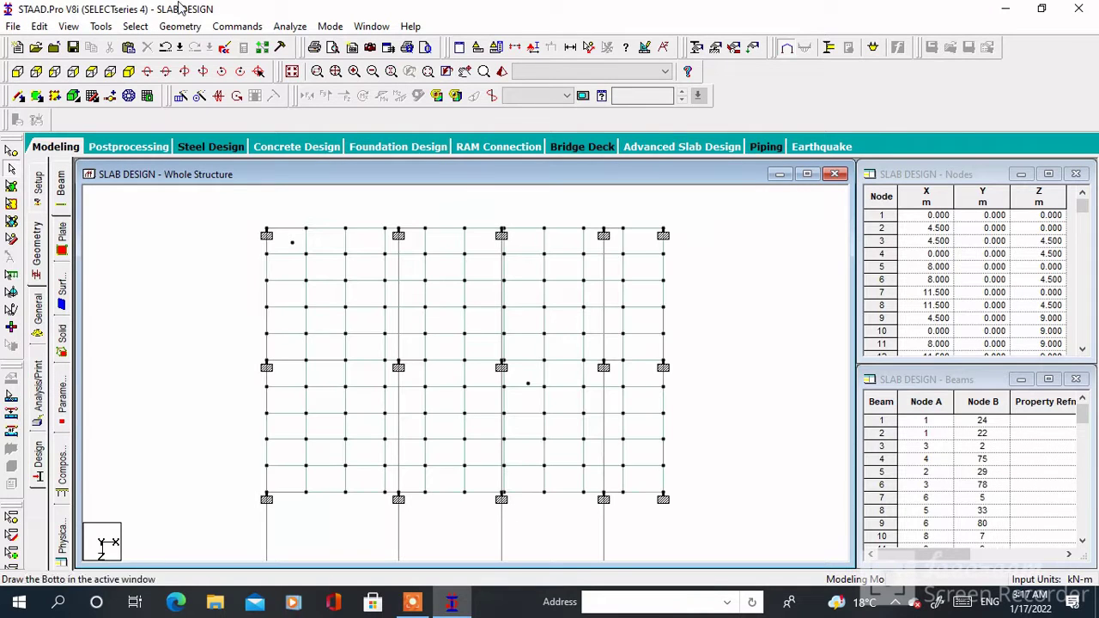
{"action": "left_click", "coordinate": [165, 46]}
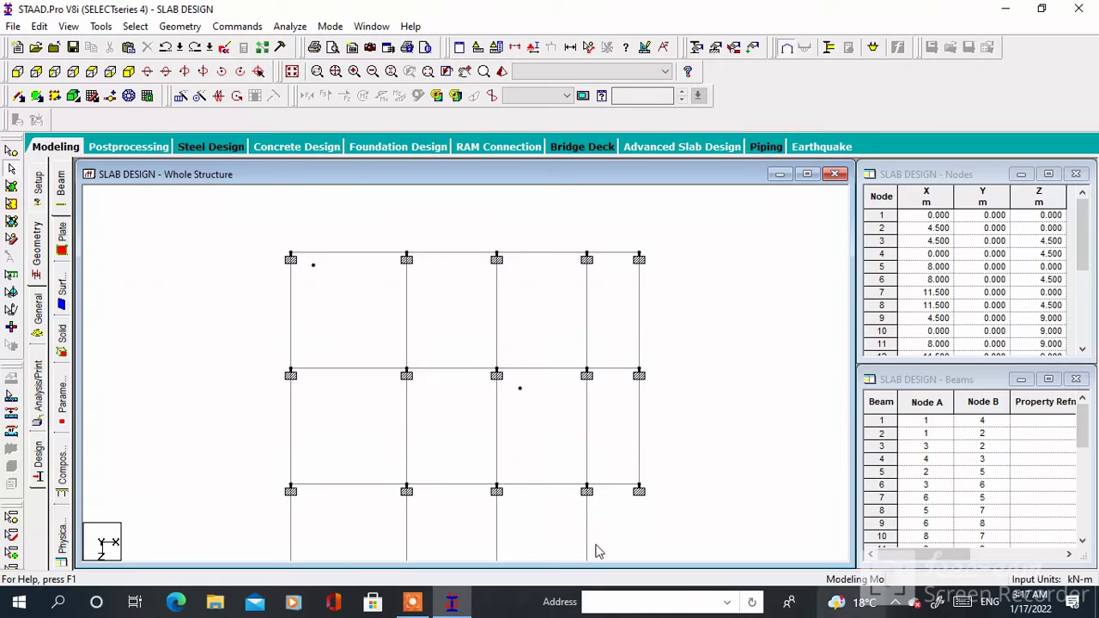
Step: Add a parametric mesh model named NEW that uses the inner nodes and beams as density points and lines
{"action": "middle_click_drag", "start_coordinate": [663, 438], "coordinate": [593, 408]}
{"action": "scroll", "coordinate": [579, 406], "scroll_direction": "down", "scroll_amount": 1}
{"action": "scroll", "coordinate": [389, 394], "scroll_direction": "down", "scroll_amount": 3}
{"action": "middle_click_drag", "start_coordinate": [390, 391], "coordinate": [400, 379]}
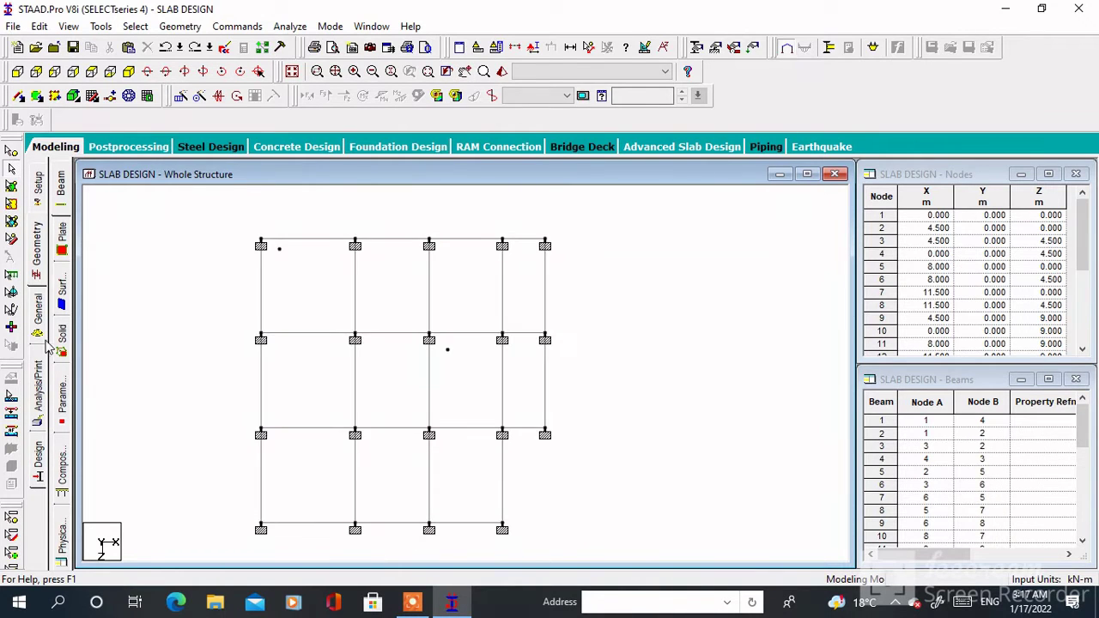
{"action": "left_click", "coordinate": [65, 390]}
{"action": "left_click", "coordinate": [912, 520]}
{"action": "type", "text": "NEW"}
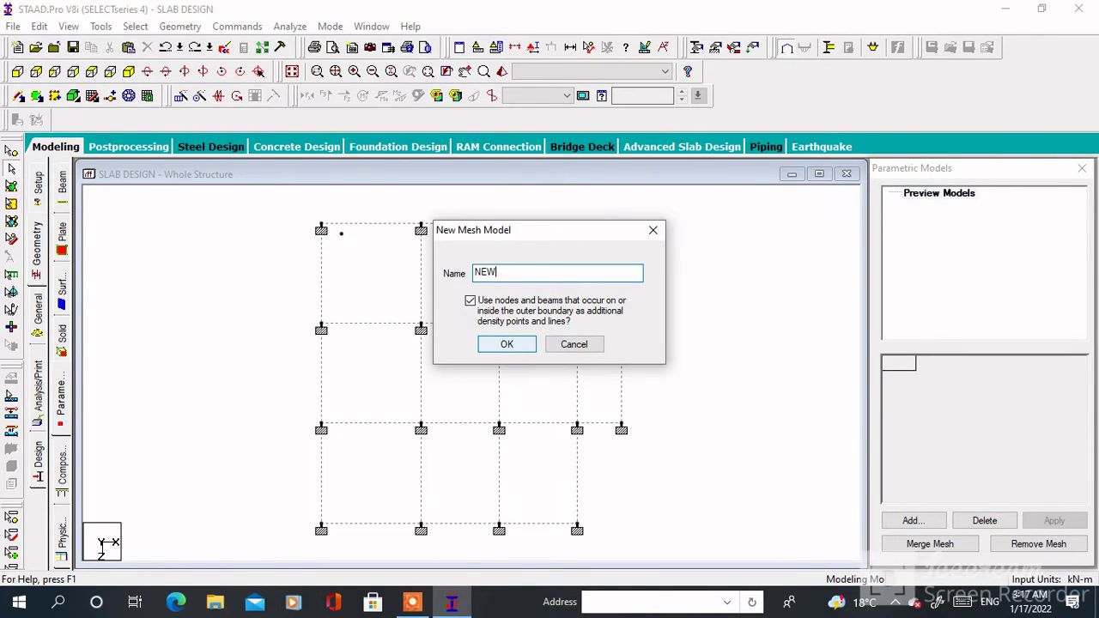
{"action": "left_click", "coordinate": [516, 345]}
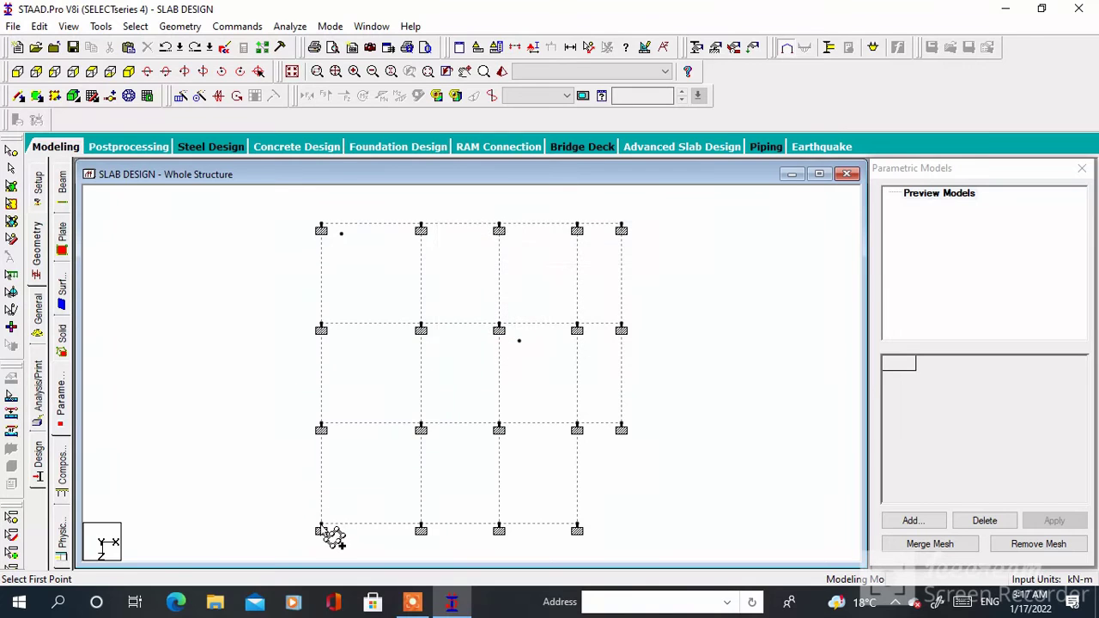
Step: Outline the mesh boundary through the slab's outer corner nodes, following the notch at the missing corner panel, and close the polygon
{"action": "left_click", "coordinate": [323, 528]}
{"action": "left_click", "coordinate": [321, 230]}
{"action": "left_click", "coordinate": [622, 231]}
{"action": "left_click", "coordinate": [622, 429]}
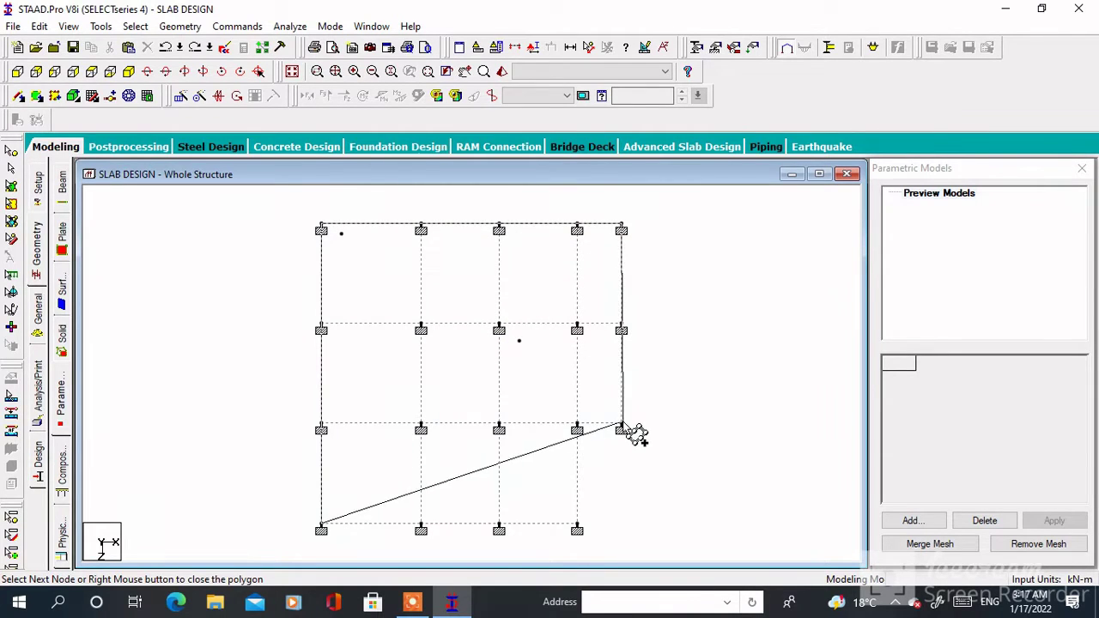
{"action": "left_click", "coordinate": [577, 430]}
{"action": "left_click", "coordinate": [579, 529]}
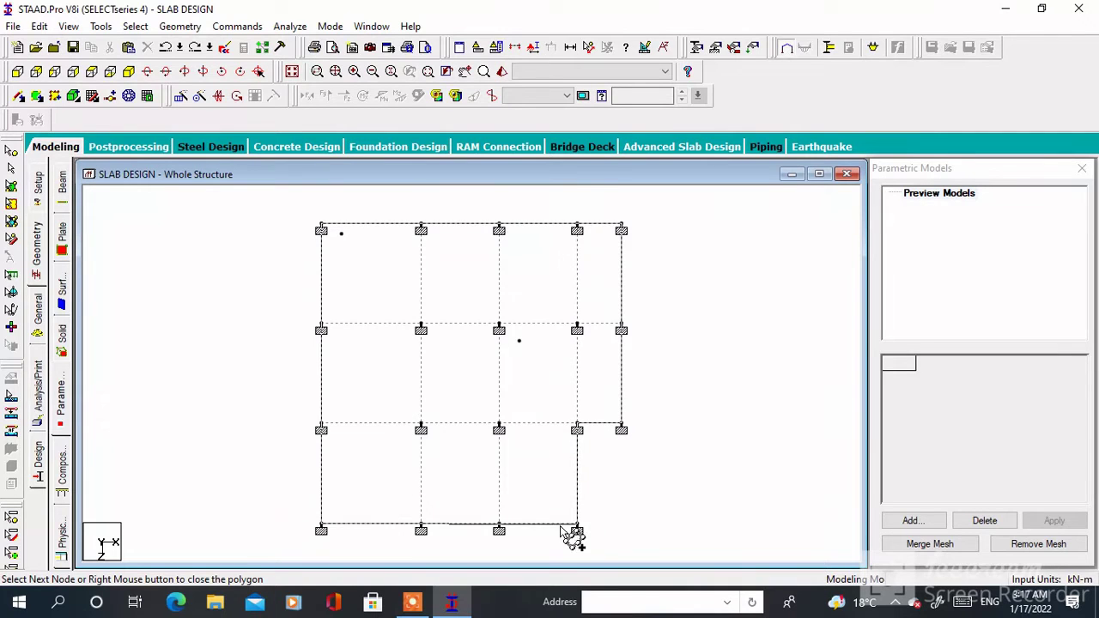
{"action": "left_click", "coordinate": [323, 530]}
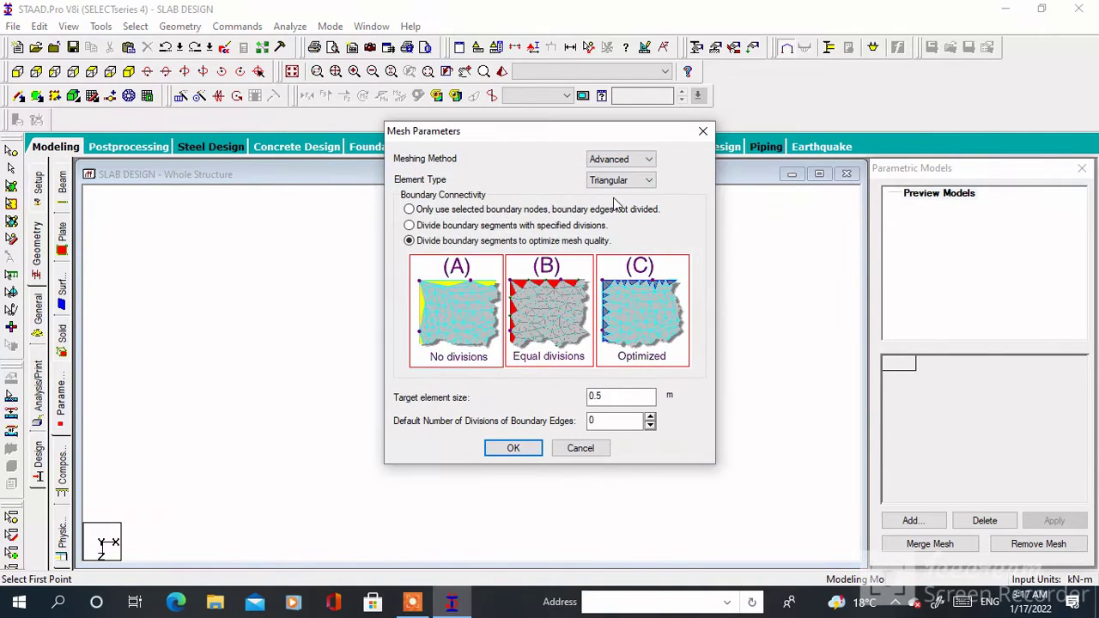
Step: Generate the mesh with the Standard meshing method, Quad elements and a 0.5 m target element size, without adding openings
{"action": "left_click_drag", "start_coordinate": [609, 401], "coordinate": [568, 401]}
{"action": "left_click", "coordinate": [640, 158]}
{"action": "left_click", "coordinate": [616, 187]}
{"action": "left_click", "coordinate": [519, 449]}
{"action": "left_click", "coordinate": [519, 448]}
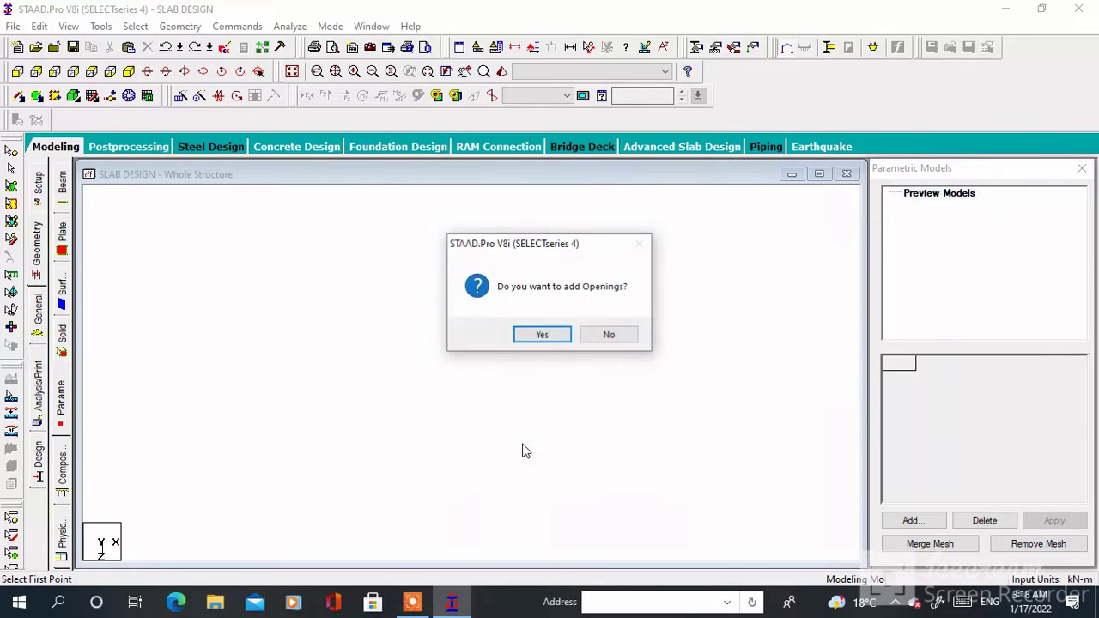
{"action": "left_click", "coordinate": [609, 335]}
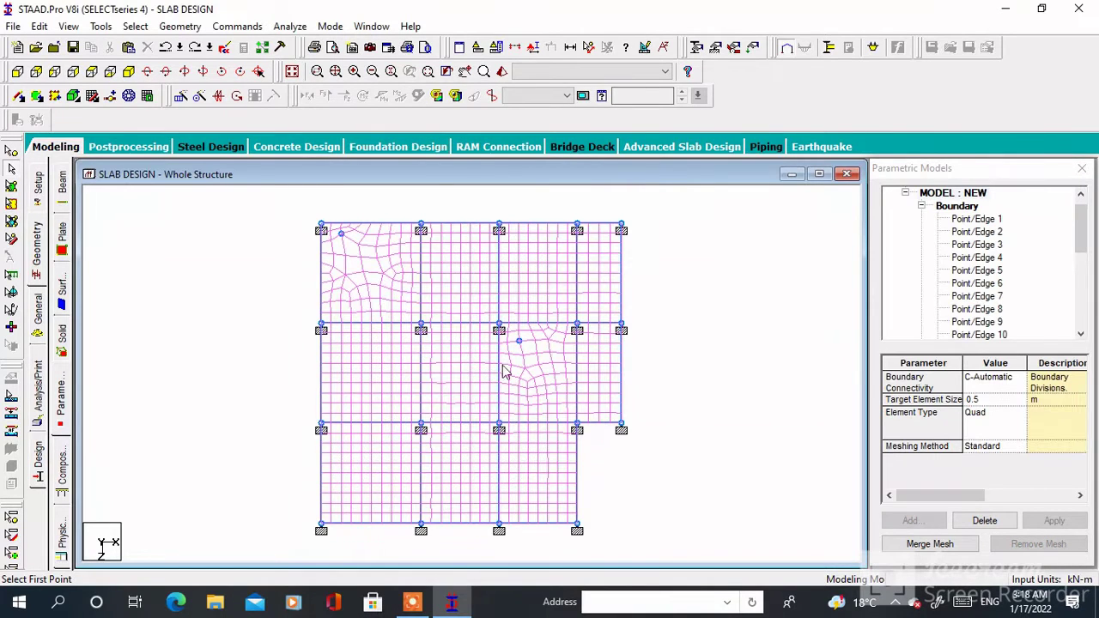
Step: Merge the generated NEW mesh into the structural model
{"action": "scroll", "coordinate": [323, 232], "scroll_direction": "up", "scroll_amount": 4}
{"action": "middle_click_drag", "start_coordinate": [356, 253], "coordinate": [392, 407]}
{"action": "scroll", "coordinate": [337, 346], "scroll_direction": "up", "scroll_amount": 3}
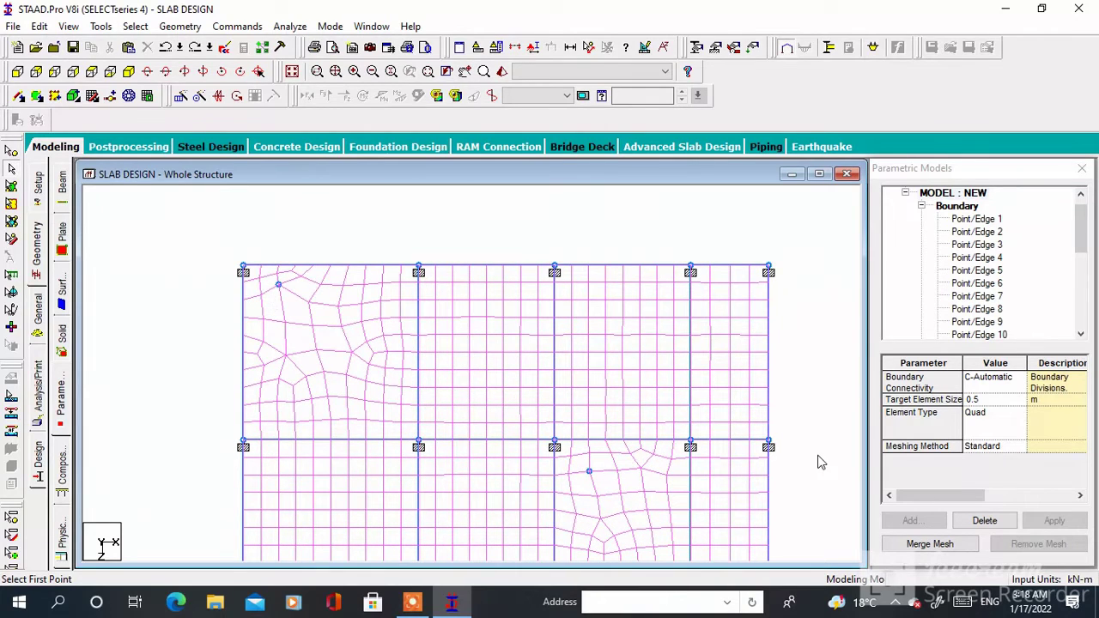
{"action": "scroll", "coordinate": [818, 462], "scroll_direction": "down", "scroll_amount": 4}
{"action": "scroll", "coordinate": [654, 473], "scroll_direction": "down", "scroll_amount": 3}
{"action": "middle_click_drag", "start_coordinate": [654, 472], "coordinate": [664, 435]}
{"action": "scroll", "coordinate": [664, 435], "scroll_direction": "up", "scroll_amount": 1}
{"action": "left_click", "coordinate": [964, 541]}
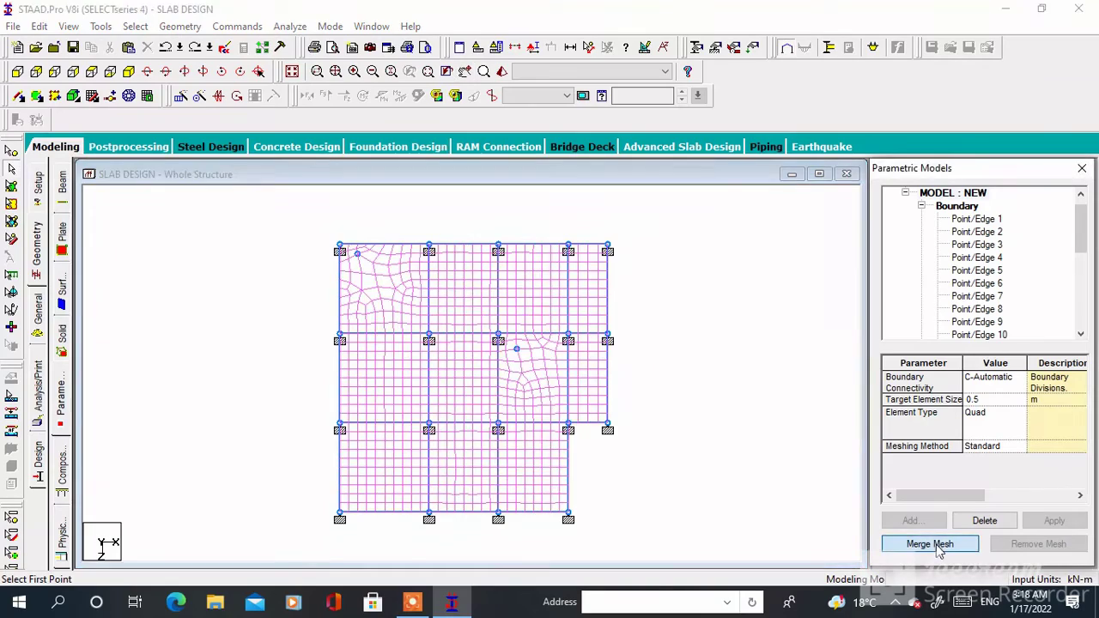
{"action": "scroll", "coordinate": [362, 314], "scroll_direction": "up", "scroll_amount": 4}
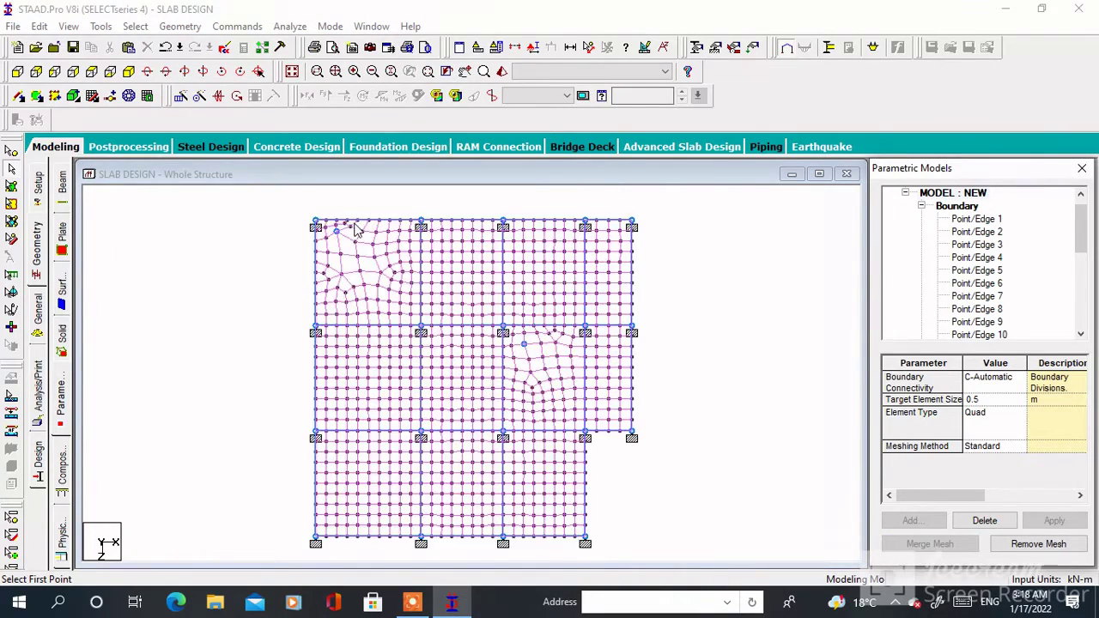
{"action": "middle_click_drag", "start_coordinate": [369, 256], "coordinate": [383, 319]}
{"action": "scroll", "coordinate": [580, 387], "scroll_direction": "up", "scroll_amount": 1}
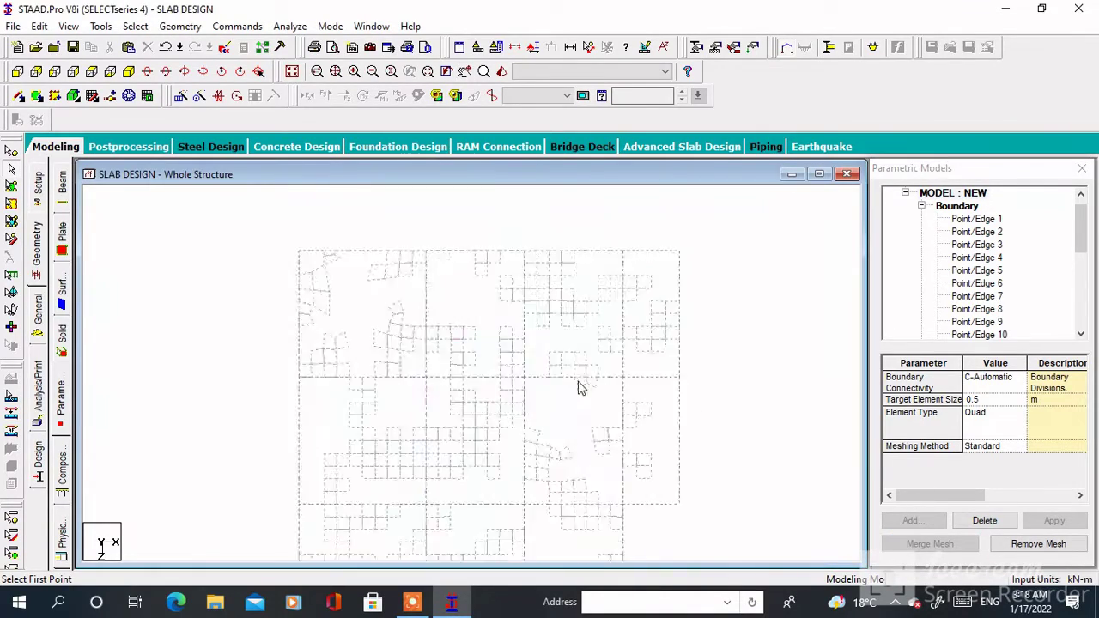
{"action": "left_click_drag", "start_coordinate": [1084, 237], "coordinate": [1084, 299]}
{"action": "scroll", "coordinate": [439, 404], "scroll_direction": "down", "scroll_amount": 2}
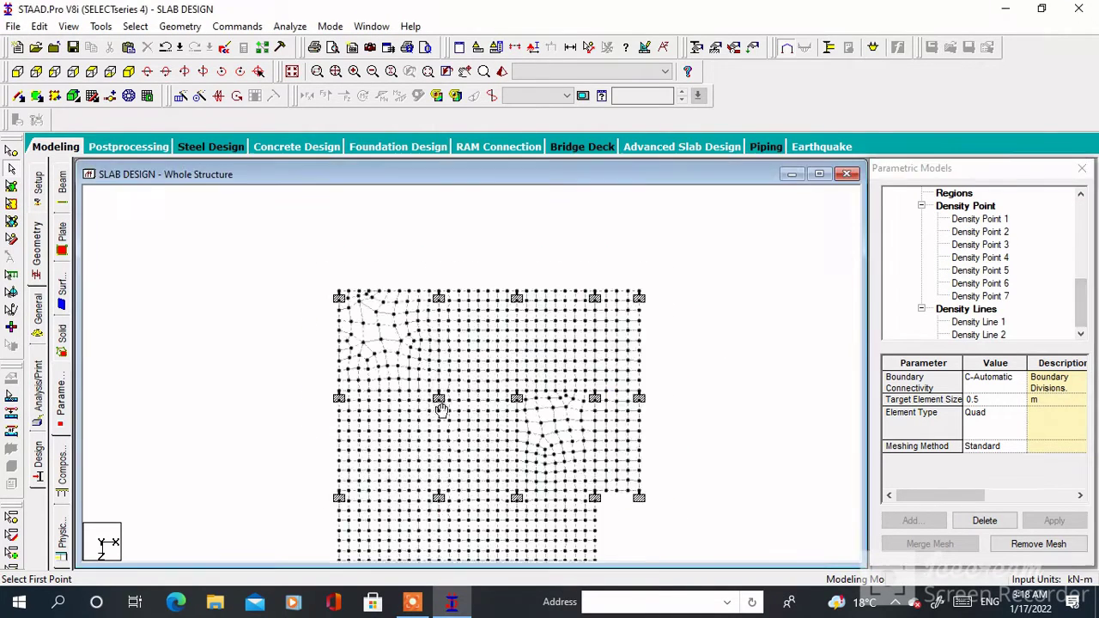
Step: Define a rectangular concrete section with YD 0.25 m and ZD 0.30 m
{"action": "left_click", "coordinate": [38, 311]}
{"action": "left_click", "coordinate": [1060, 432]}
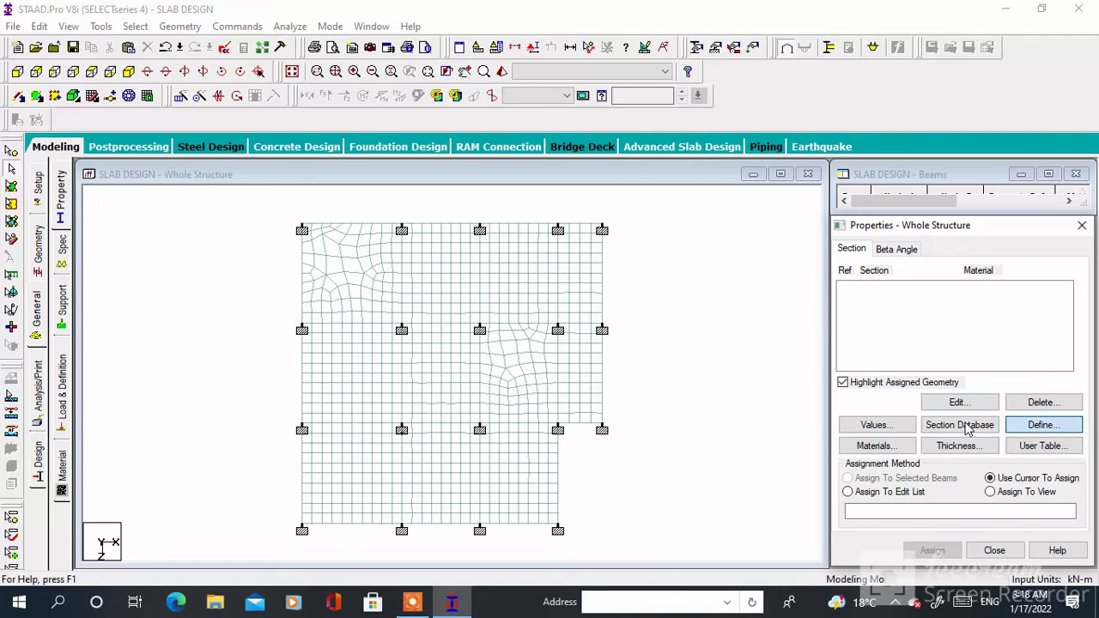
{"action": "left_click", "coordinate": [327, 174]}
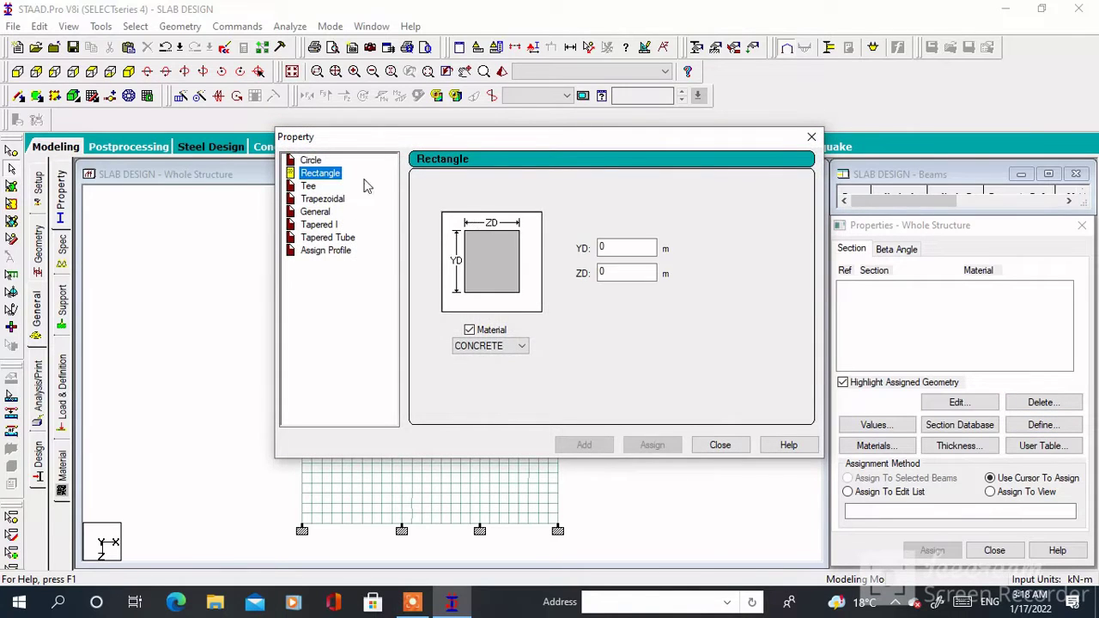
{"action": "left_click", "coordinate": [602, 248]}
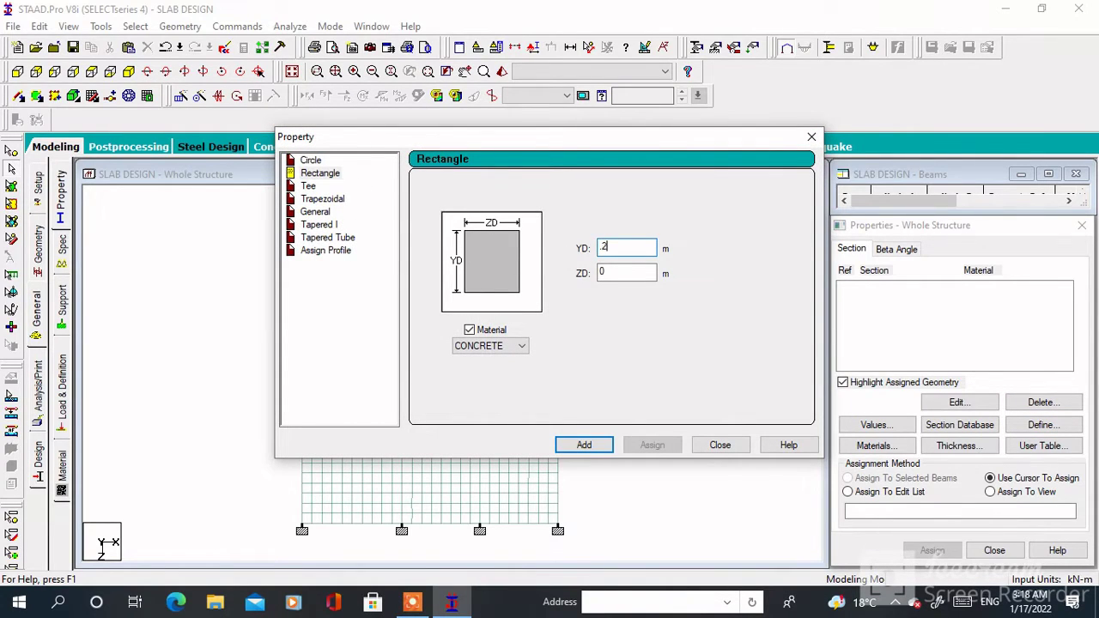
{"action": "left_click", "coordinate": [627, 273]}
{"action": "left_click", "coordinate": [607, 440]}
{"action": "left_click", "coordinate": [718, 446]}
Step: Assign the rectangular 0.25x0.30 section to all beams in the view
{"action": "left_click", "coordinate": [994, 493]}
{"action": "left_click", "coordinate": [932, 551]}
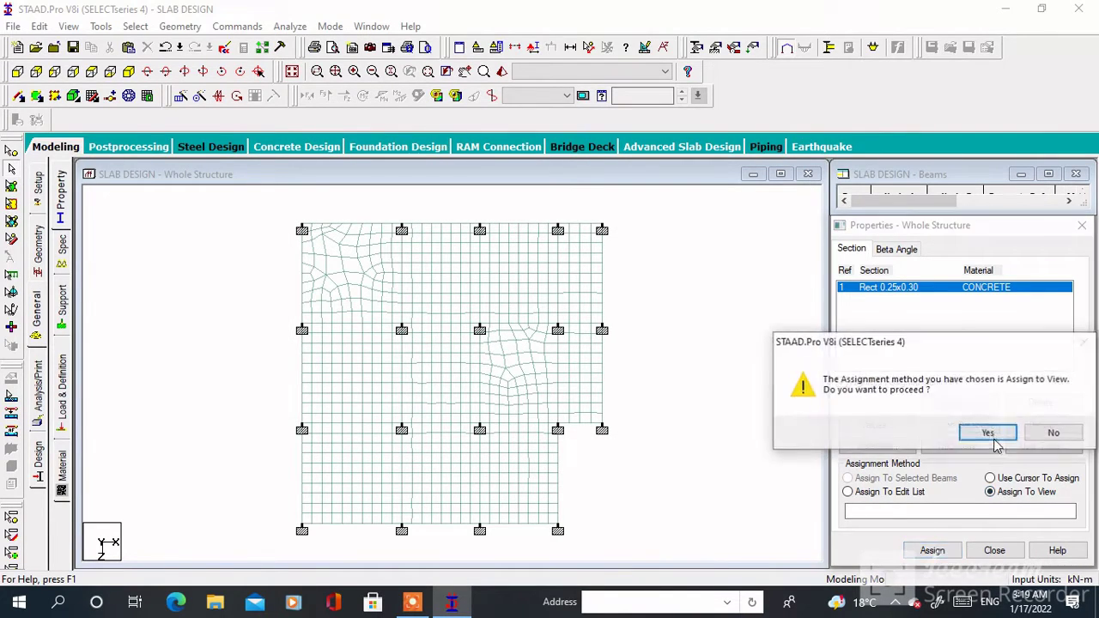
{"action": "left_click", "coordinate": [985, 432]}
Step: Define a concrete plate element thickness of 0.125 m at all four nodes
{"action": "left_click", "coordinate": [959, 445]}
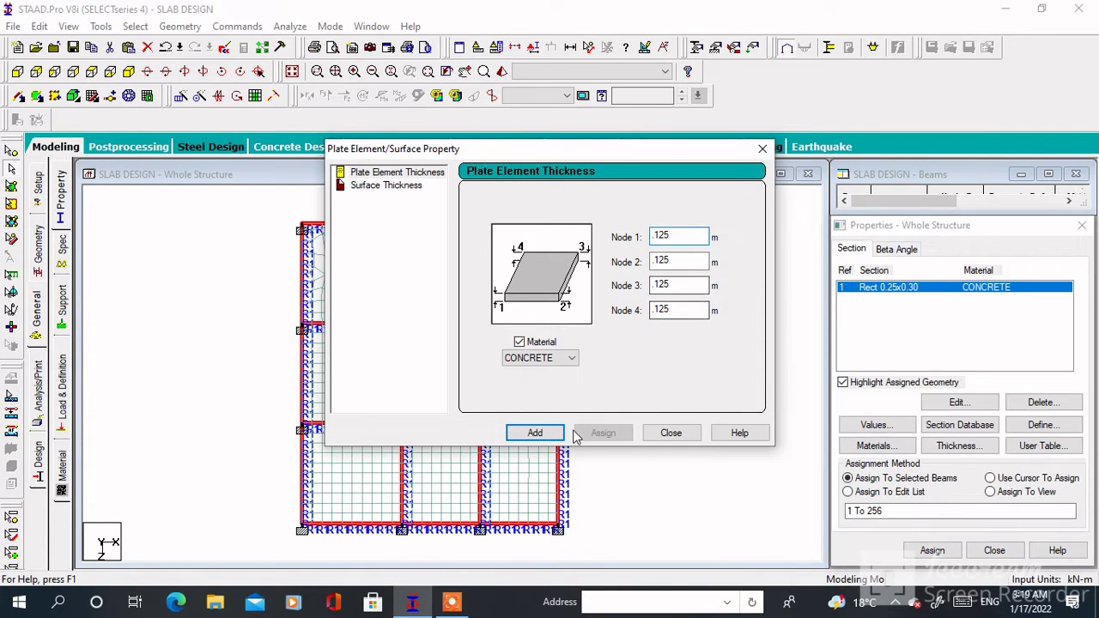
{"action": "left_click", "coordinate": [537, 435]}
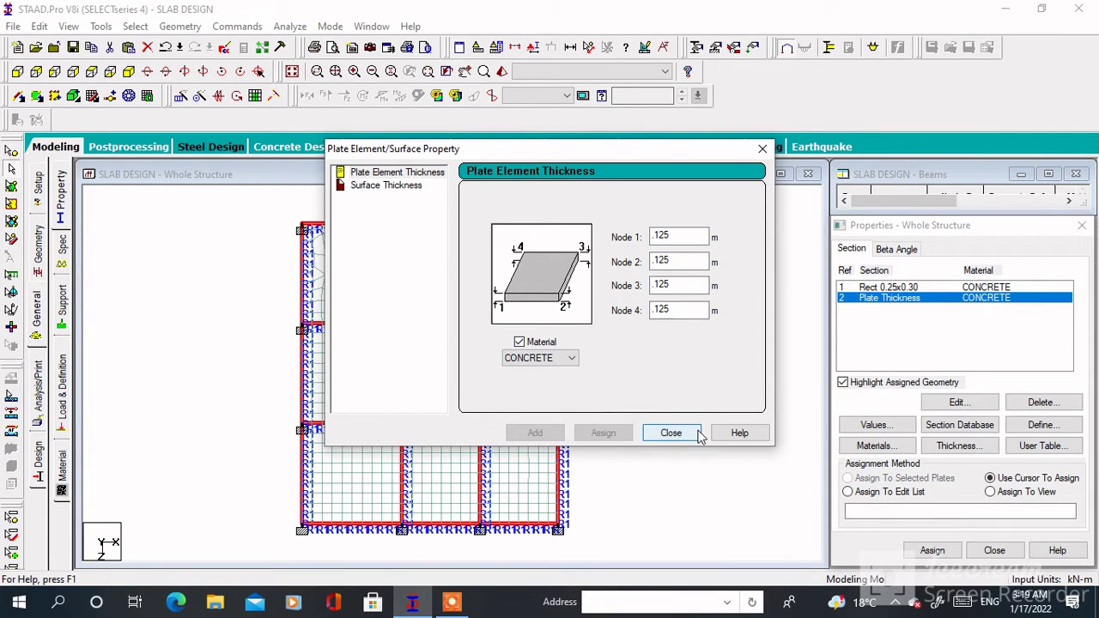
{"action": "left_click", "coordinate": [671, 433]}
Step: Assign the plate thickness to all plates in the view and clear the selection
{"action": "left_click", "coordinate": [993, 492]}
{"action": "left_click", "coordinate": [936, 548]}
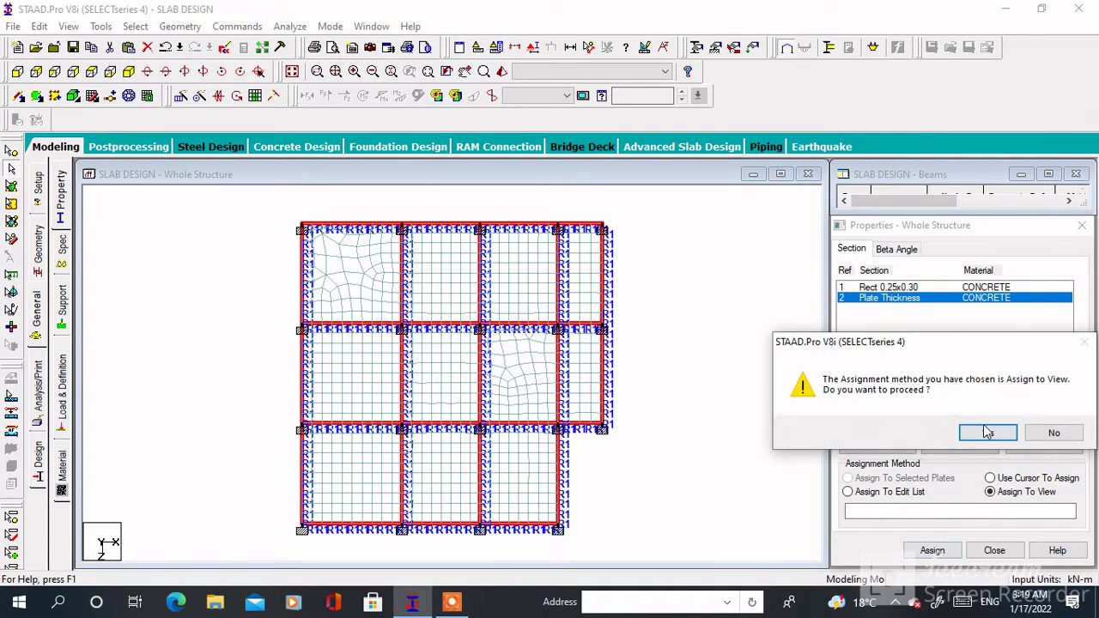
{"action": "left_click", "coordinate": [988, 432]}
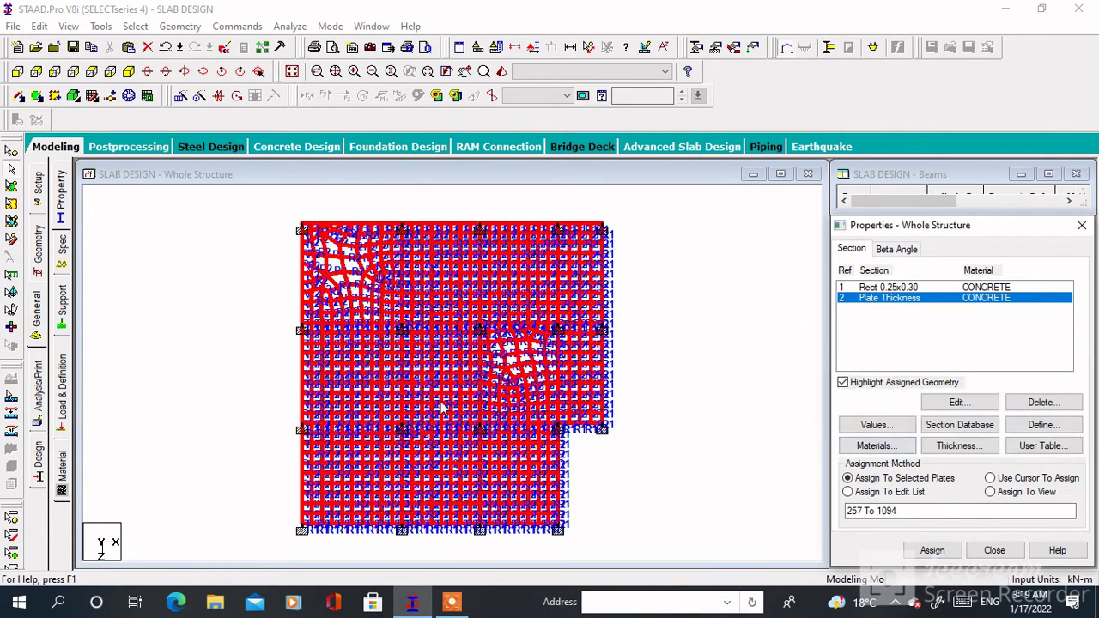
{"action": "left_click", "coordinate": [213, 341]}
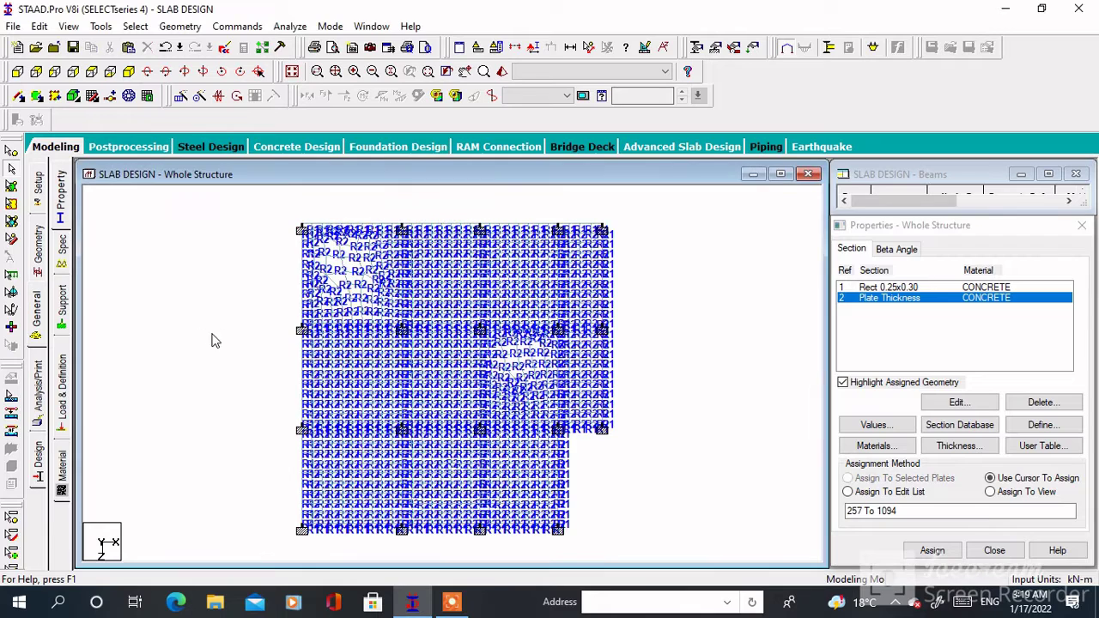
Step: Open the 3D rendered view of the slab, enlarge it to inspect the beams and plates, and return to modeling
{"action": "left_click", "coordinate": [500, 72]}
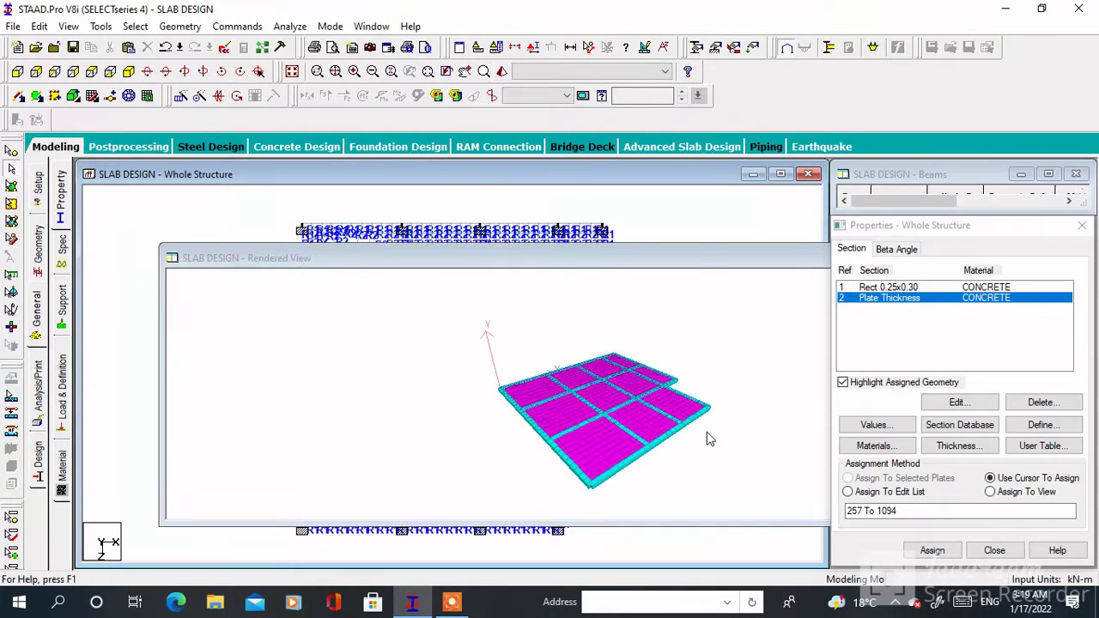
{"action": "left_click_drag", "start_coordinate": [709, 432], "coordinate": [511, 289]}
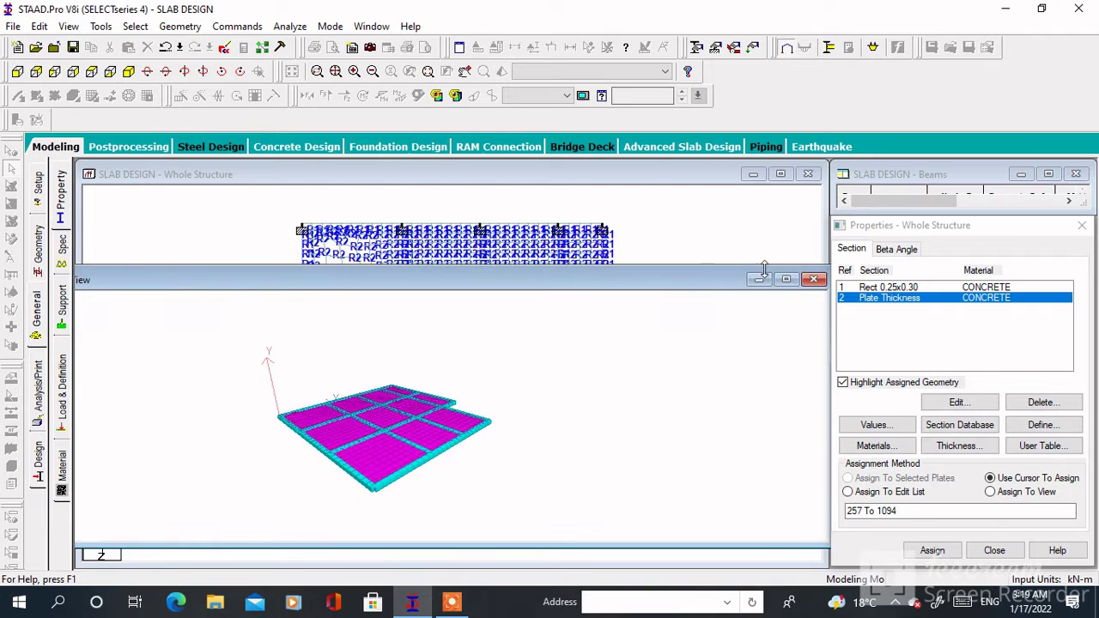
{"action": "left_click", "coordinate": [787, 282]}
{"action": "left_click_drag", "start_coordinate": [727, 317], "coordinate": [753, 325]}
{"action": "left_click", "coordinate": [36, 246]}
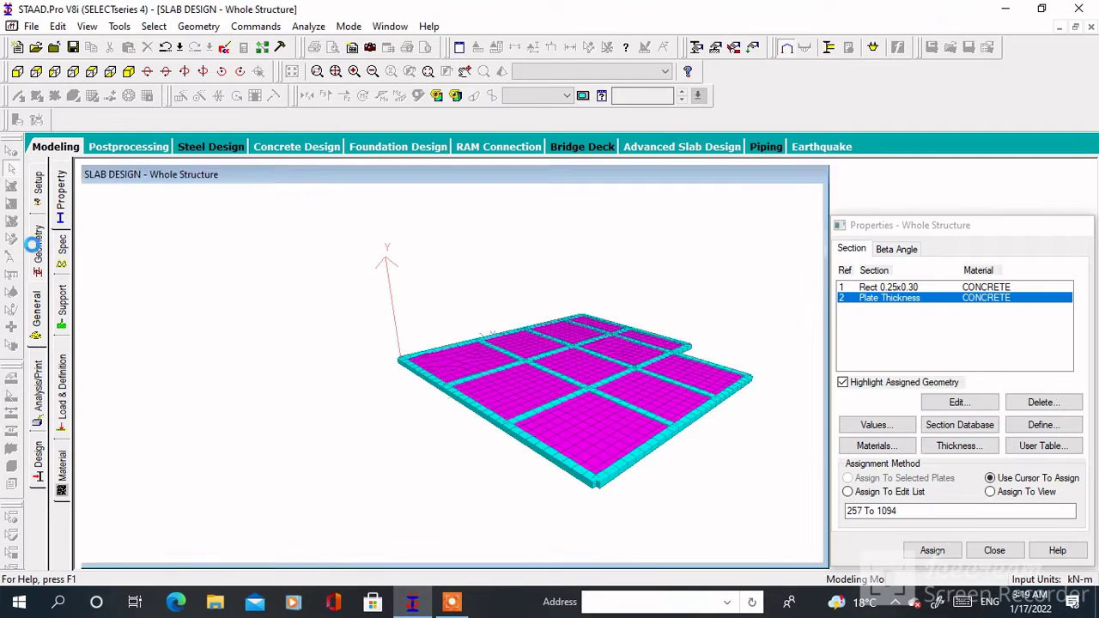
{"action": "left_click", "coordinate": [54, 149]}
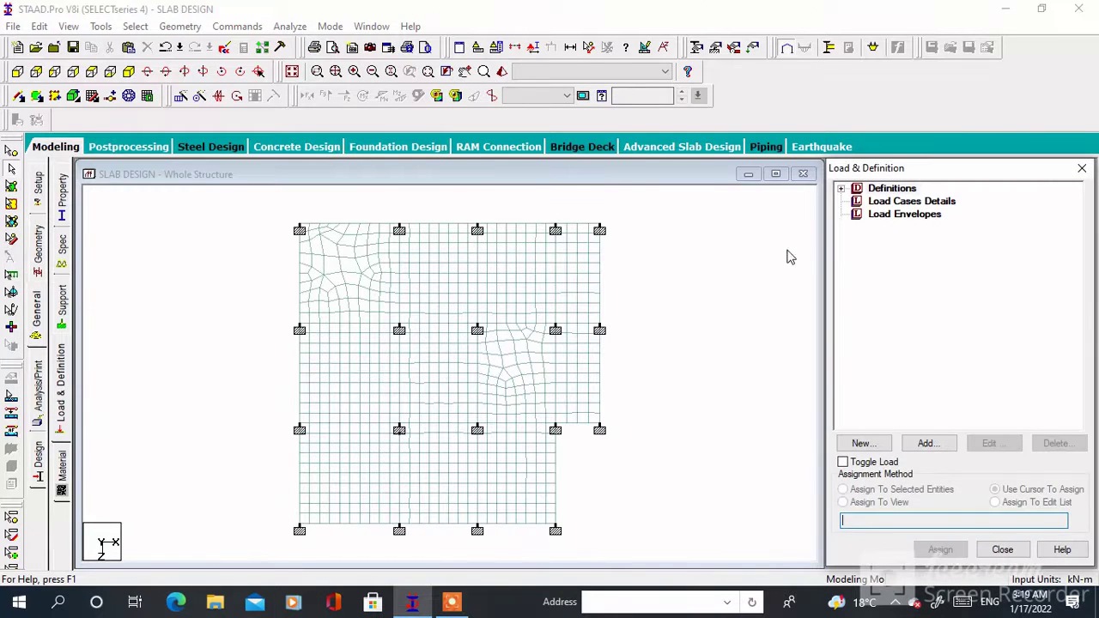
Step: Add primary load case 1 with loading type Dead and the title DL
{"action": "left_click", "coordinate": [1022, 402]}
{"action": "left_click", "coordinate": [926, 201]}
{"action": "left_click", "coordinate": [929, 441]}
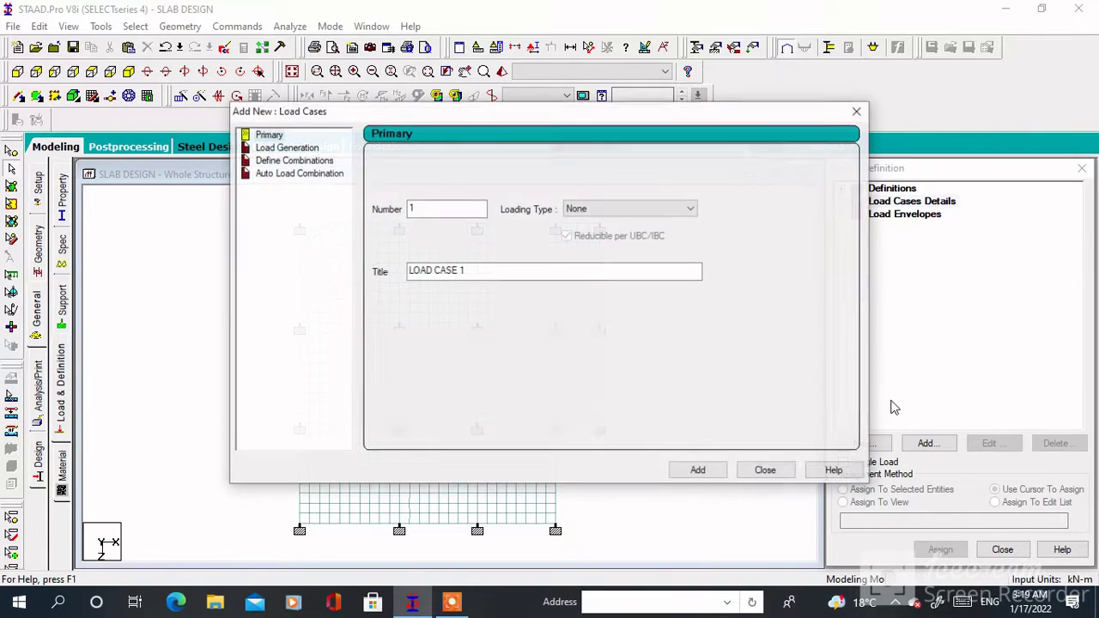
{"action": "left_click", "coordinate": [608, 211]}
{"action": "left_click", "coordinate": [597, 227]}
{"action": "left_click_drag", "start_coordinate": [471, 271], "coordinate": [361, 288]}
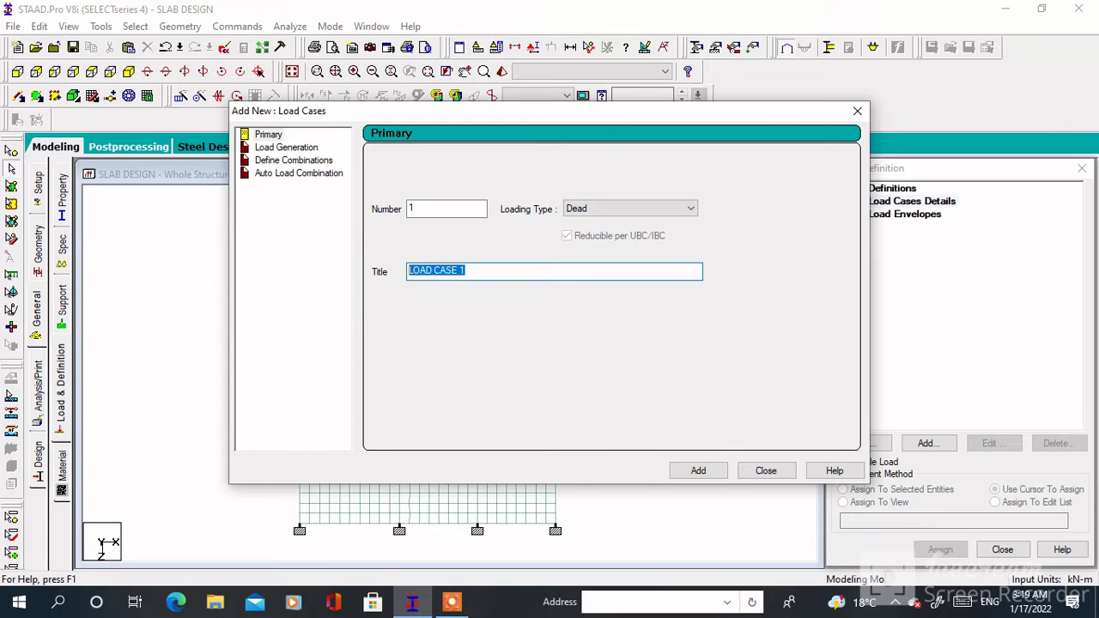
{"action": "type", "text": "DL"}
{"action": "left_click", "coordinate": [696, 471]}
Step: Add a second primary load case for live load with the title LL
{"action": "left_click", "coordinate": [631, 209]}
{"action": "left_click", "coordinate": [588, 232]}
{"action": "left_click_drag", "start_coordinate": [501, 271], "coordinate": [282, 321]}
{"action": "type", "text": "LL"}
{"action": "left_click", "coordinate": [698, 471]}
{"action": "left_click", "coordinate": [766, 470]}
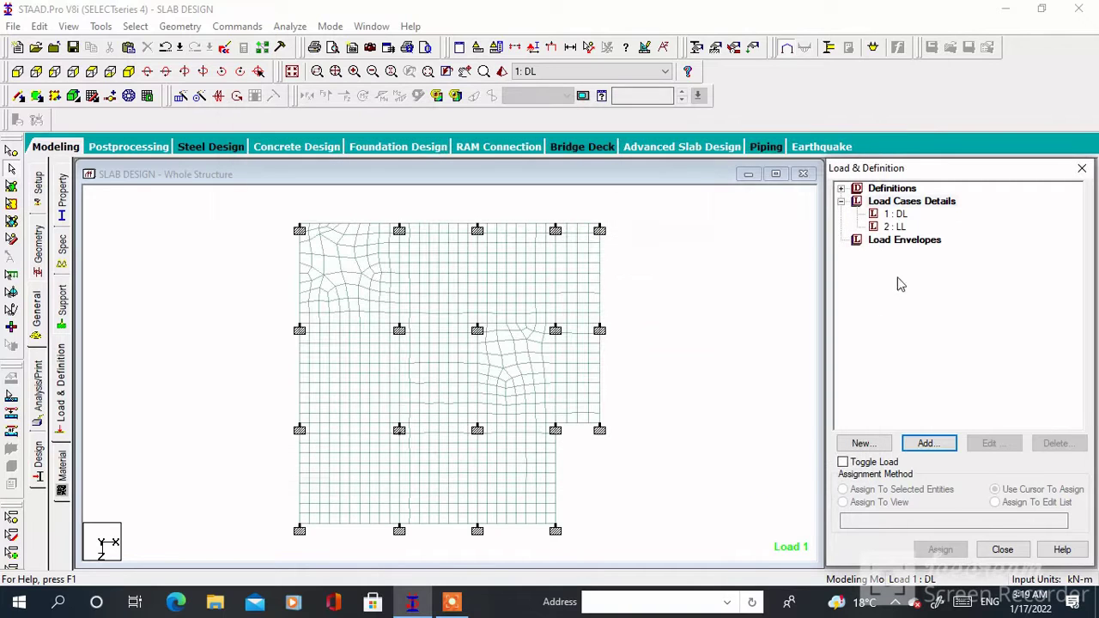
Step: Add a selfweight load in the Y direction with factor -1 to the DL load case
{"action": "left_click", "coordinate": [928, 443]}
{"action": "key", "text": "Escape"}
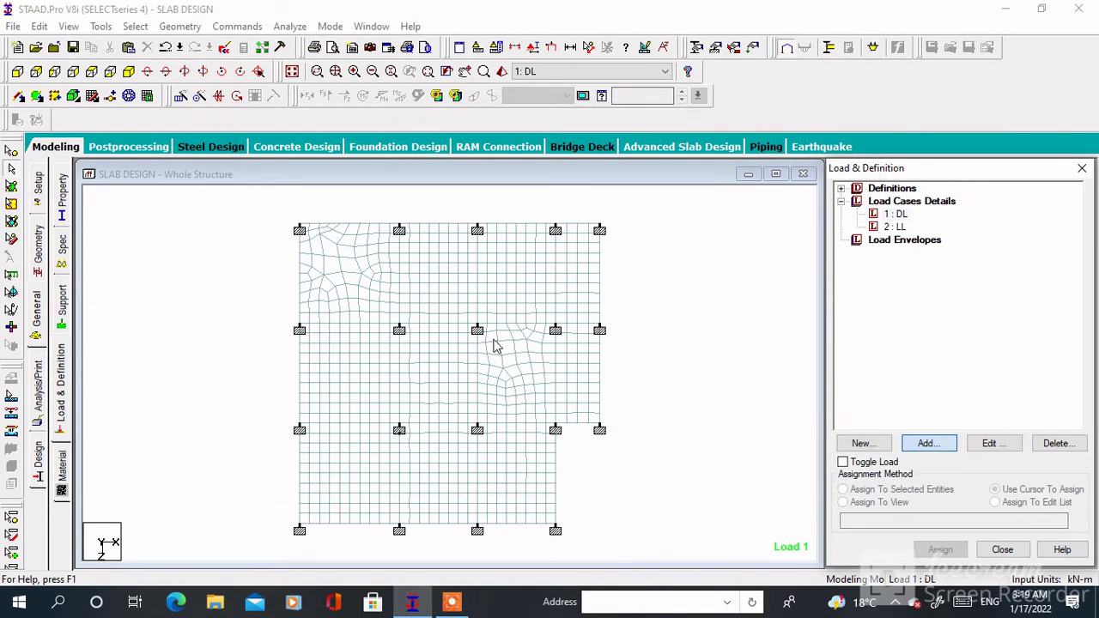
{"action": "left_click", "coordinate": [927, 445]}
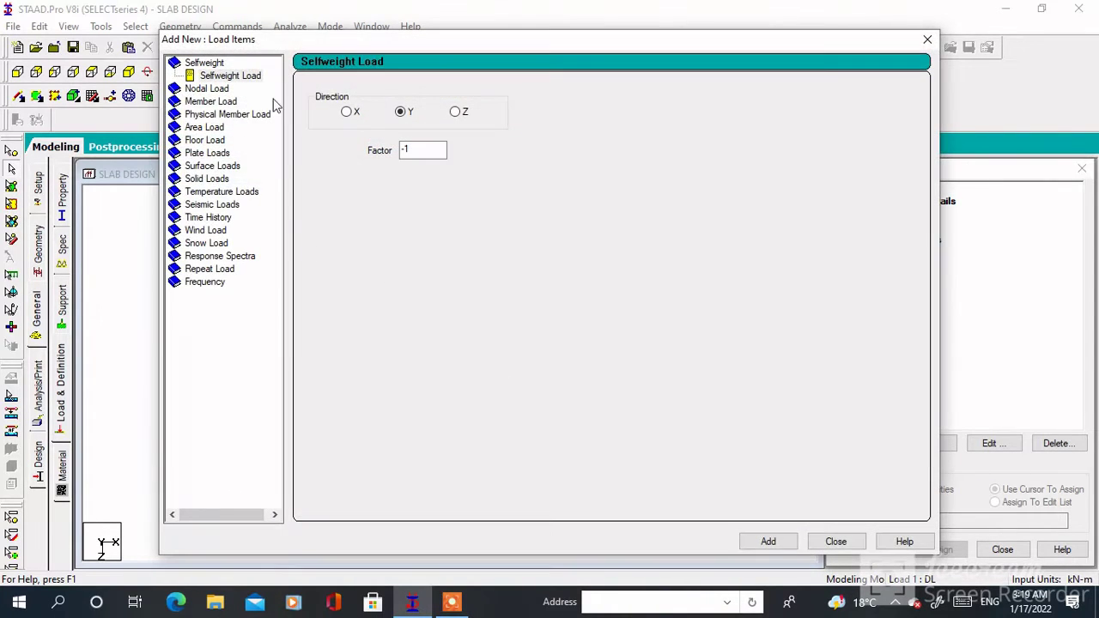
{"action": "left_click", "coordinate": [783, 536]}
{"action": "left_click", "coordinate": [835, 541]}
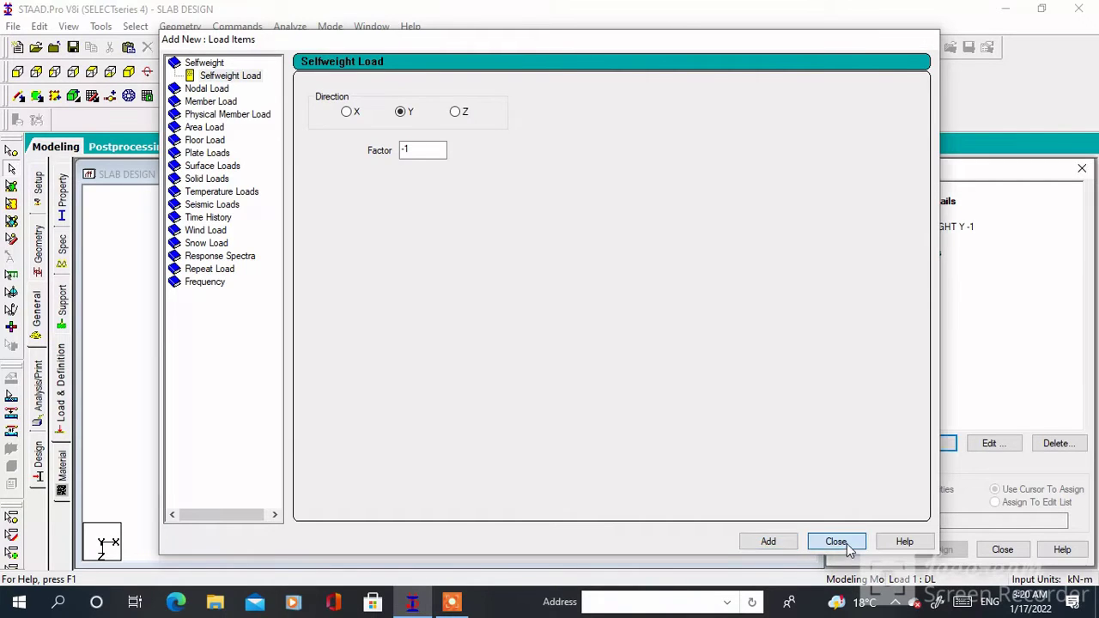
Step: Add two nodal loads to the LL load case, one with Fy -15 kN and one with Fy -20 kN
{"action": "left_click", "coordinate": [897, 241]}
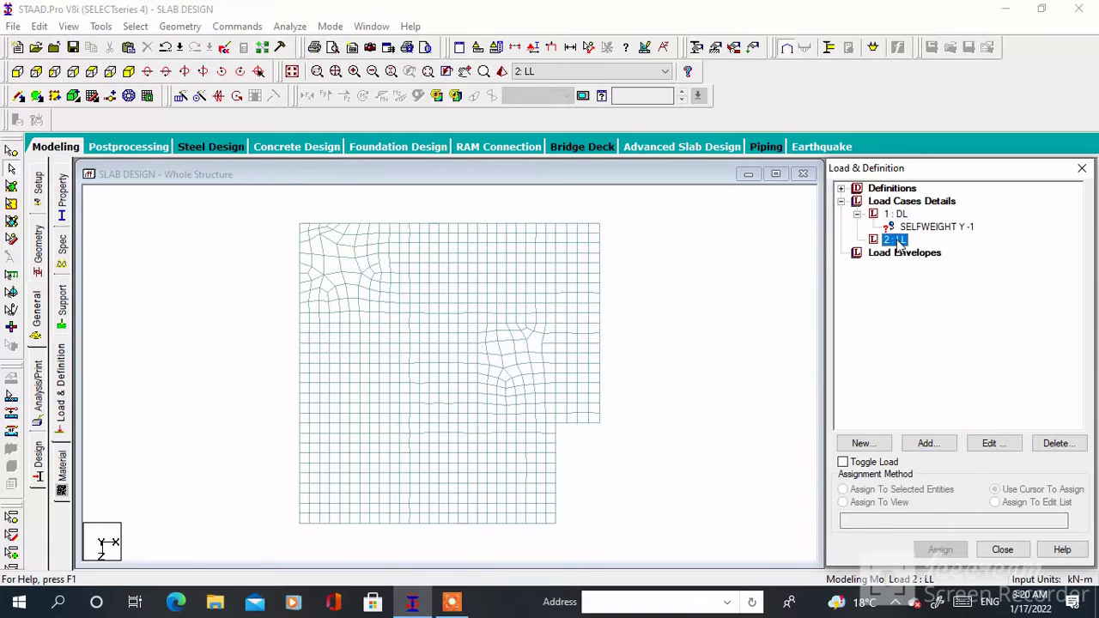
{"action": "left_click", "coordinate": [928, 445]}
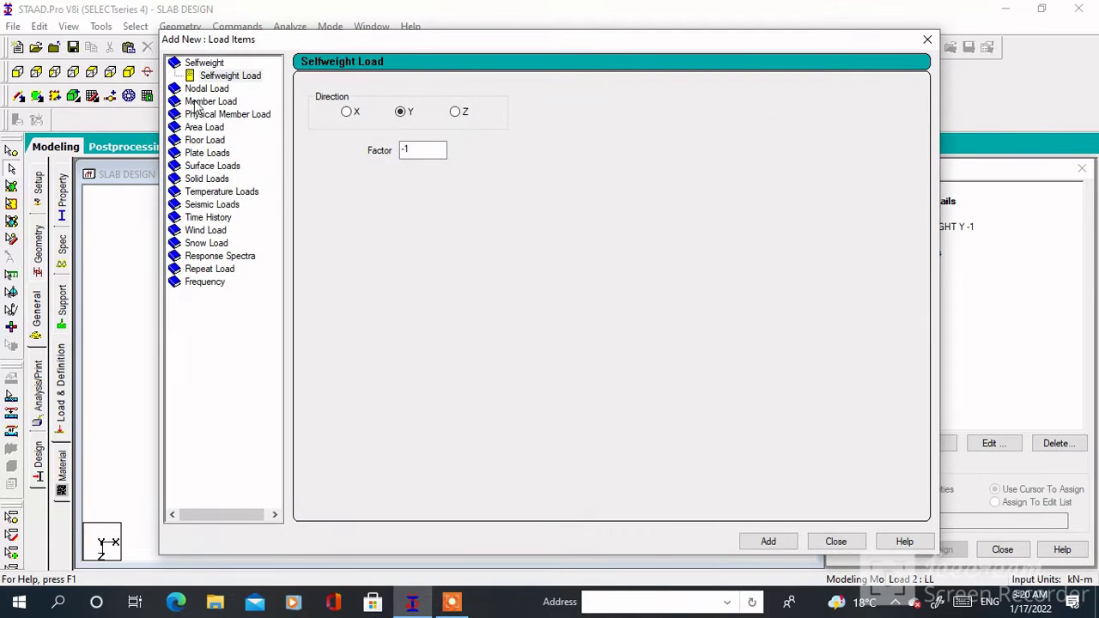
{"action": "left_click", "coordinate": [207, 90]}
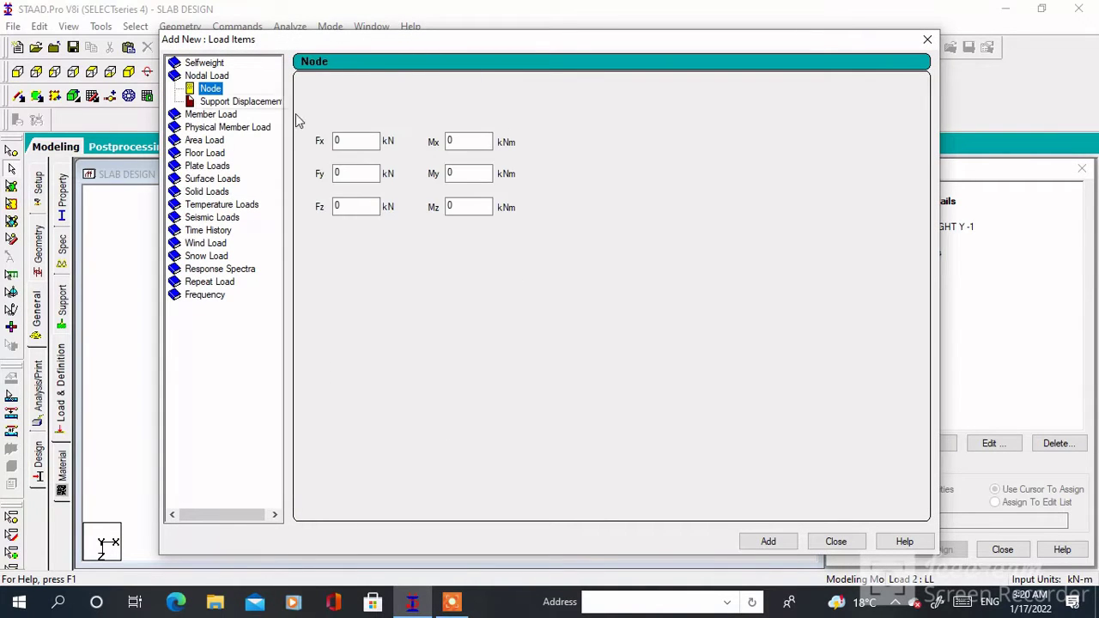
{"action": "left_click_drag", "start_coordinate": [350, 172], "coordinate": [311, 172]}
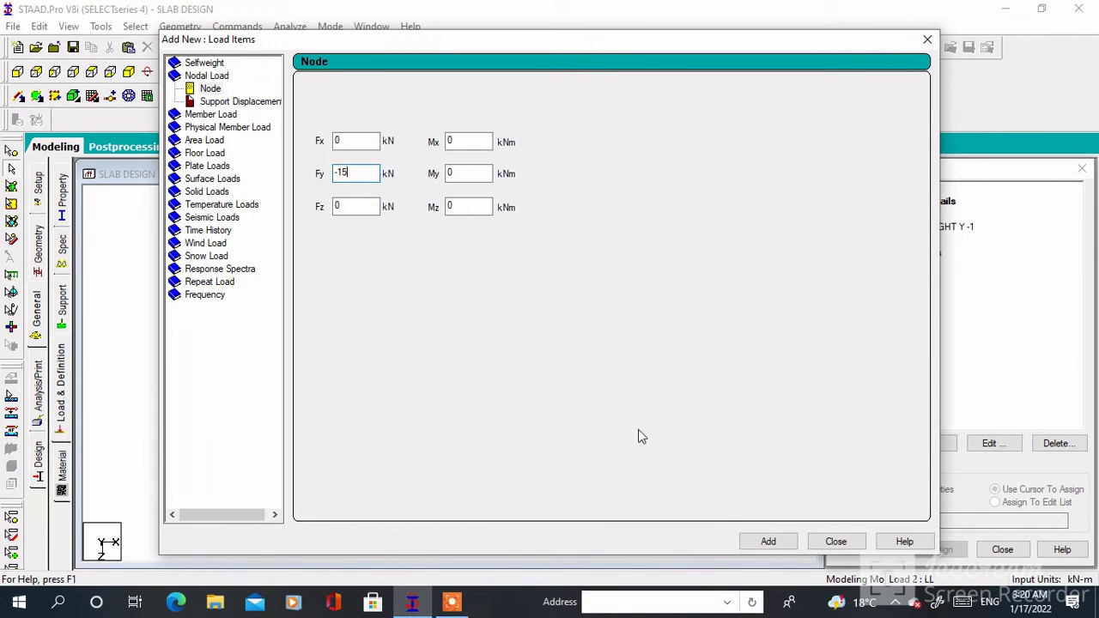
{"action": "left_click", "coordinate": [768, 542]}
{"action": "left_click_drag", "start_coordinate": [356, 178], "coordinate": [299, 191]}
{"action": "left_click", "coordinate": [763, 541]}
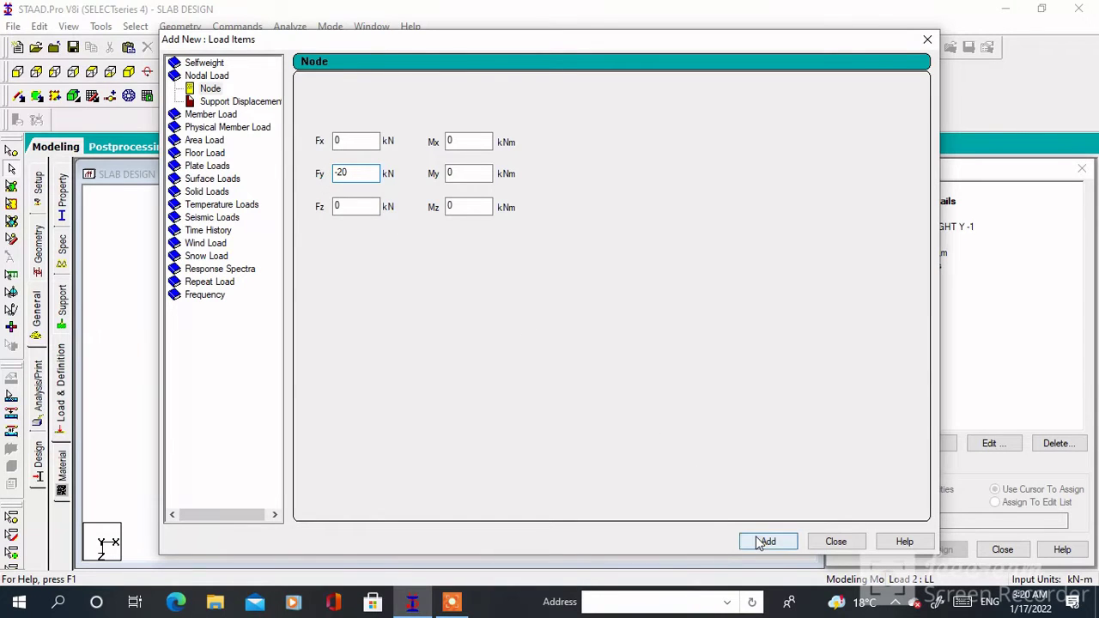
{"action": "left_click", "coordinate": [835, 542]}
Step: Assign the DL selfweight load to the whole structure in the view
{"action": "left_click", "coordinate": [938, 228]}
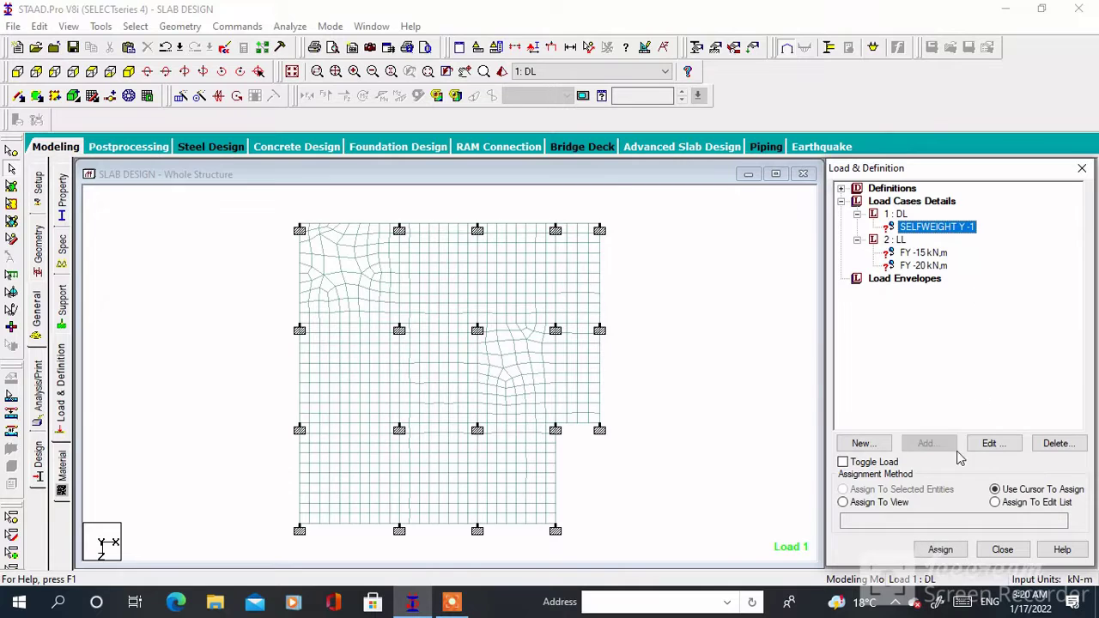
{"action": "left_click", "coordinate": [875, 506]}
{"action": "left_click", "coordinate": [939, 550]}
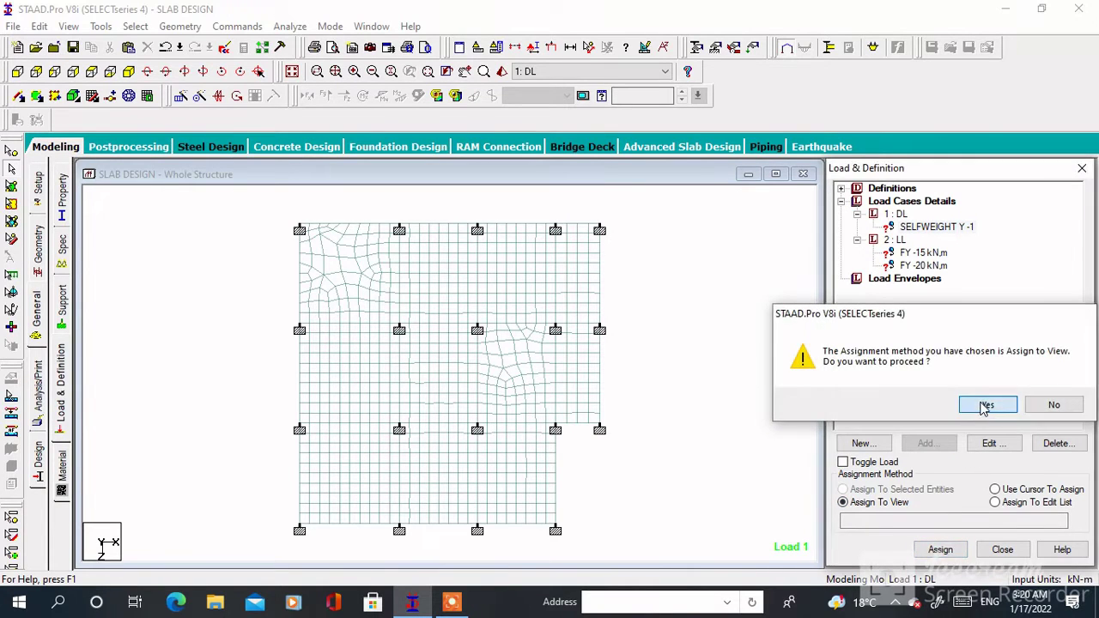
{"action": "left_click", "coordinate": [982, 402]}
Step: Select the inner density-point node in the third panel of the middle row to identify its node number
{"action": "left_click", "coordinate": [919, 253]}
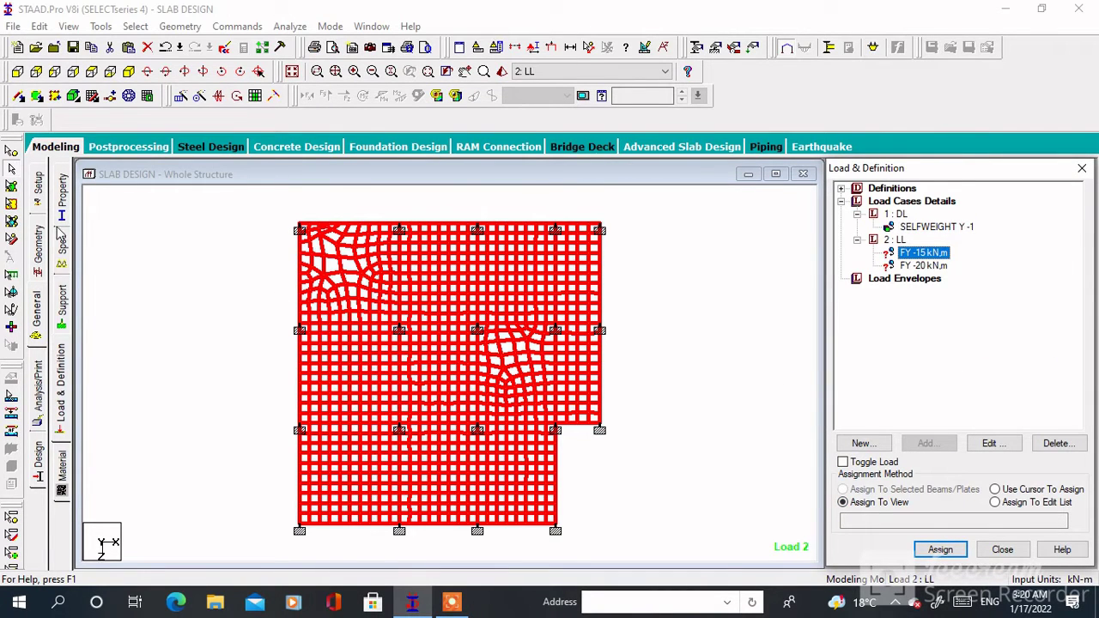
{"action": "left_click", "coordinate": [37, 260]}
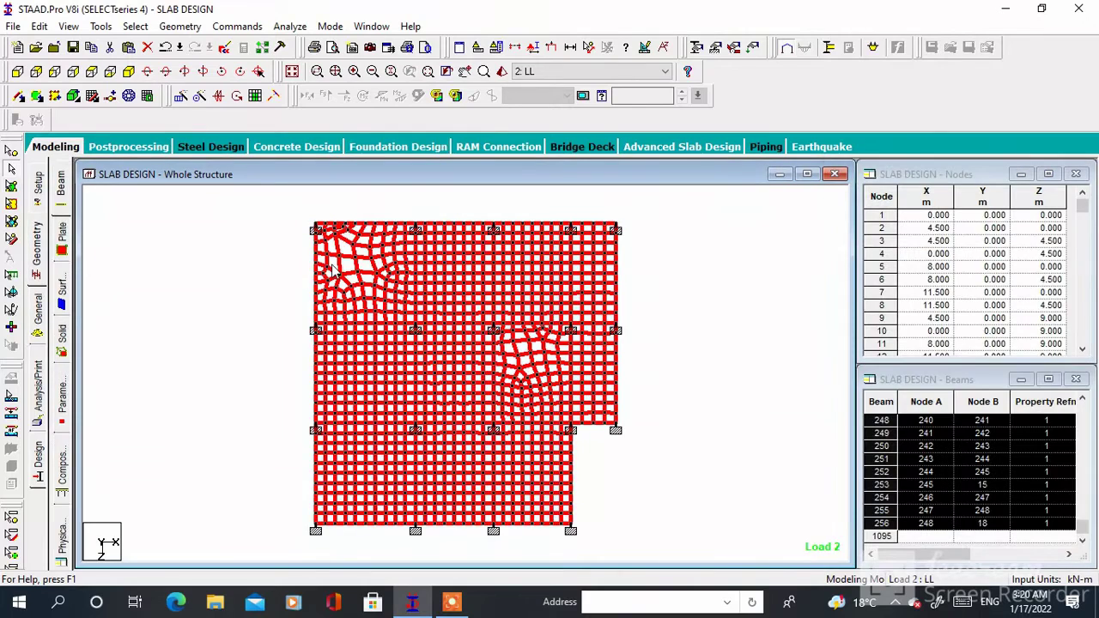
{"action": "left_click", "coordinate": [514, 368]}
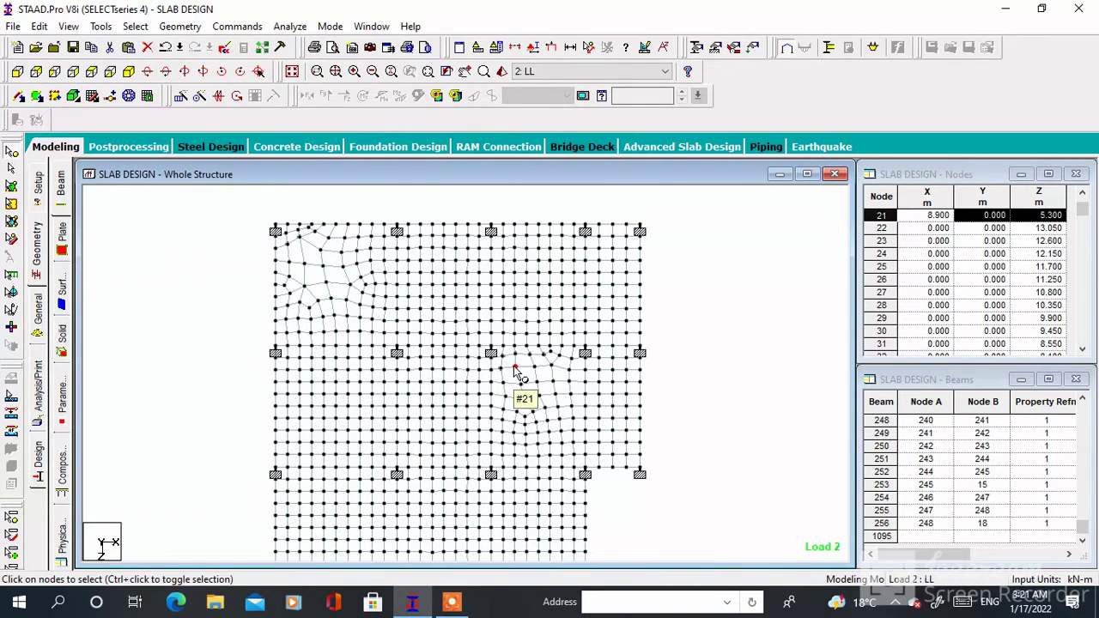
Step: Assign the LL nodal load of FY -15 kN to the density-point node in the slab's corner panel using an edit list
{"action": "left_click", "coordinate": [41, 311]}
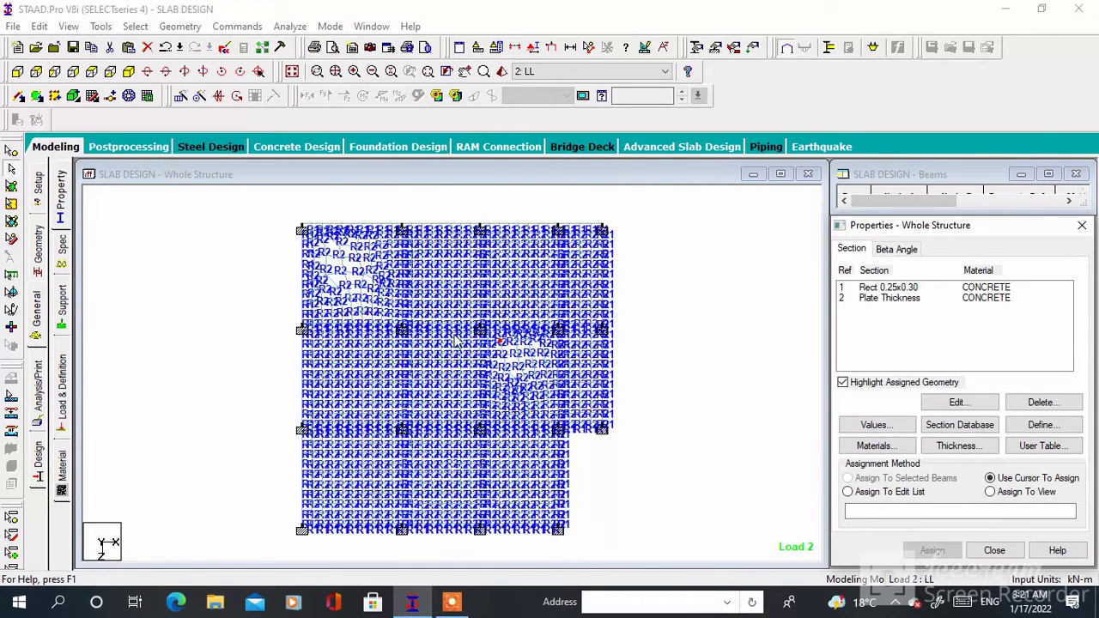
{"action": "left_click", "coordinate": [60, 388]}
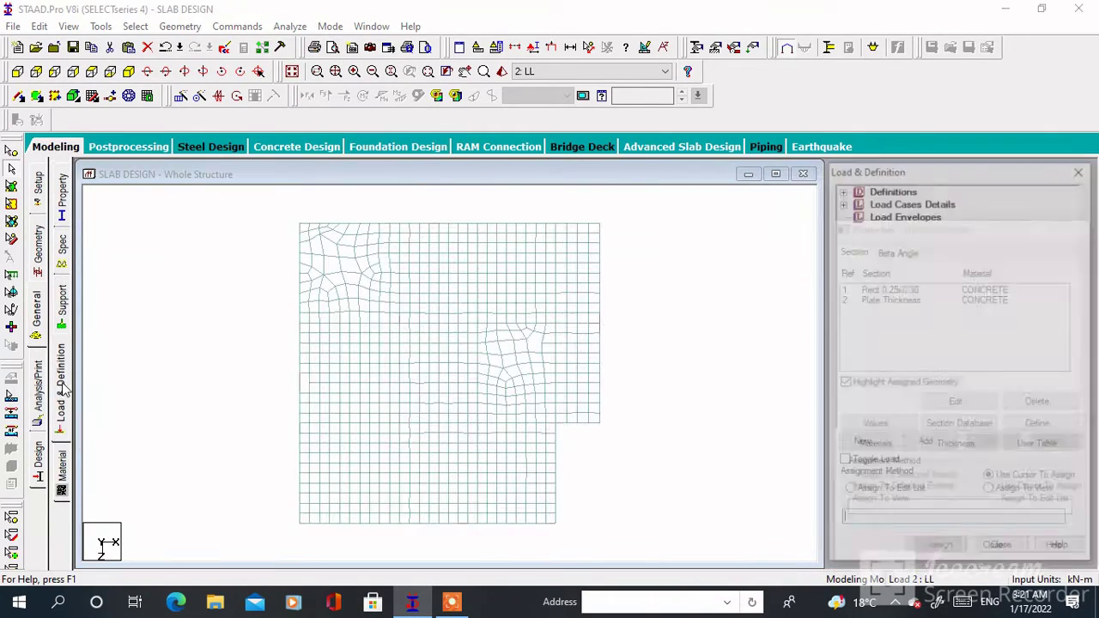
{"action": "left_click", "coordinate": [996, 503]}
{"action": "left_click", "coordinate": [944, 522]}
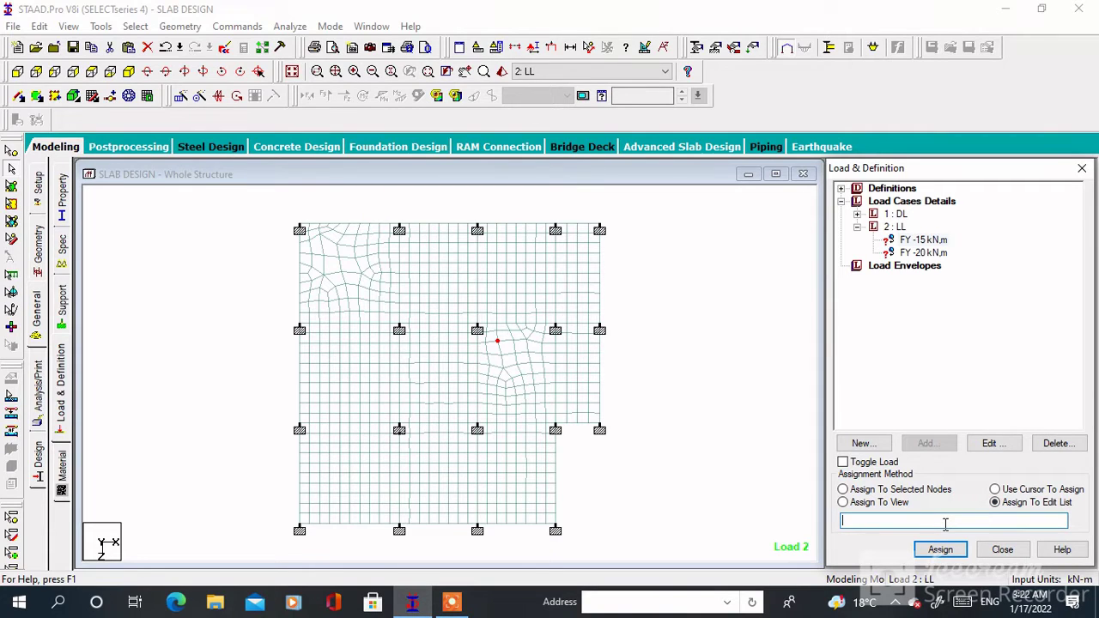
{"action": "left_click", "coordinate": [944, 550]}
Step: Assign the LL nodal load of FY -20 kN to node 21 using an edit list
{"action": "left_click", "coordinate": [921, 253]}
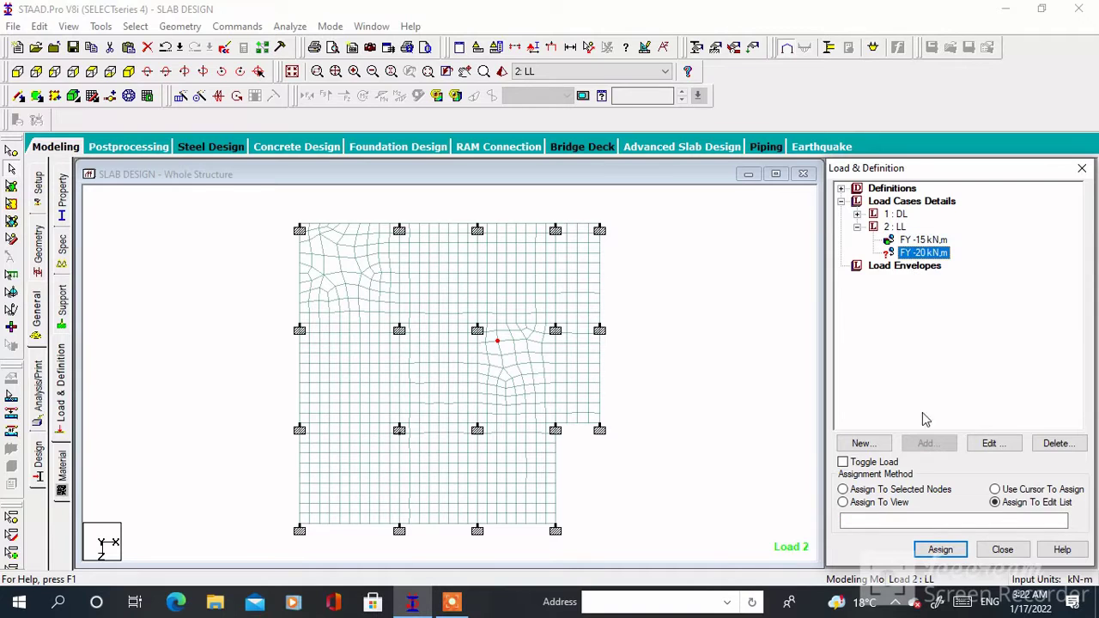
{"action": "left_click", "coordinate": [898, 518]}
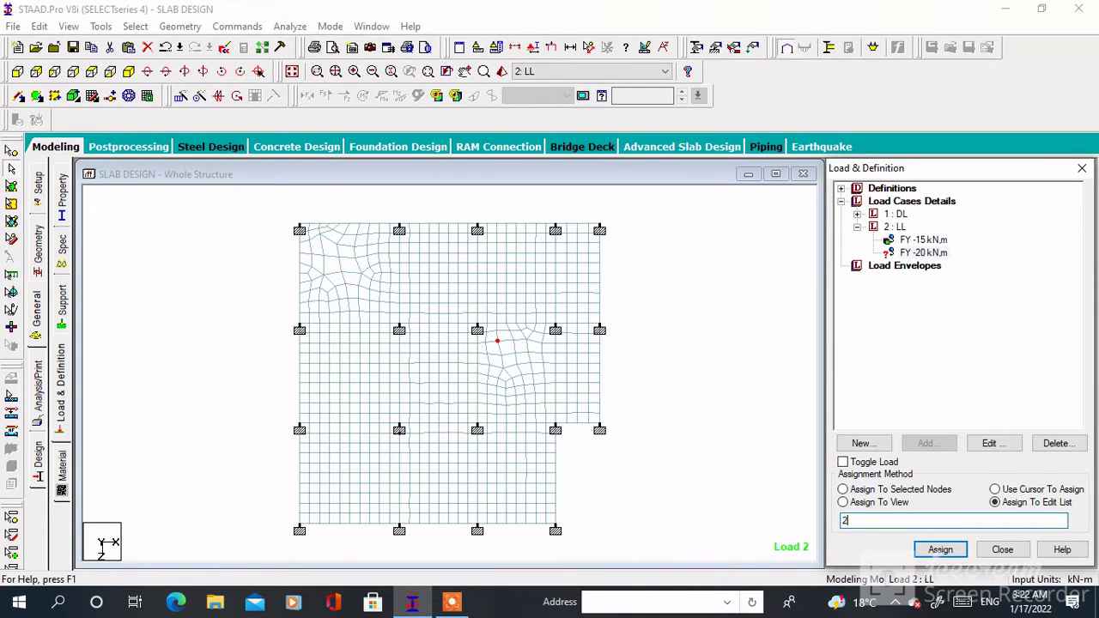
{"action": "left_click", "coordinate": [940, 550]}
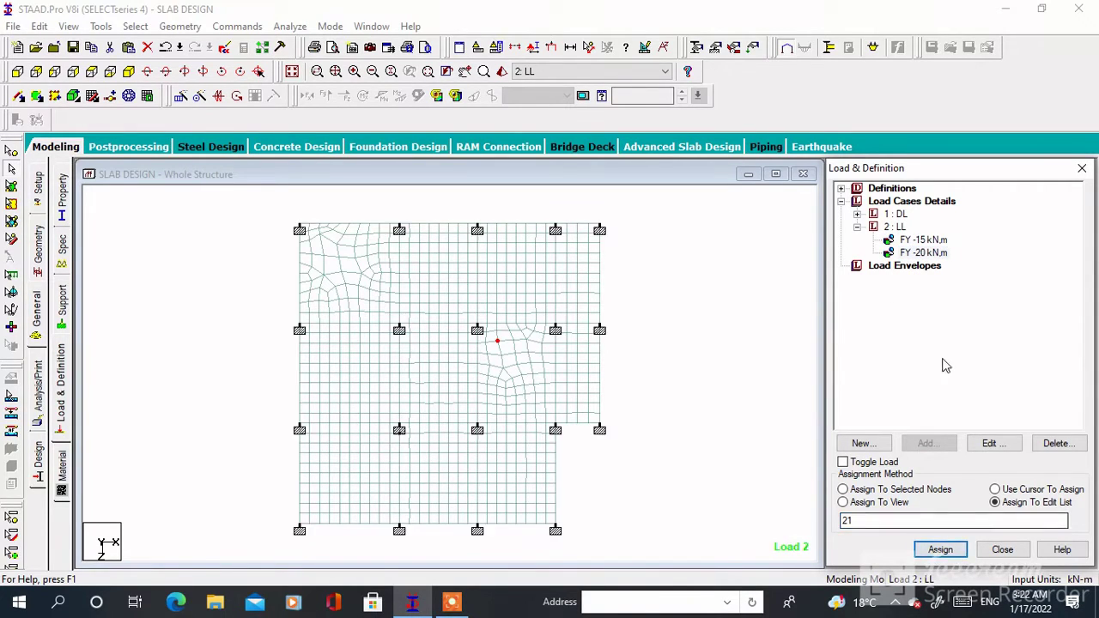
{"action": "left_click", "coordinate": [1002, 551]}
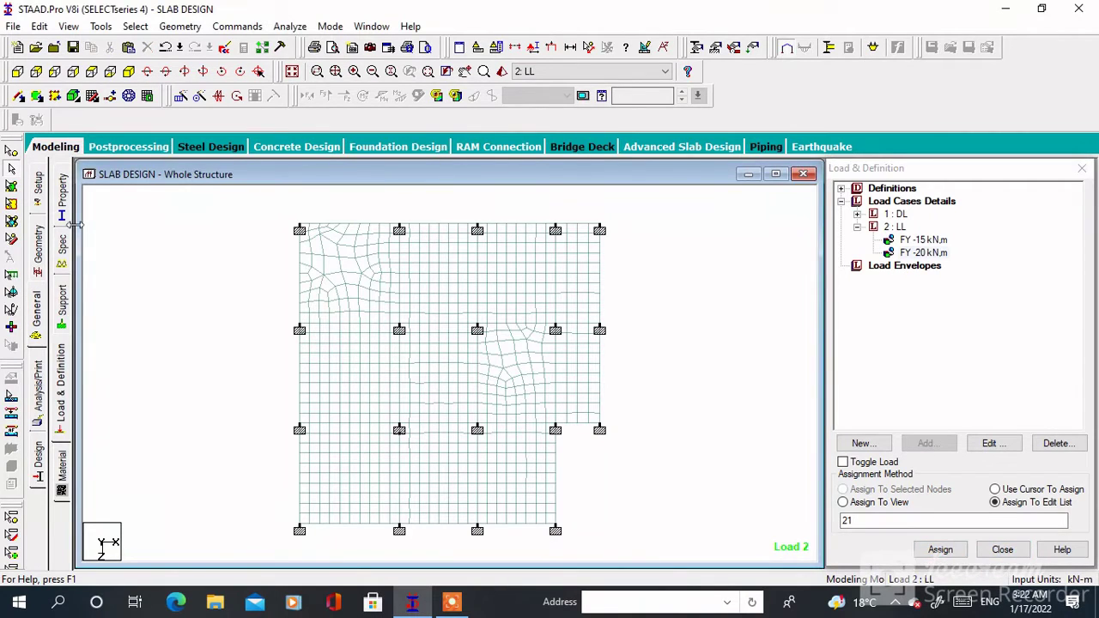
Step: Show the slab in isometric view and set the point force load scale to 10 kN per m
{"action": "left_click", "coordinate": [129, 72]}
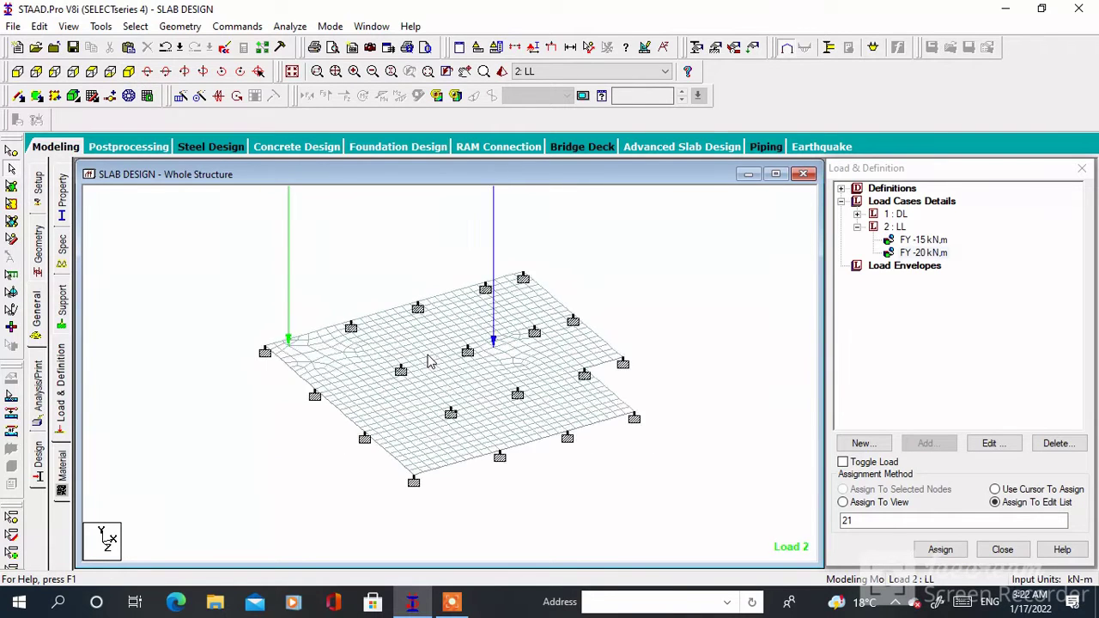
{"action": "scroll", "coordinate": [422, 319], "scroll_direction": "up", "scroll_amount": 1}
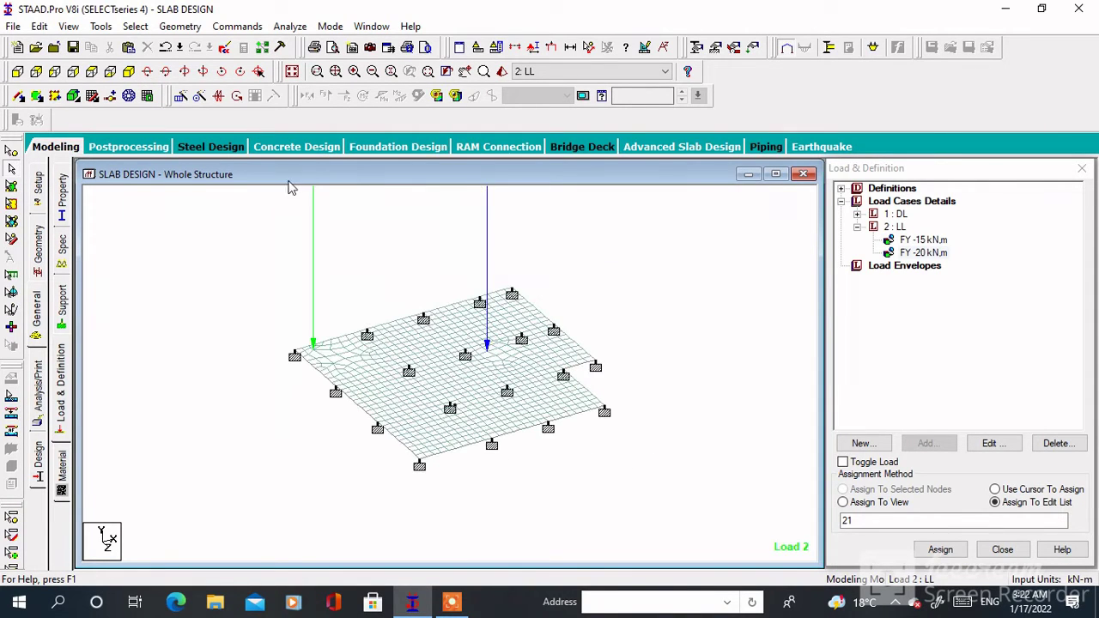
{"action": "left_click", "coordinate": [69, 26]}
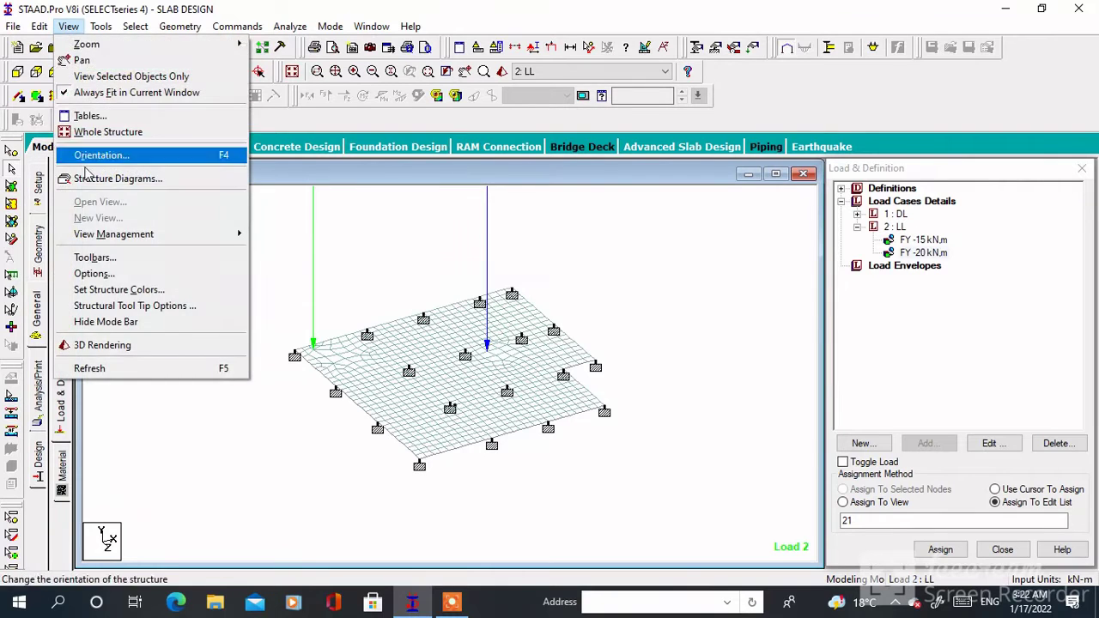
{"action": "left_click", "coordinate": [106, 178]}
{"action": "left_click", "coordinate": [615, 86]}
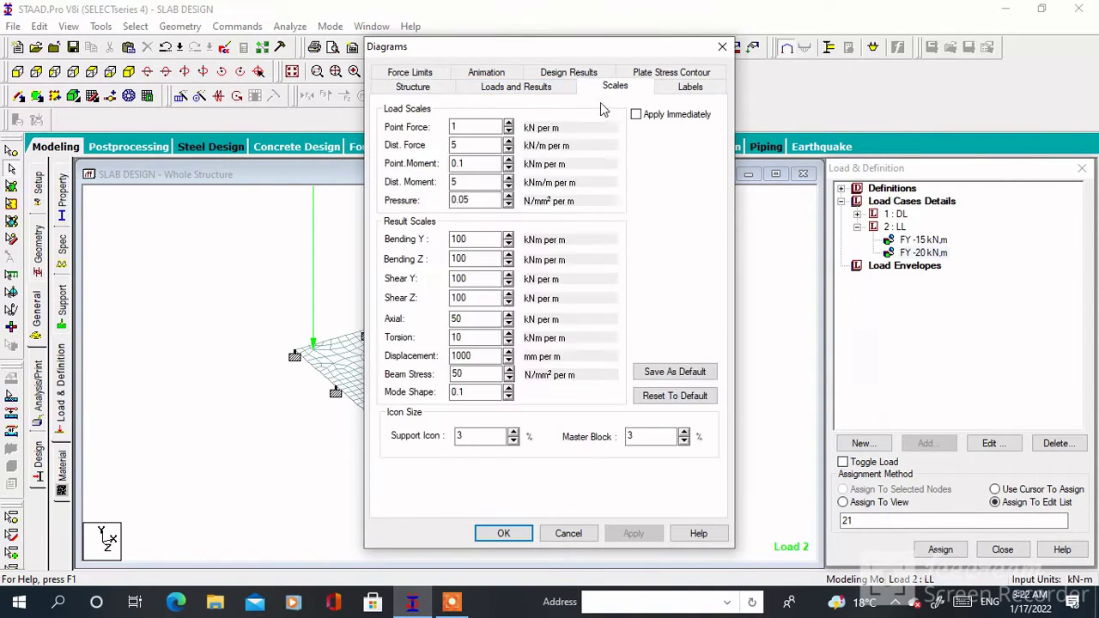
{"action": "left_click", "coordinate": [466, 128]}
{"action": "type", "text": "0"}
{"action": "left_click", "coordinate": [616, 534]}
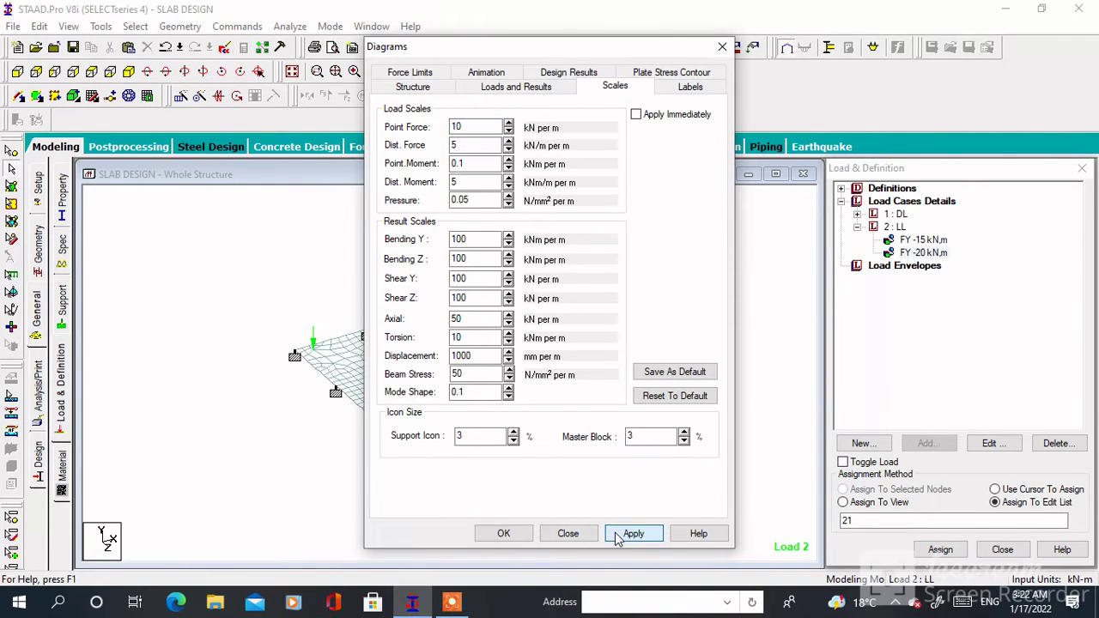
{"action": "left_click", "coordinate": [504, 534]}
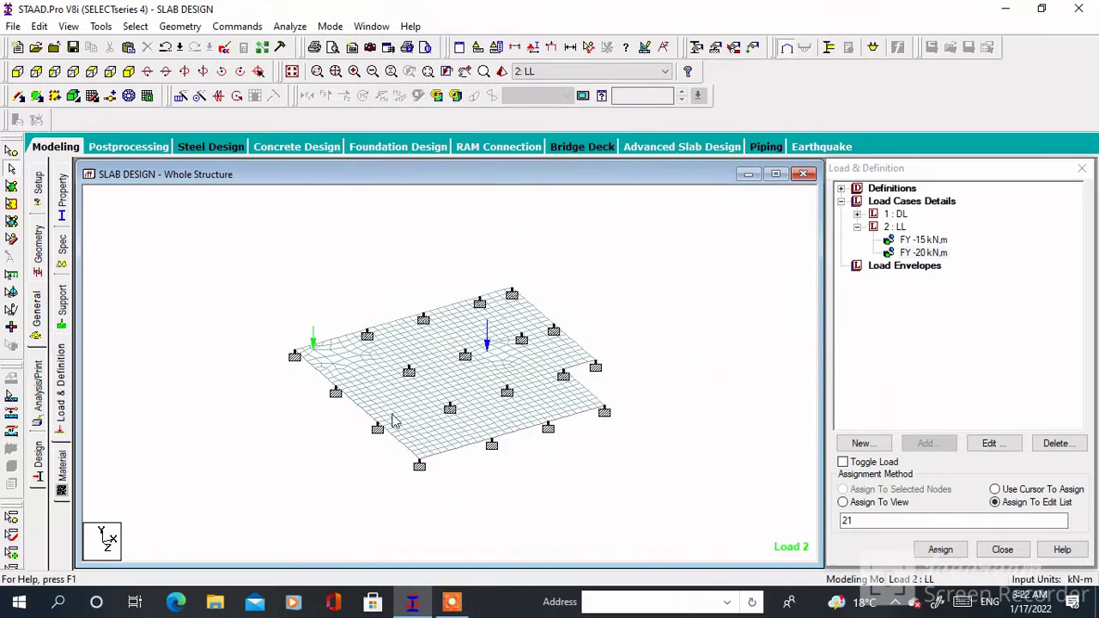
Step: Set the point force load scale to 5 kN per m in the structure diagram settings
{"action": "scroll", "coordinate": [472, 352], "scroll_direction": "up", "scroll_amount": 3}
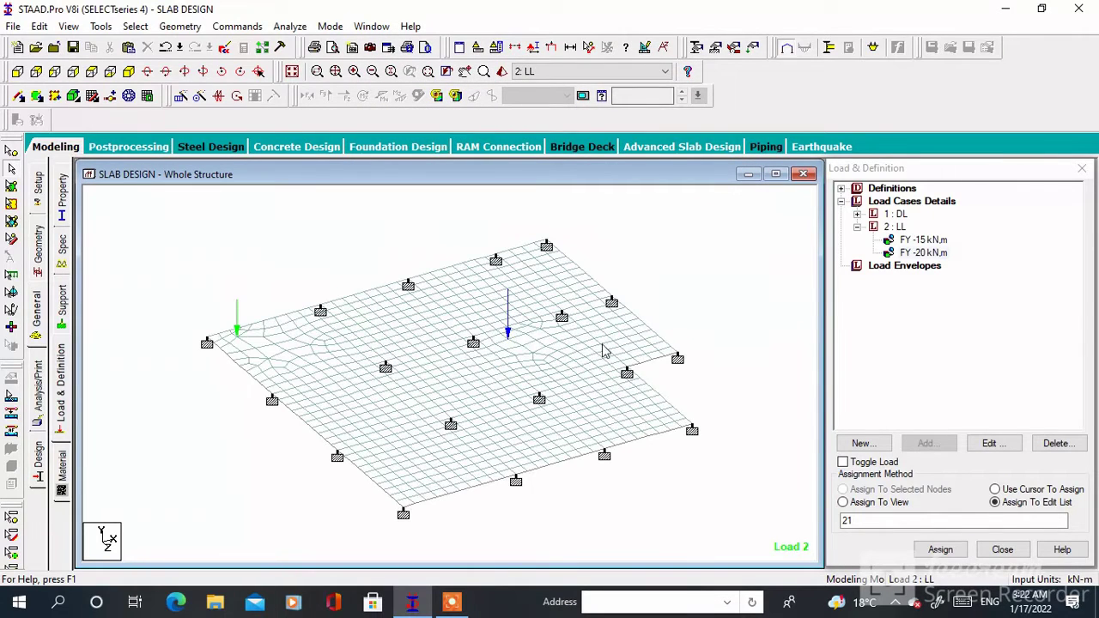
{"action": "scroll", "coordinate": [515, 356], "scroll_direction": "up", "scroll_amount": 2}
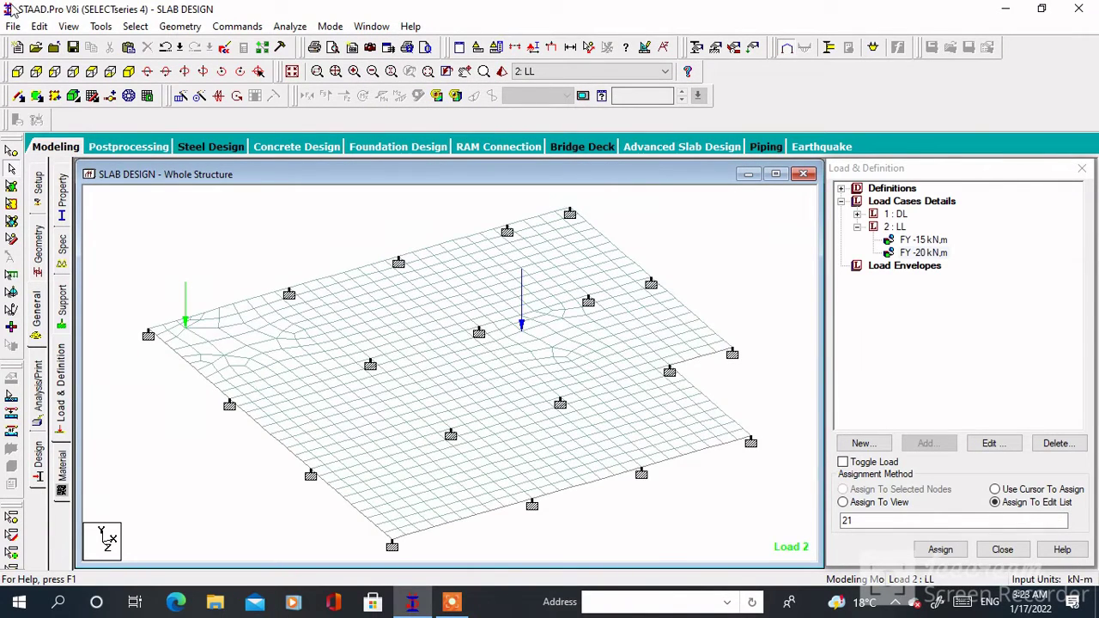
{"action": "left_click", "coordinate": [68, 26]}
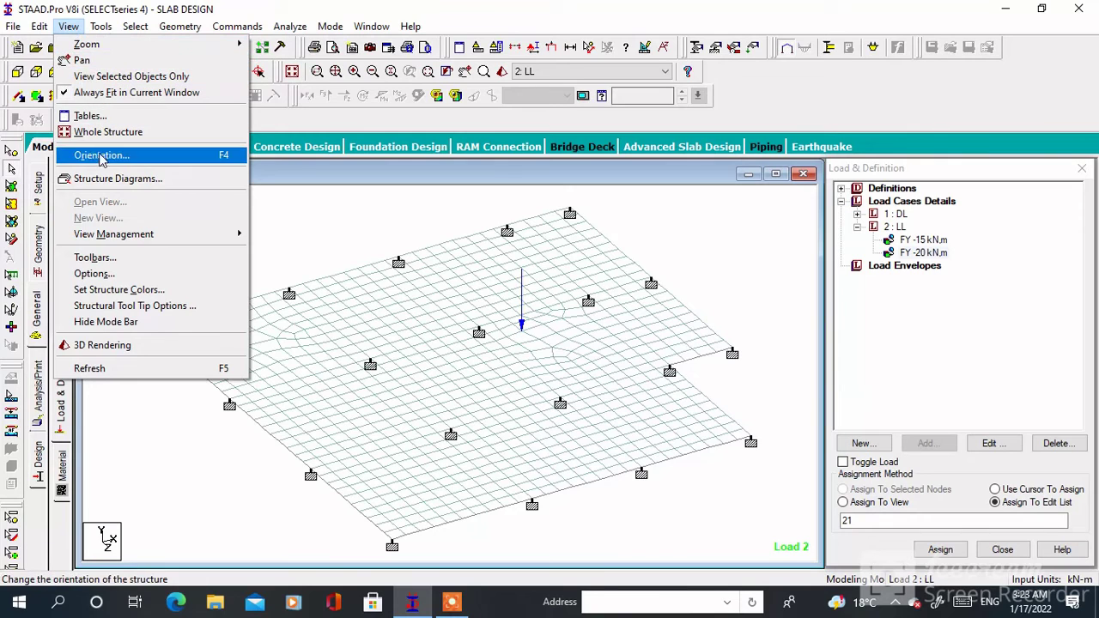
{"action": "left_click", "coordinate": [120, 179]}
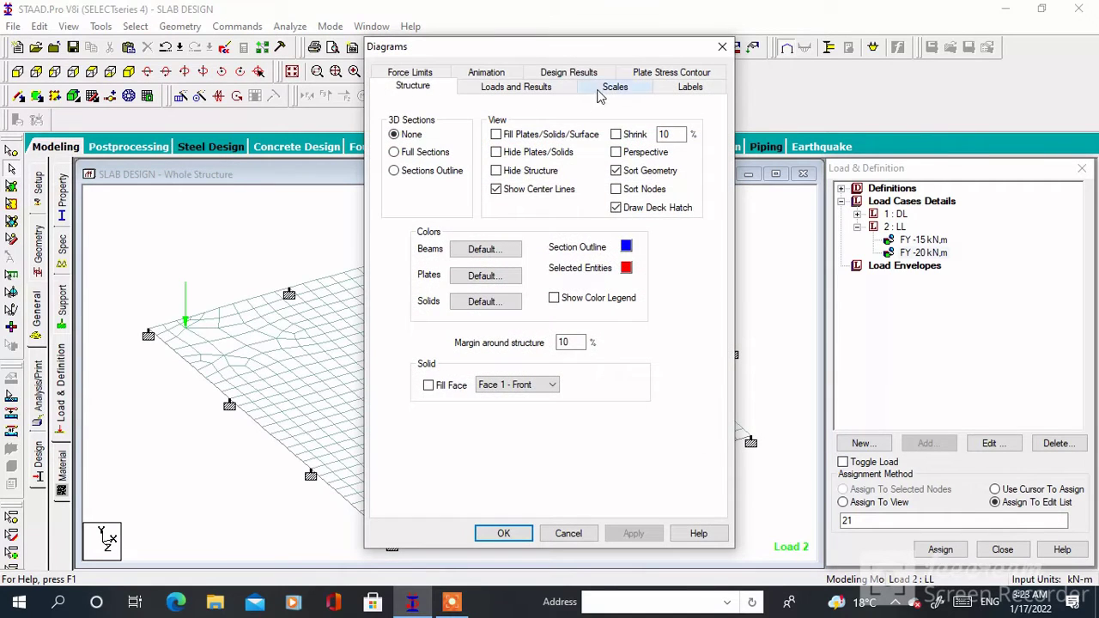
{"action": "left_click", "coordinate": [608, 89]}
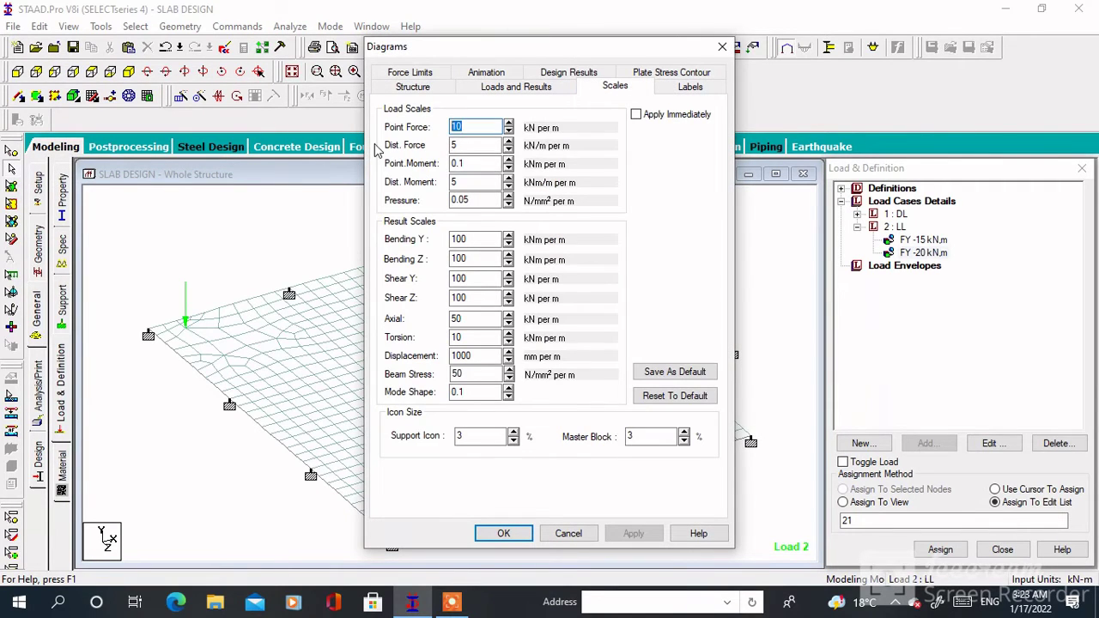
{"action": "type", "text": "5"}
{"action": "left_click", "coordinate": [633, 532]}
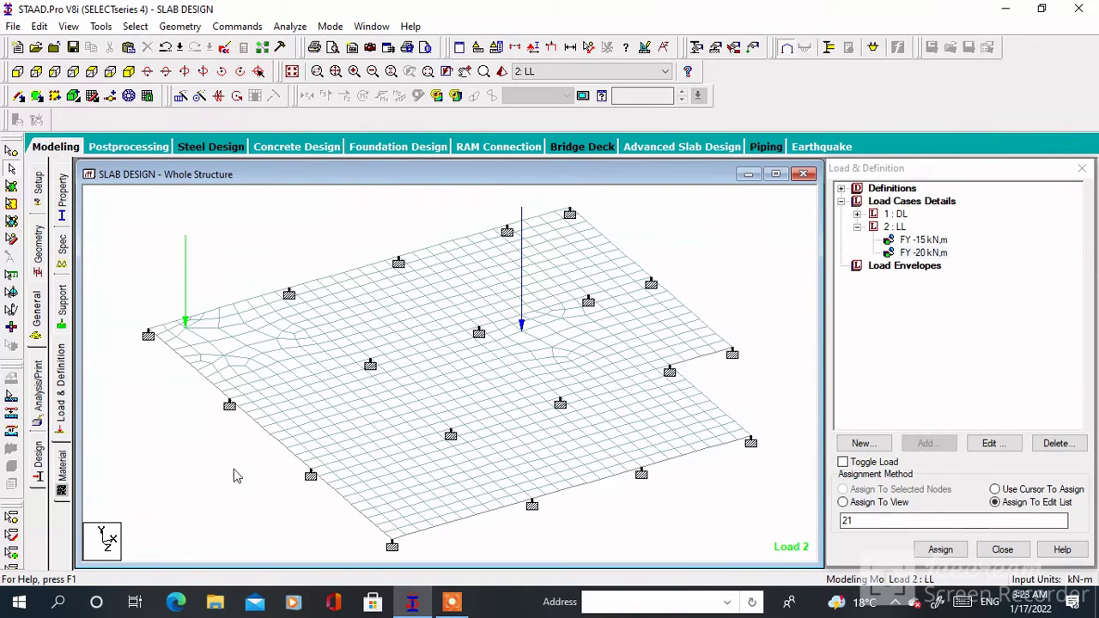
Step: Add a Perform Analysis command with the print option All
{"action": "left_click", "coordinate": [38, 391]}
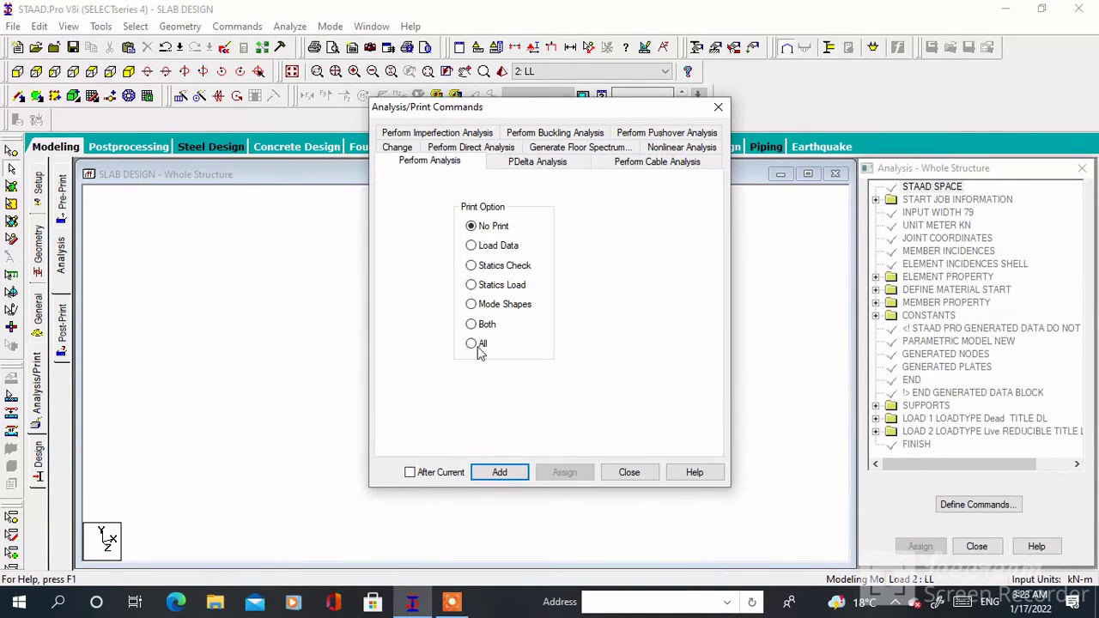
{"action": "left_click", "coordinate": [507, 474]}
{"action": "left_click", "coordinate": [629, 472]}
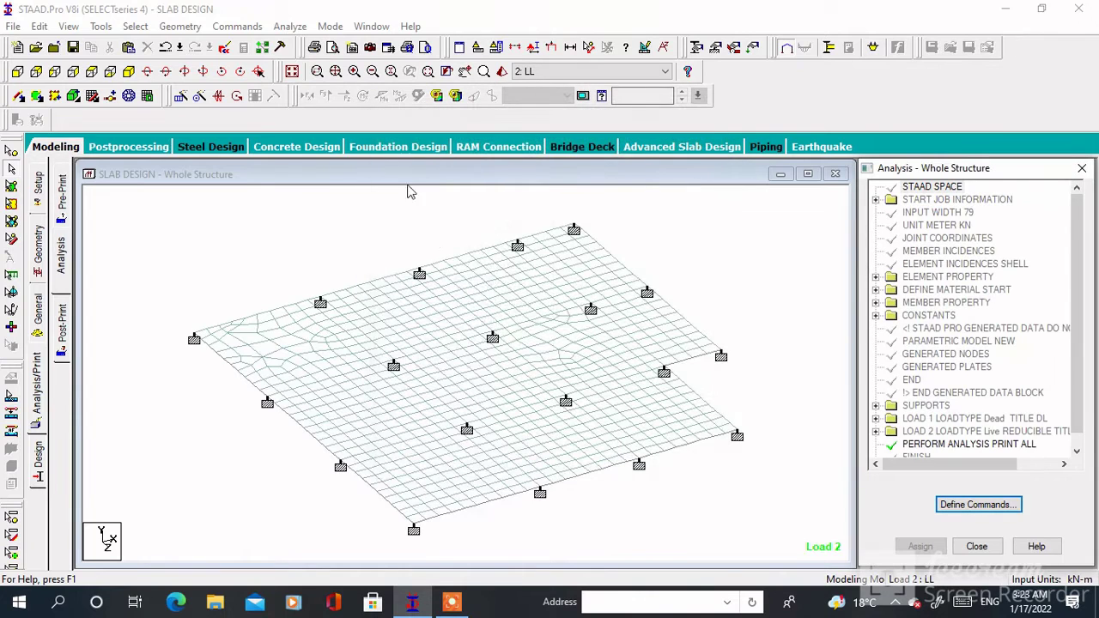
Step: Run the analysis of the slab model and open its output file
{"action": "left_click", "coordinate": [290, 26]}
{"action": "left_click", "coordinate": [302, 44]}
{"action": "left_click", "coordinate": [452, 321]}
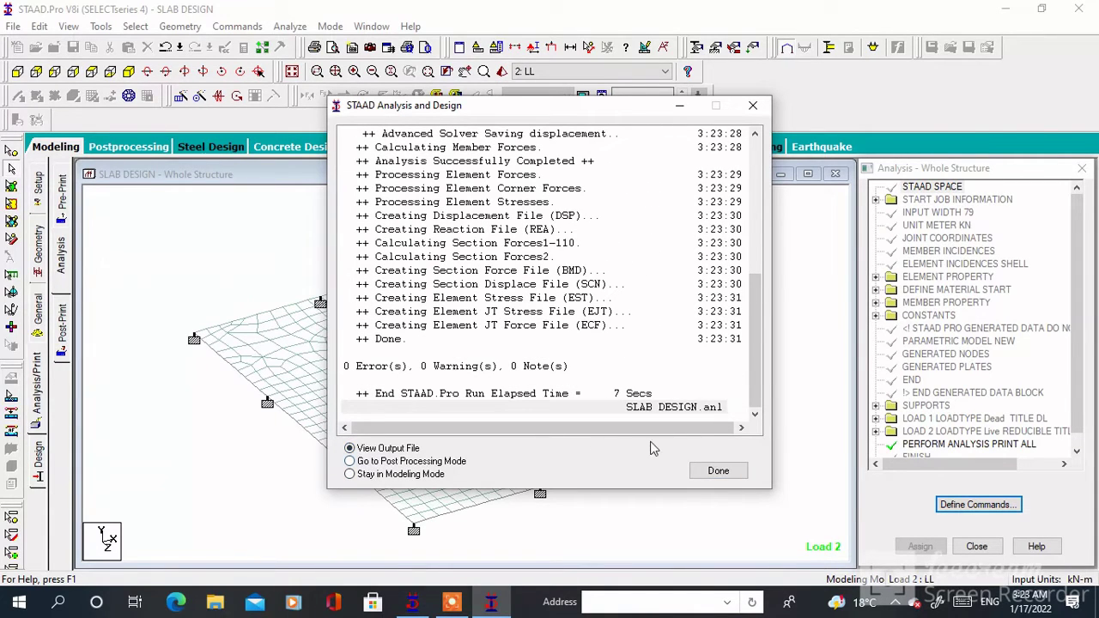
{"action": "left_click", "coordinate": [712, 471]}
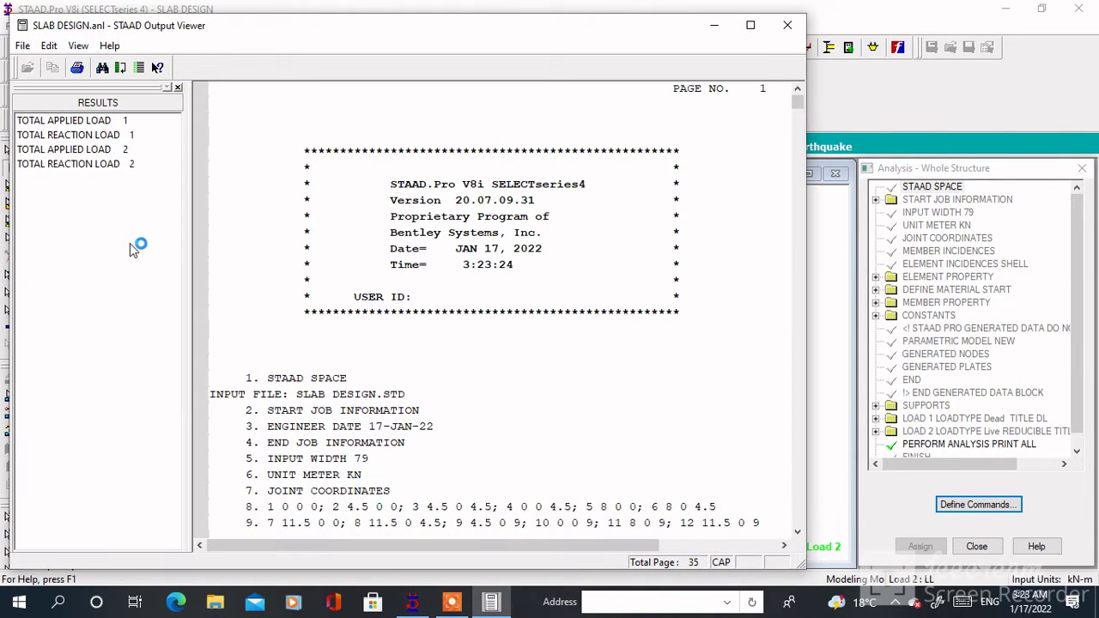
Step: Review the total applied and reaction load summaries for load cases 1 and 2, and close the output file
{"action": "left_click", "coordinate": [83, 167]}
{"action": "left_click", "coordinate": [85, 149]}
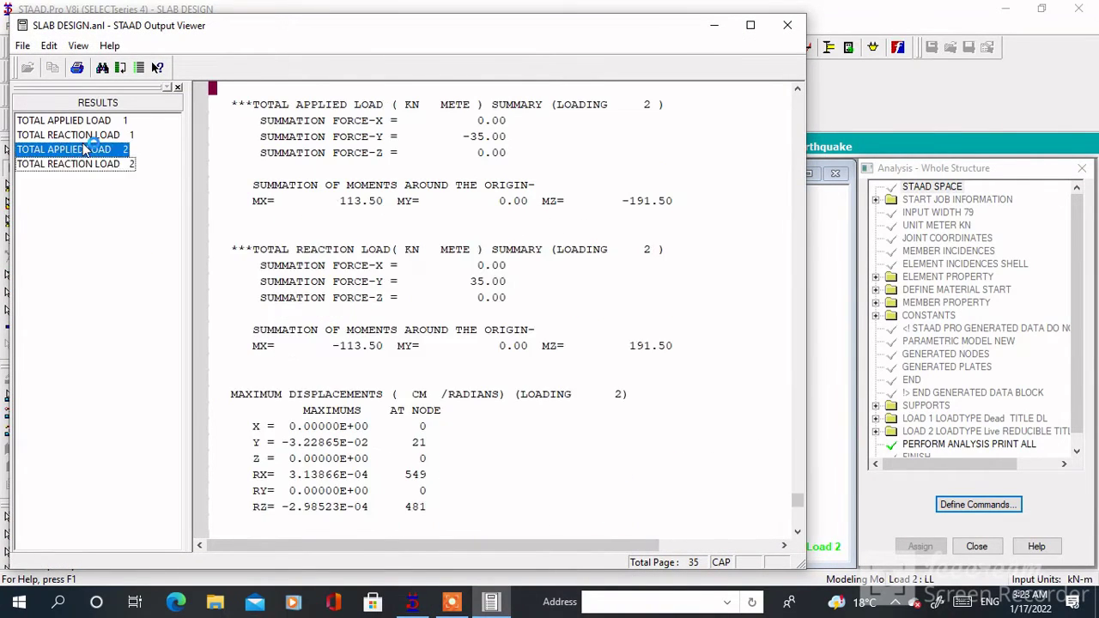
{"action": "left_click", "coordinate": [92, 135]}
{"action": "left_click", "coordinate": [90, 121]}
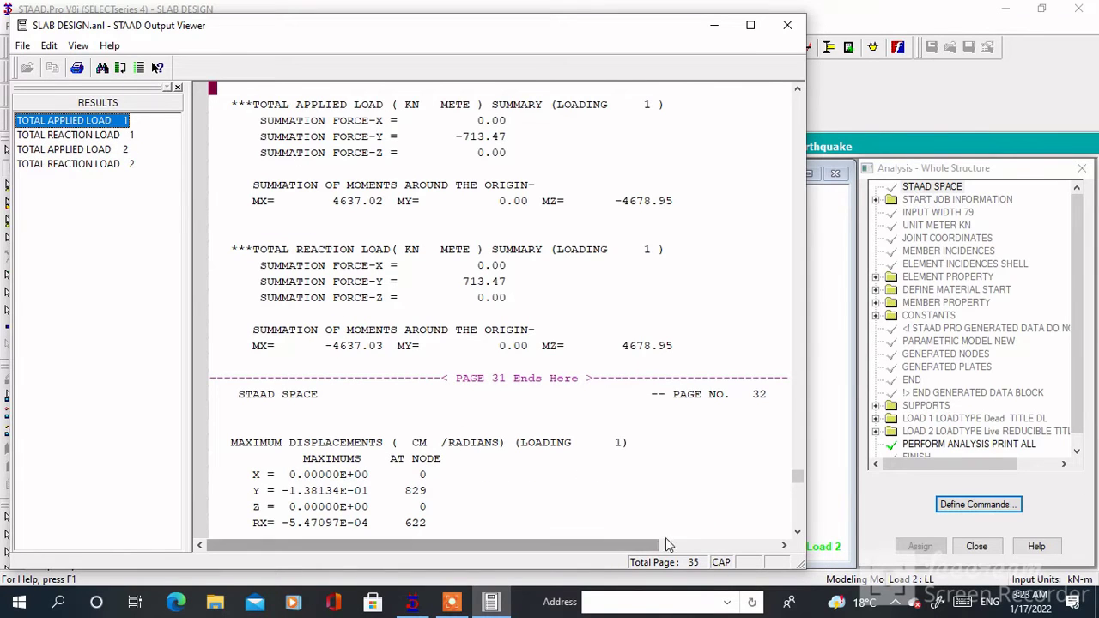
{"action": "left_click", "coordinate": [787, 25]}
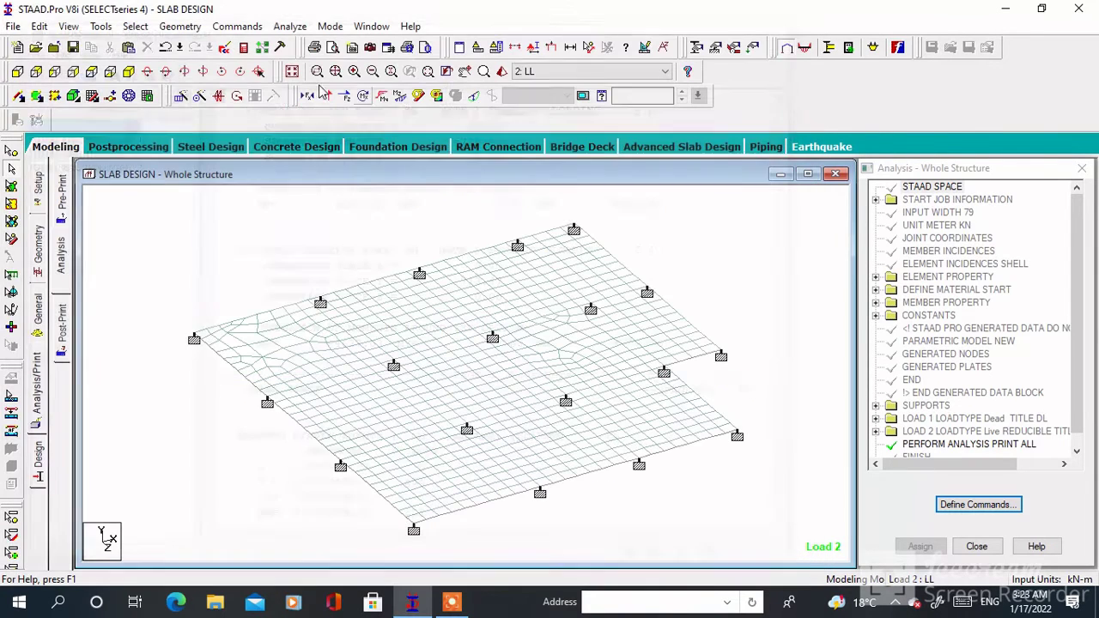
Step: Open the postprocessing results for load cases DL and LL and examine the beam forces and bending diagram
{"action": "left_click", "coordinate": [127, 148]}
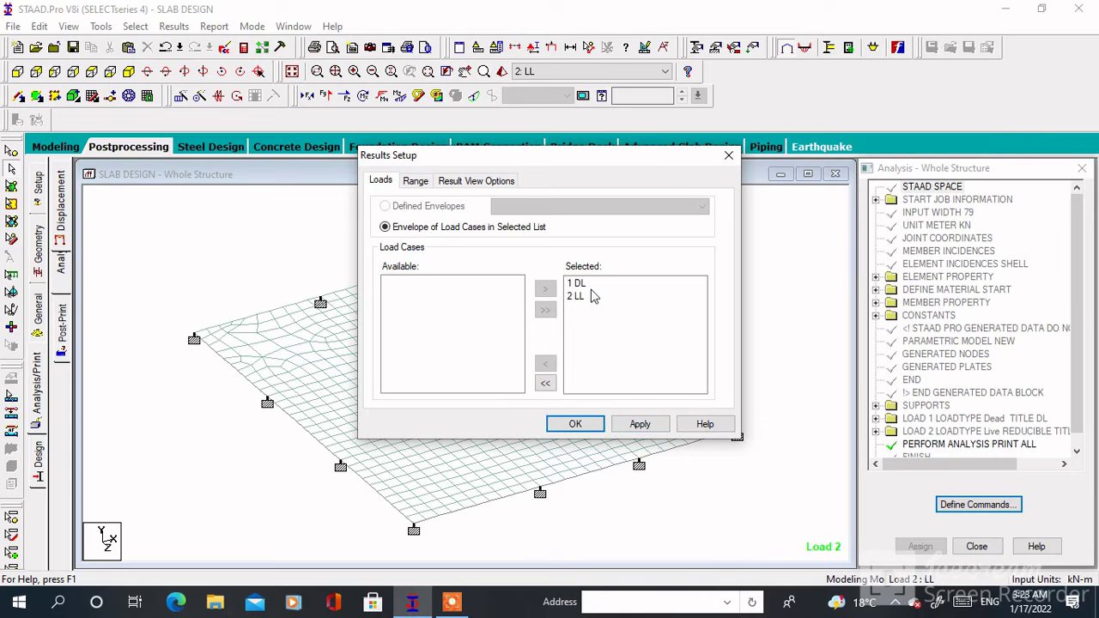
{"action": "left_click", "coordinate": [575, 424]}
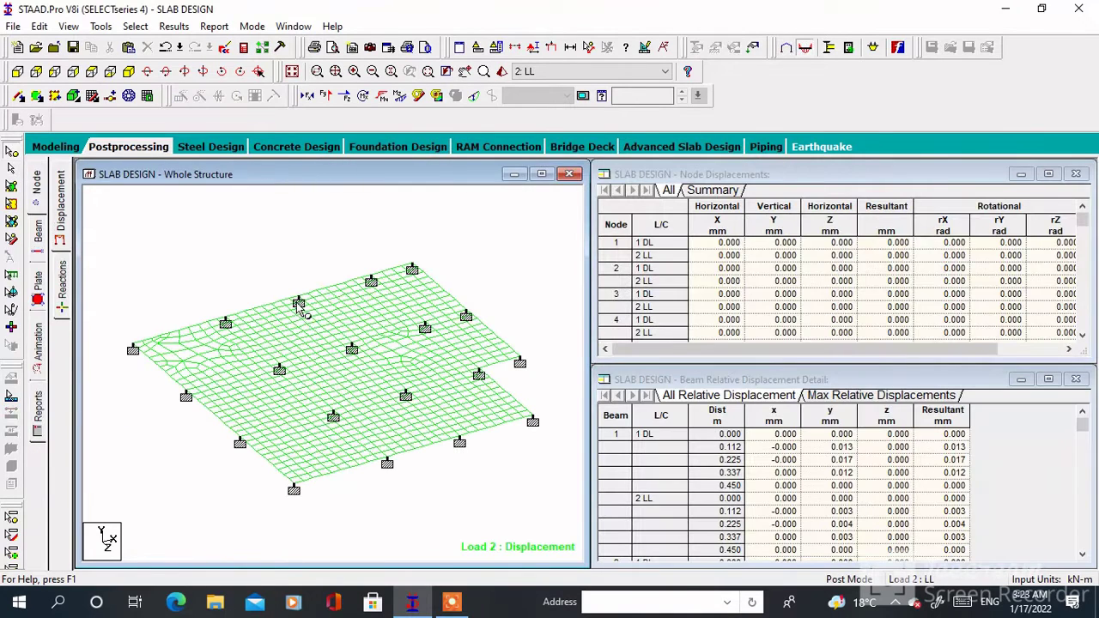
{"action": "left_click", "coordinate": [39, 237]}
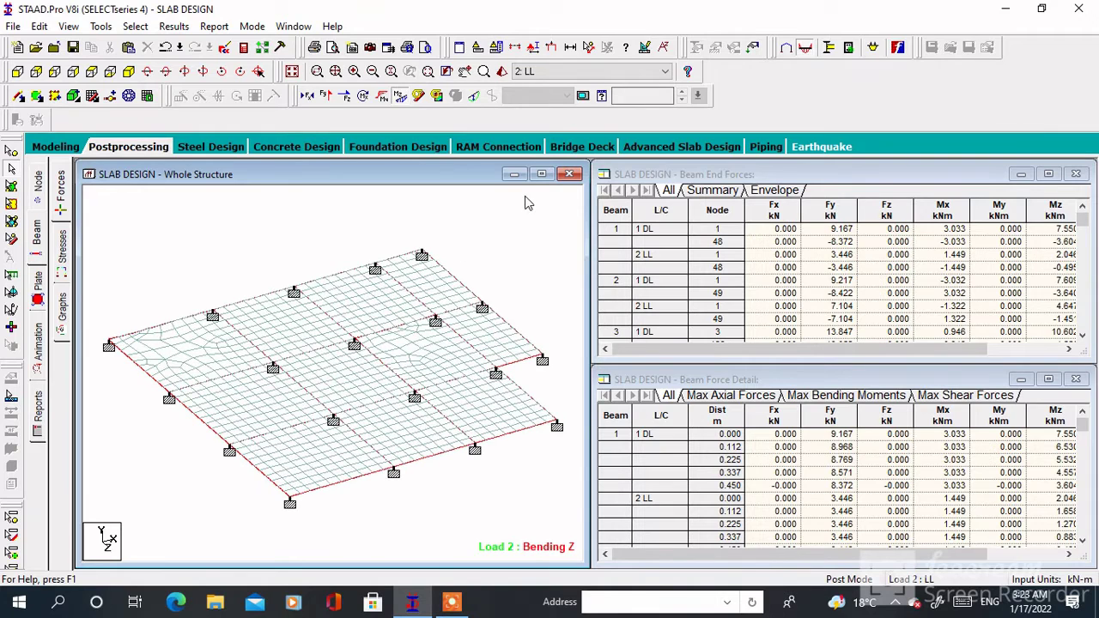
{"action": "left_click_drag", "start_coordinate": [589, 226], "coordinate": [724, 227]}
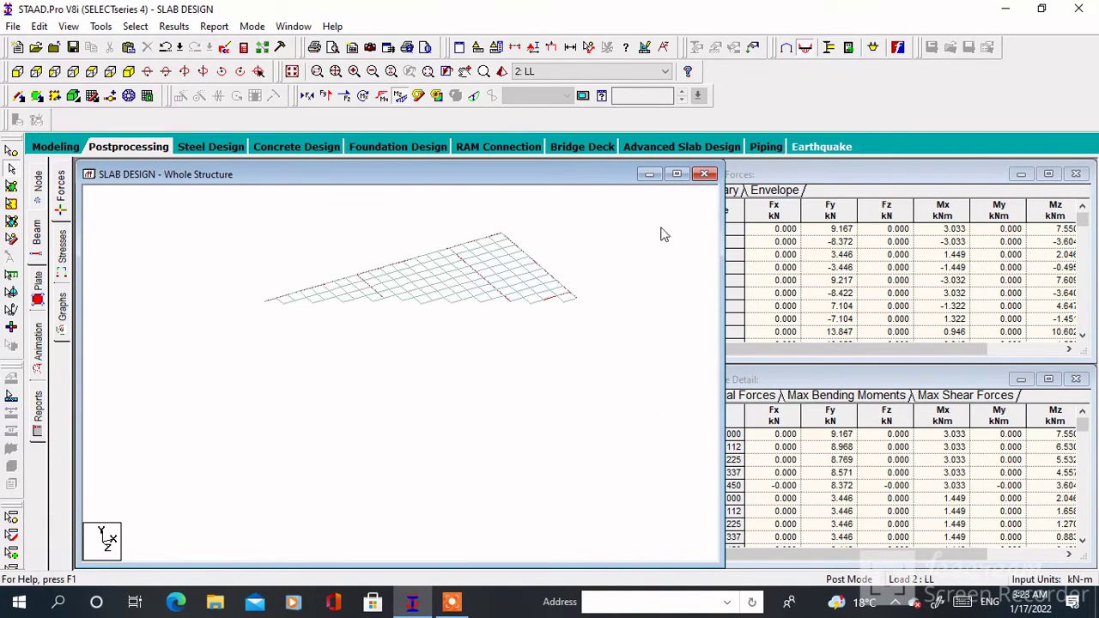
{"action": "left_click", "coordinate": [60, 196]}
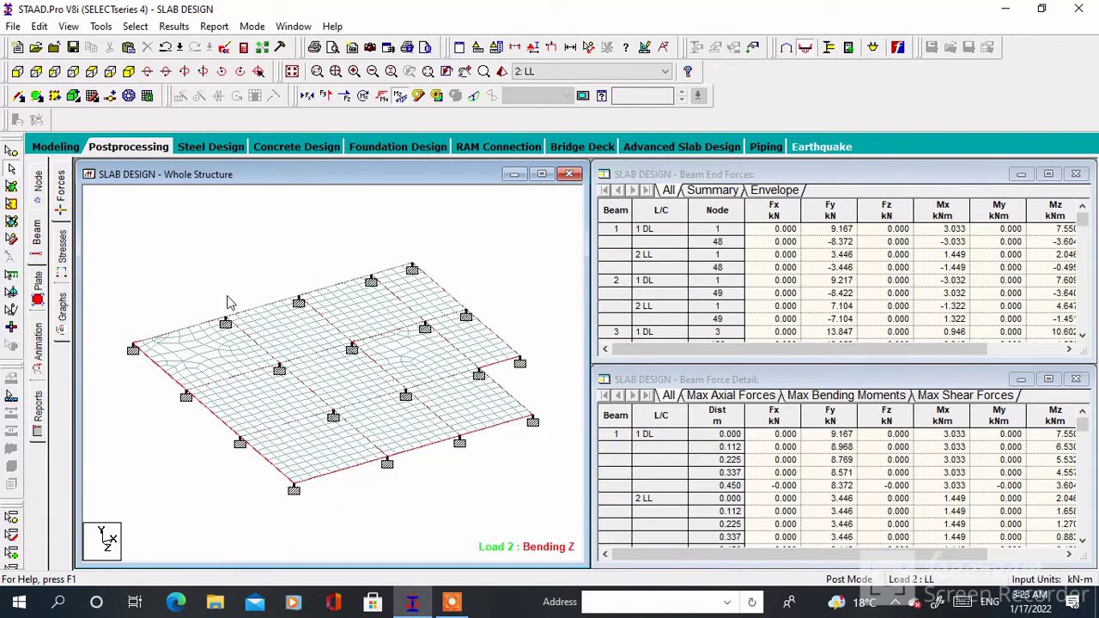
Step: Display the Max Absolute plate stress contour with normal fill for load case 2: LL
{"action": "left_click", "coordinate": [63, 314]}
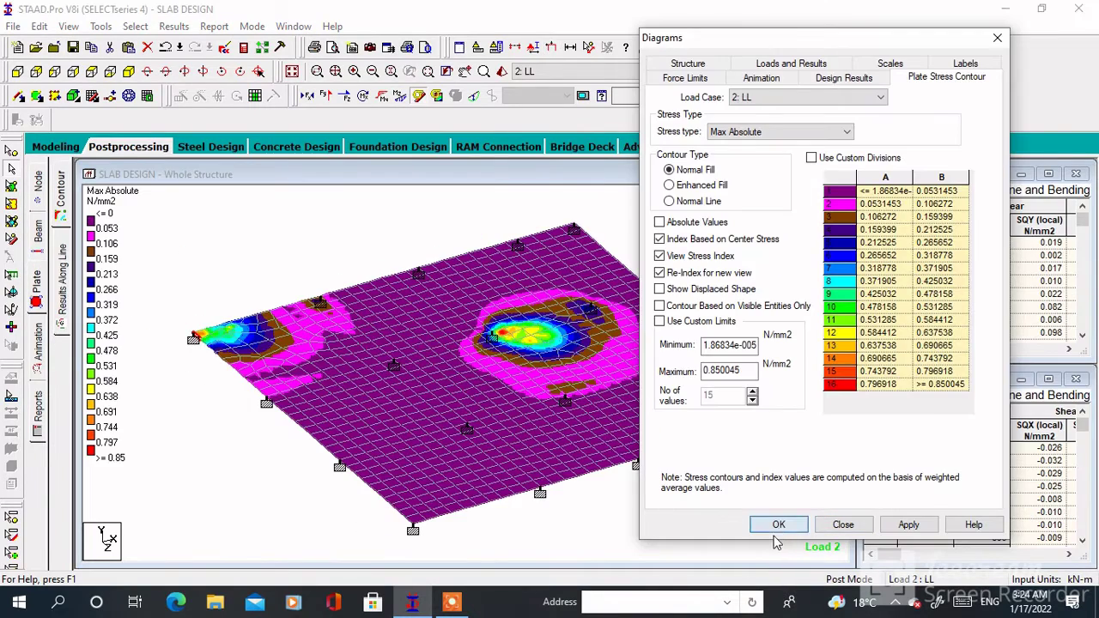
{"action": "left_click", "coordinate": [779, 528]}
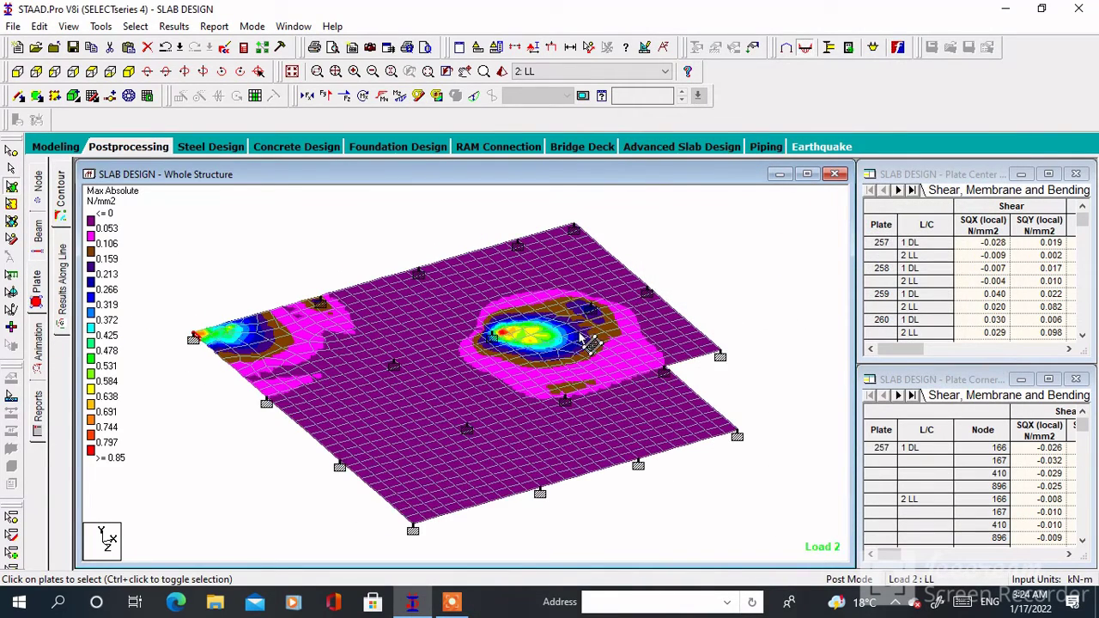
{"action": "scroll", "coordinate": [441, 353], "scroll_direction": "up", "scroll_amount": 1}
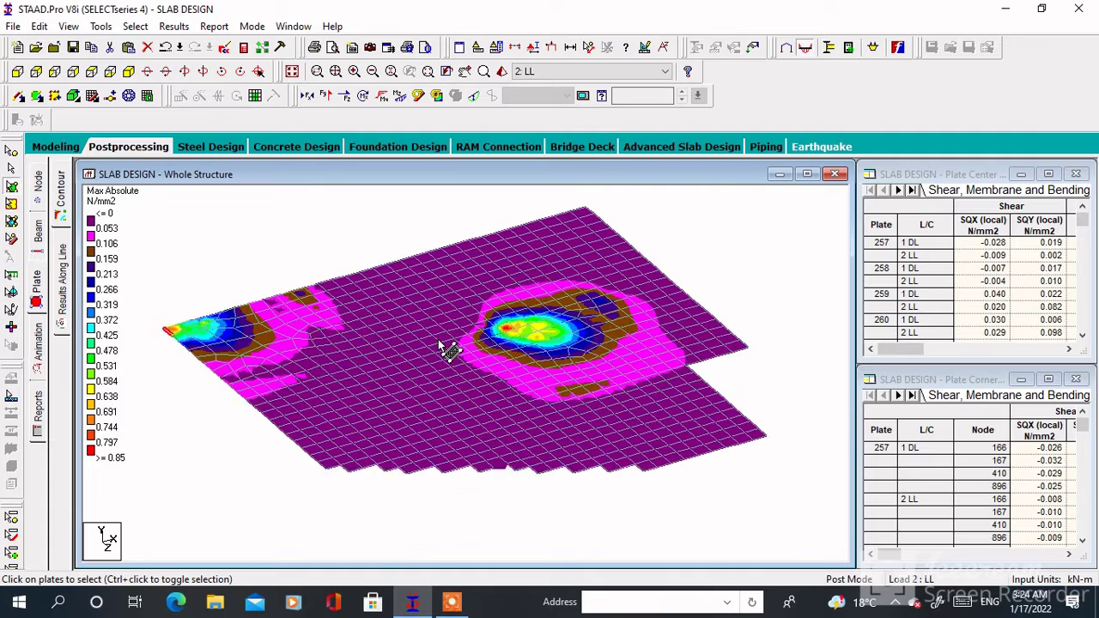
{"action": "scroll", "coordinate": [290, 344], "scroll_direction": "up", "scroll_amount": 1}
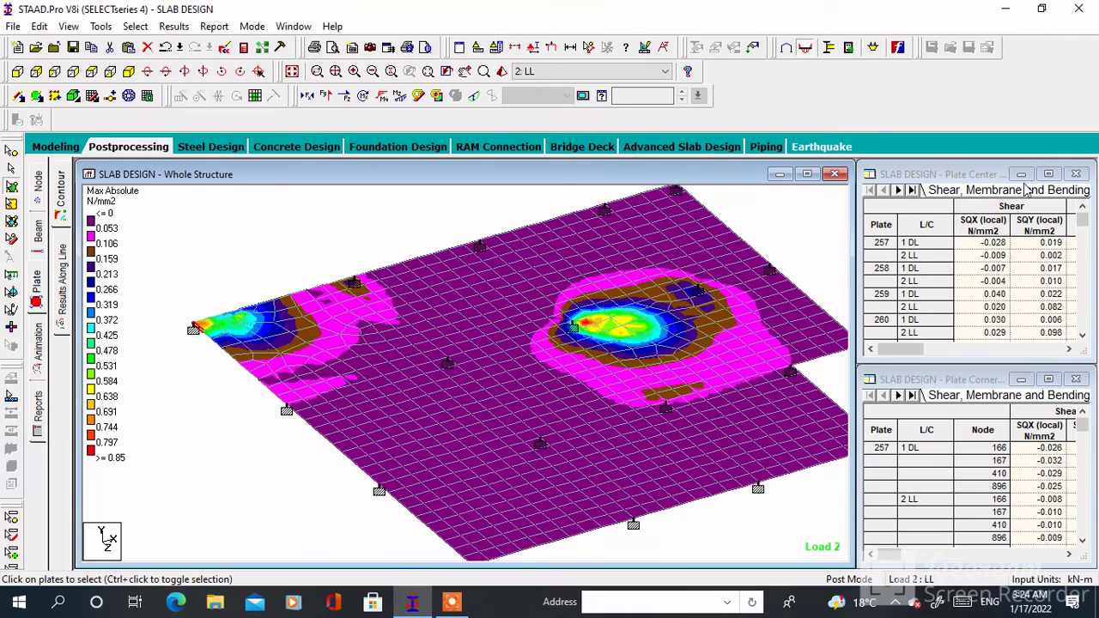
Step: Close the plate center and corner stress tables and widen the whole structure view to examine the Max Absolute stress contour
{"action": "left_click", "coordinate": [1079, 177]}
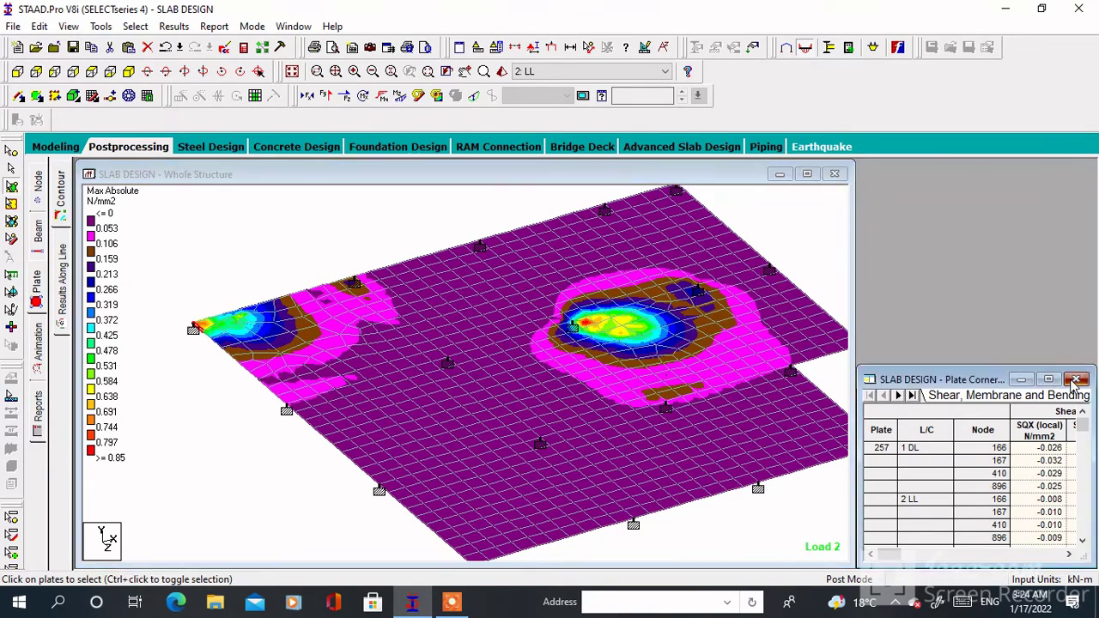
{"action": "left_click", "coordinate": [1076, 379]}
{"action": "left_click_drag", "start_coordinate": [856, 304], "coordinate": [1092, 290]}
{"action": "scroll", "coordinate": [699, 349], "scroll_direction": "up", "scroll_amount": 1}
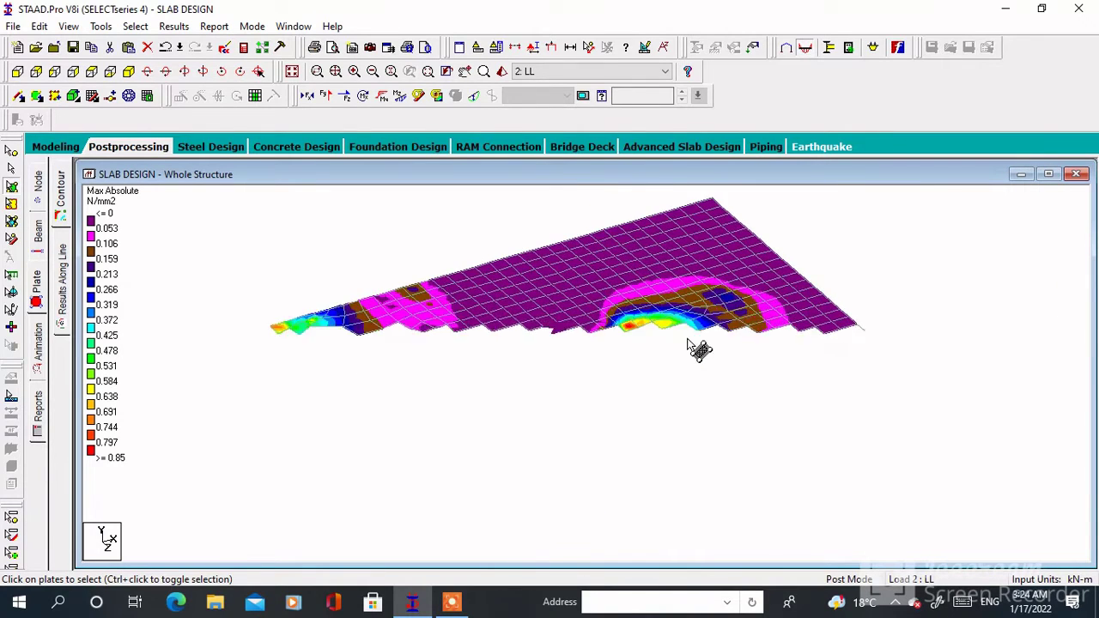
{"action": "scroll", "coordinate": [417, 386], "scroll_direction": "down", "scroll_amount": 1}
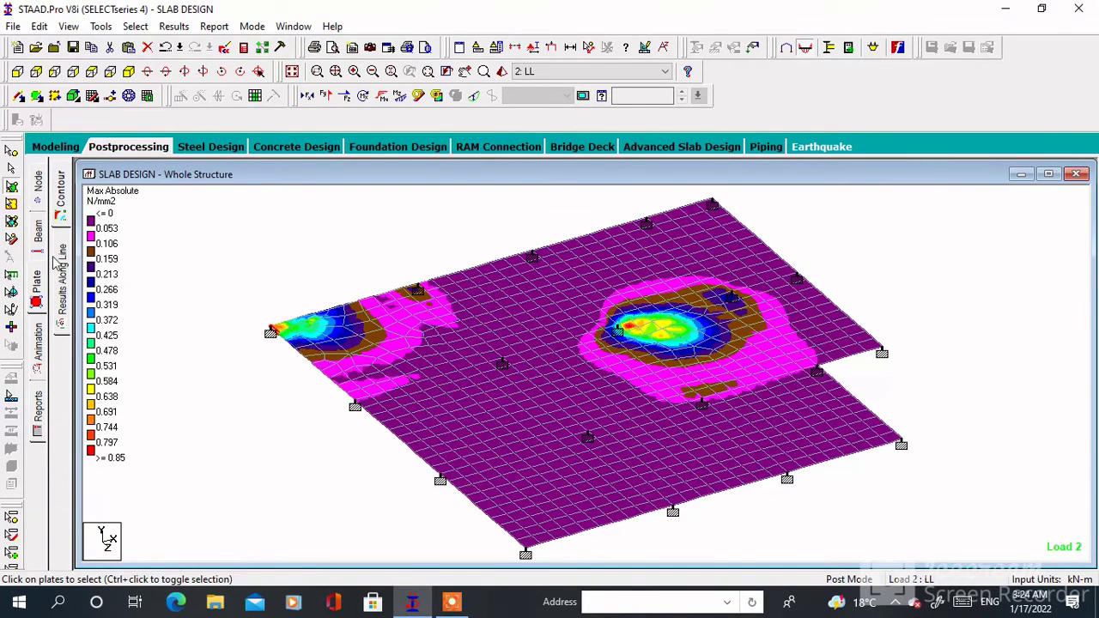
Step: Display the Max Top (Principal Major Stress) plate contour with normal fill for load case 2: LL
{"action": "left_click", "coordinate": [34, 297]}
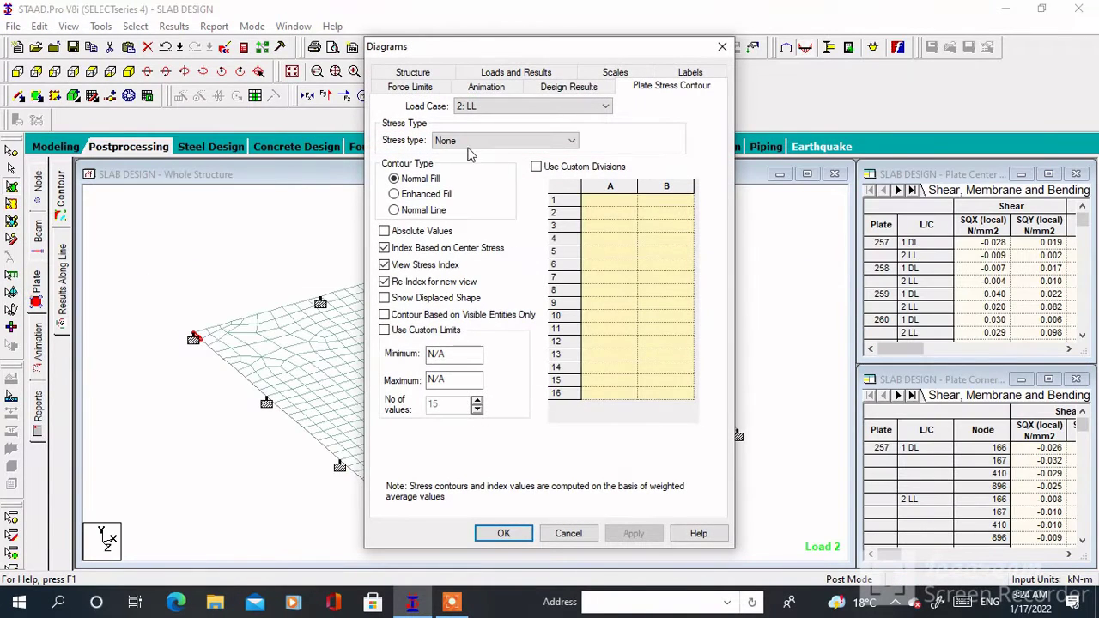
{"action": "left_click", "coordinate": [469, 141]}
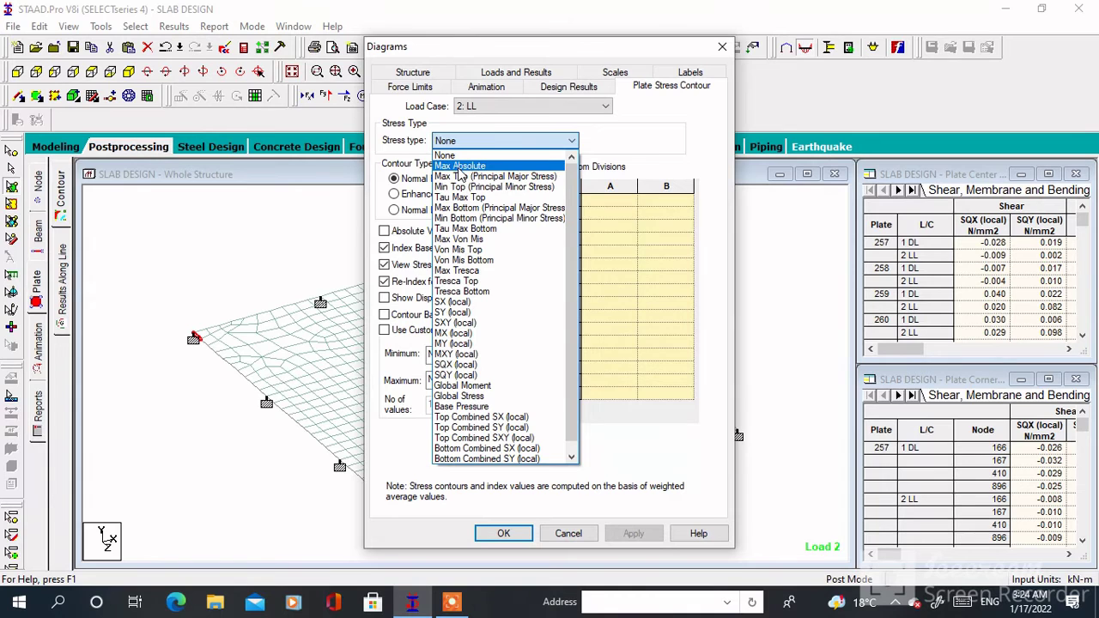
{"action": "left_click", "coordinate": [461, 176]}
{"action": "left_click", "coordinate": [633, 533]}
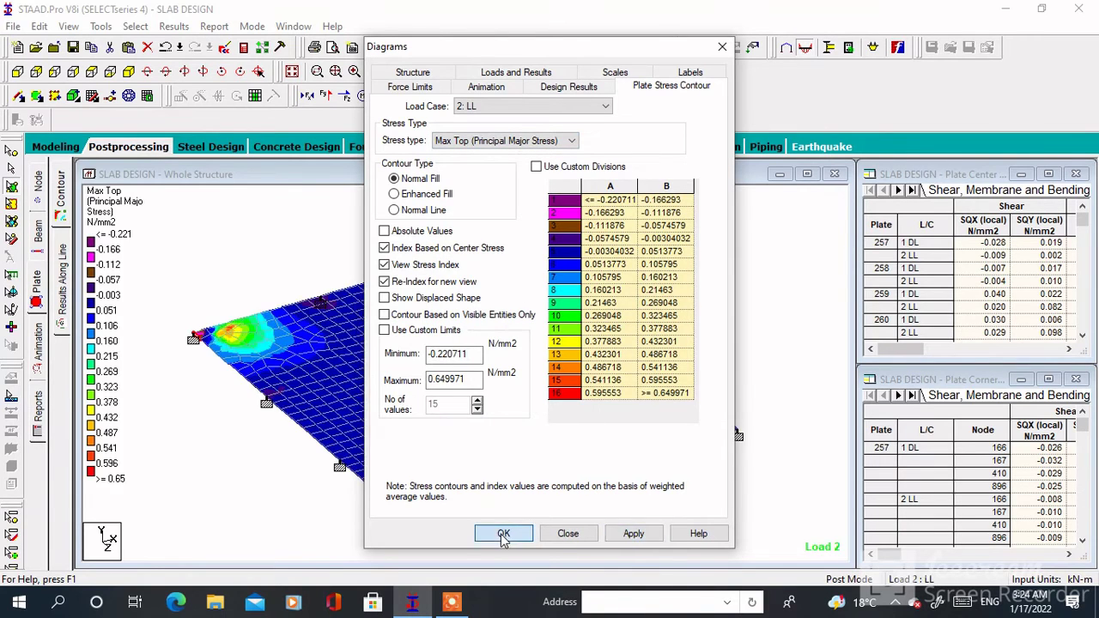
{"action": "left_click", "coordinate": [503, 534]}
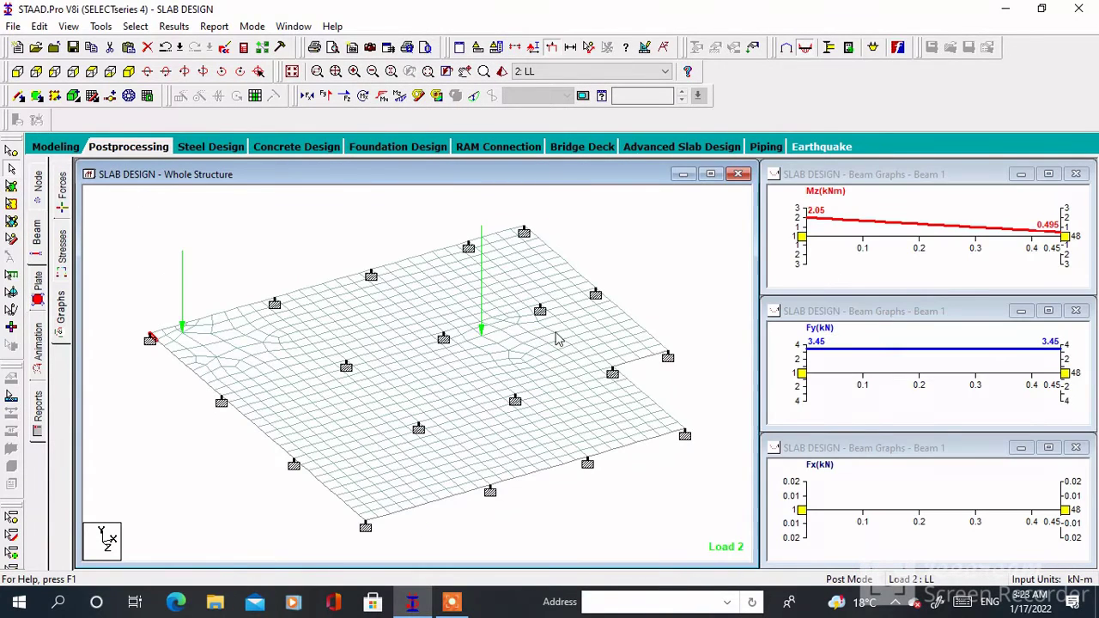
Step: Open the 3D beam stress contour for beam 1 and move the section plane to a distance of 0.03 m
{"action": "left_click", "coordinate": [62, 249]}
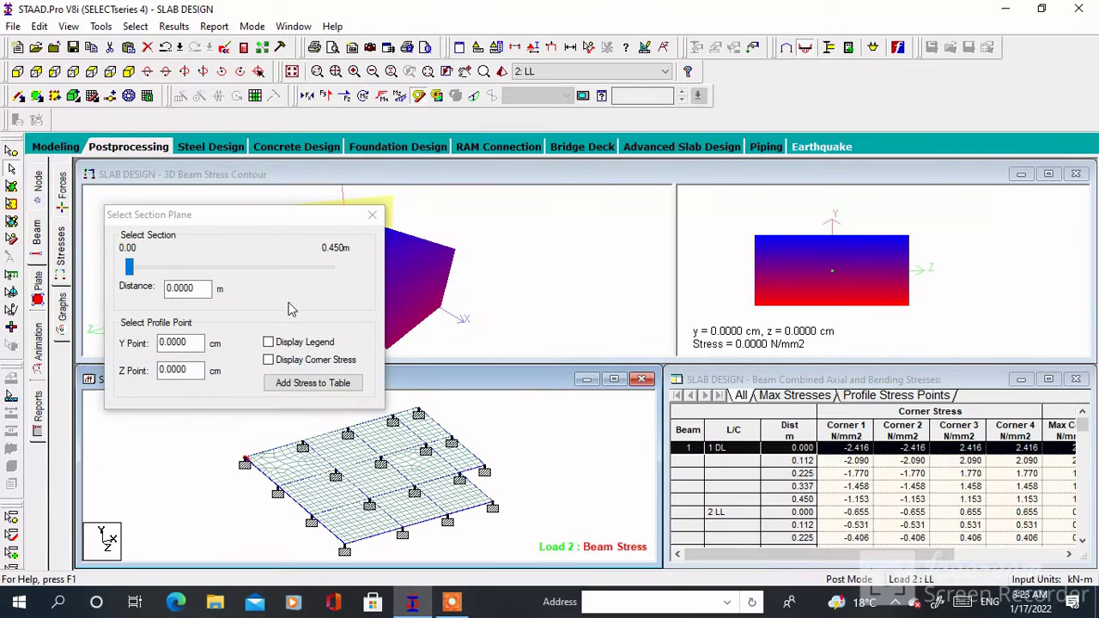
{"action": "left_click_drag", "start_coordinate": [133, 269], "coordinate": [188, 267]}
{"action": "left_click_drag", "start_coordinate": [269, 230], "coordinate": [683, 309]}
{"action": "left_click_drag", "start_coordinate": [604, 350], "coordinate": [557, 347]}
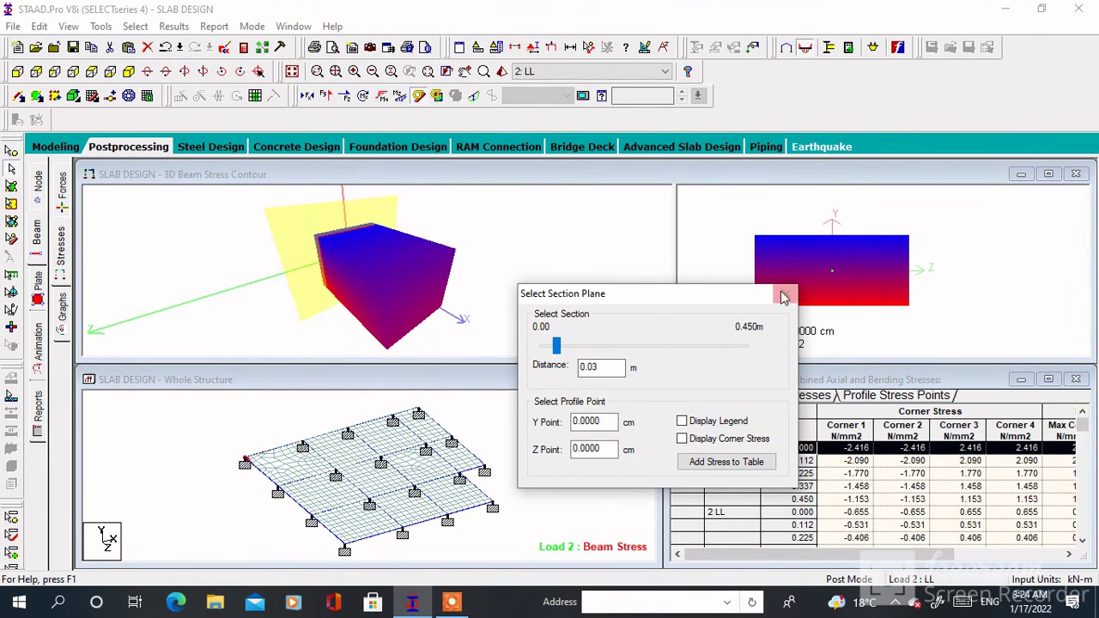